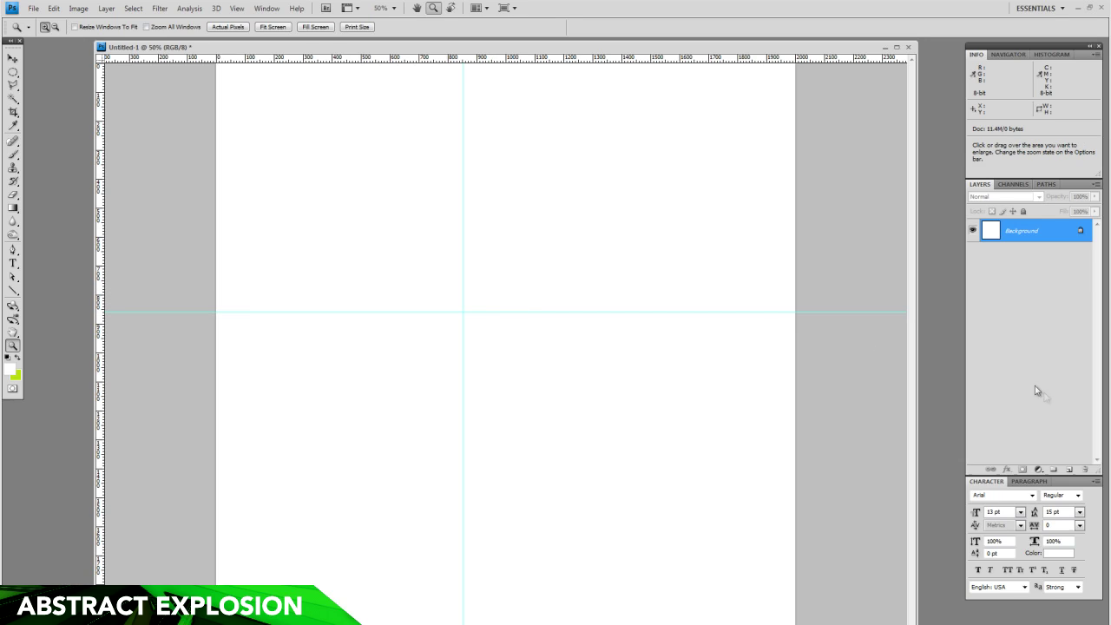
Add a new empty layer above the Background layer.
click(1068, 469)
click(610, 312)
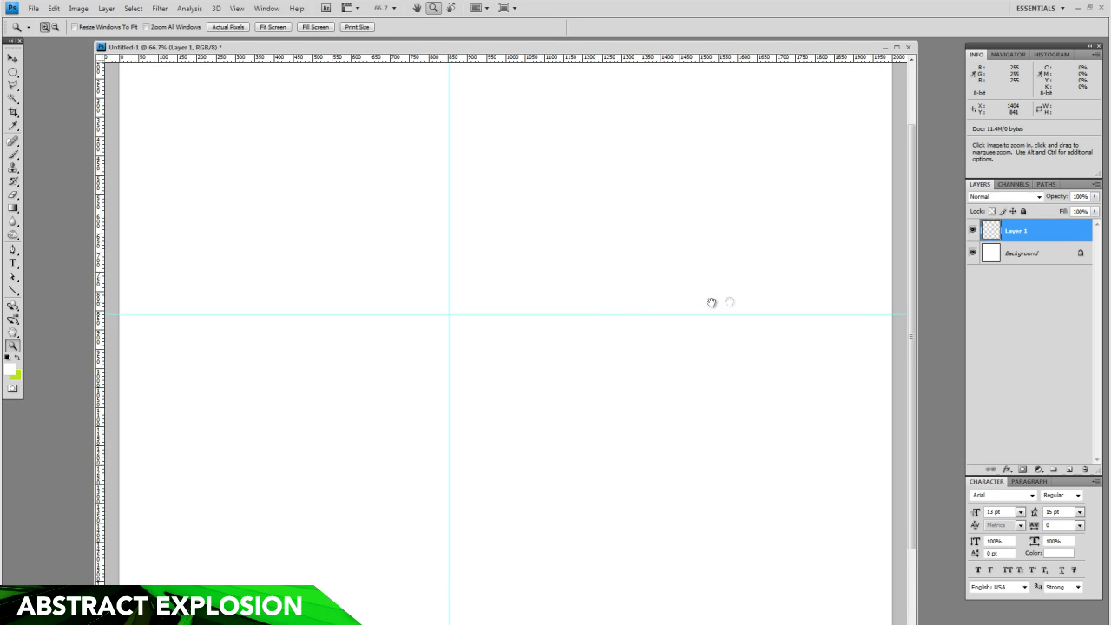
click(596, 288)
drag(739, 295, 520, 268)
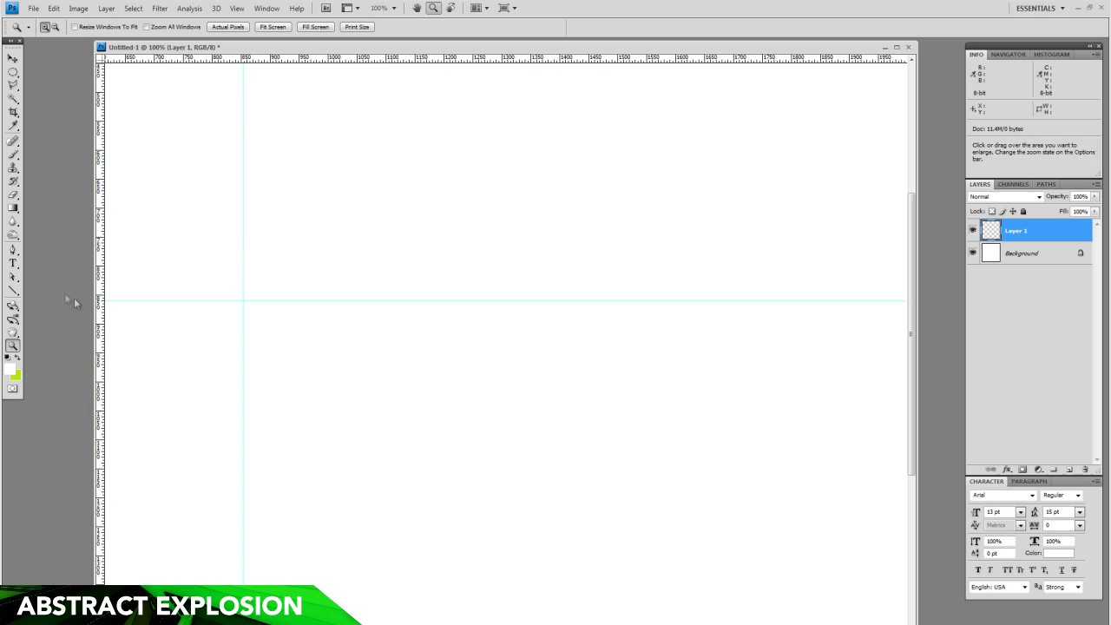
Outline a tapered shard about 1122 × 119 px from the guides' intersection with the Polygonal Lasso, fill it with the lime-green background color and deselect.
click(13, 85)
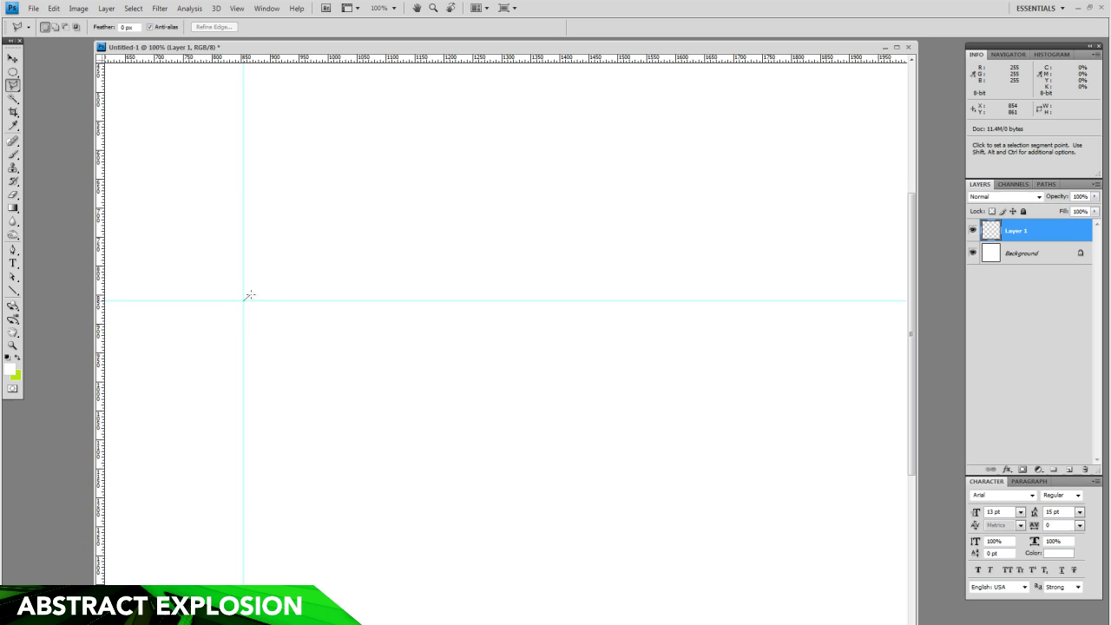
click(262, 283)
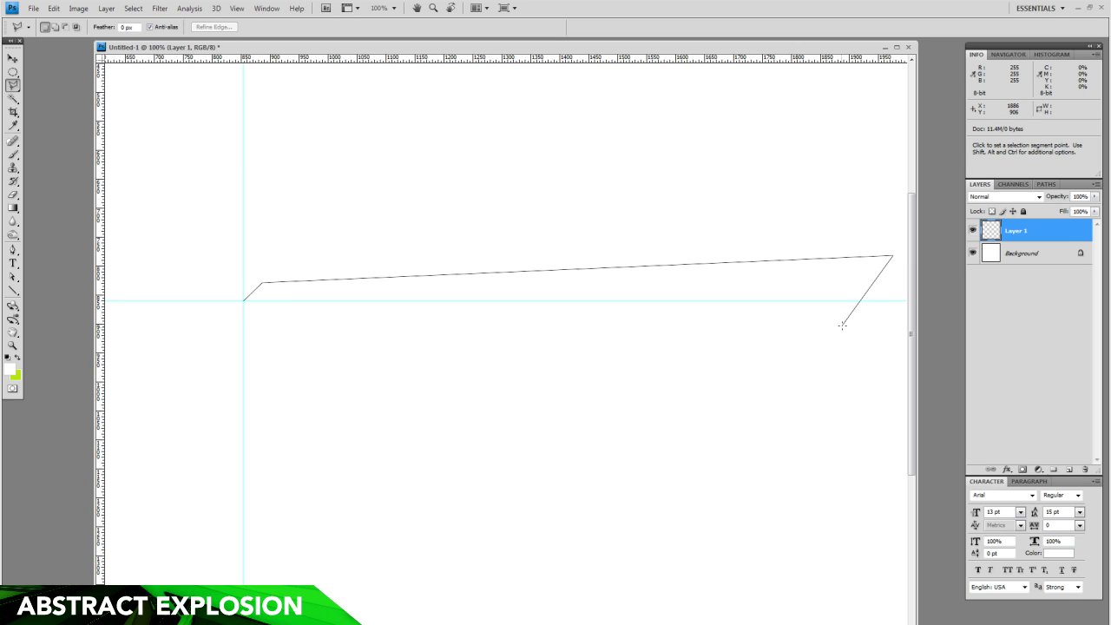
click(243, 301)
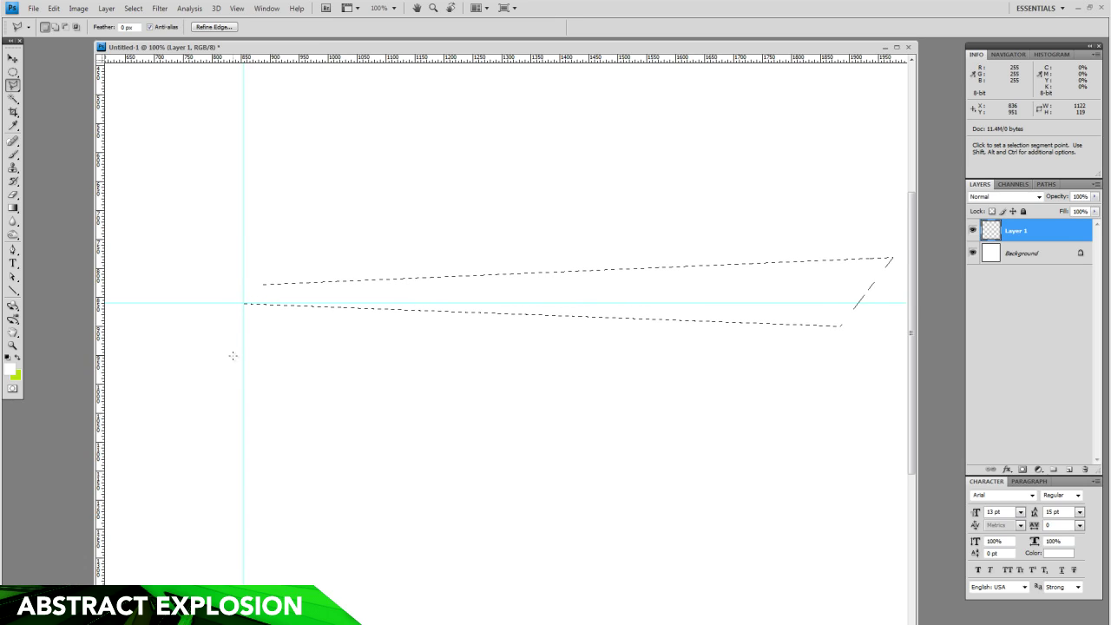
key(ctrl+BackSpace)
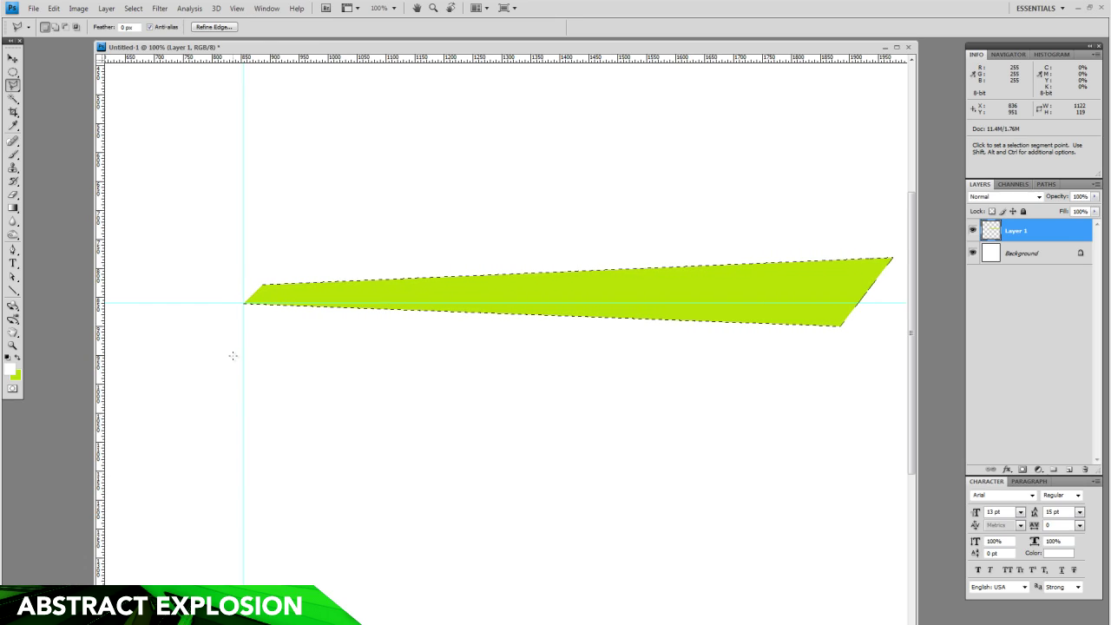
key(ctrl+d)
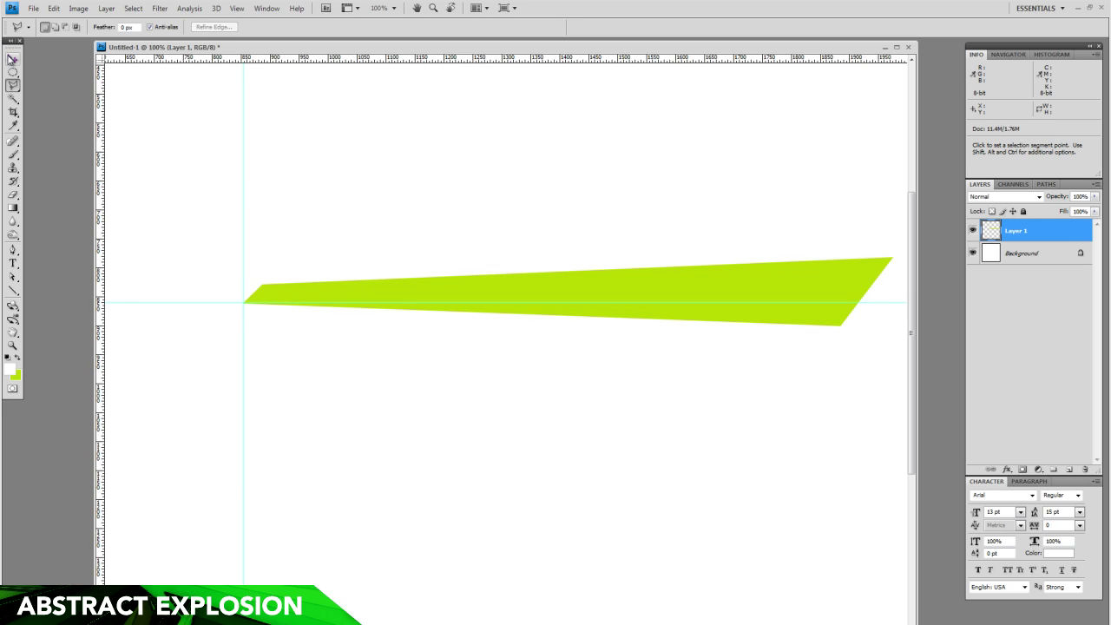
click(15, 345)
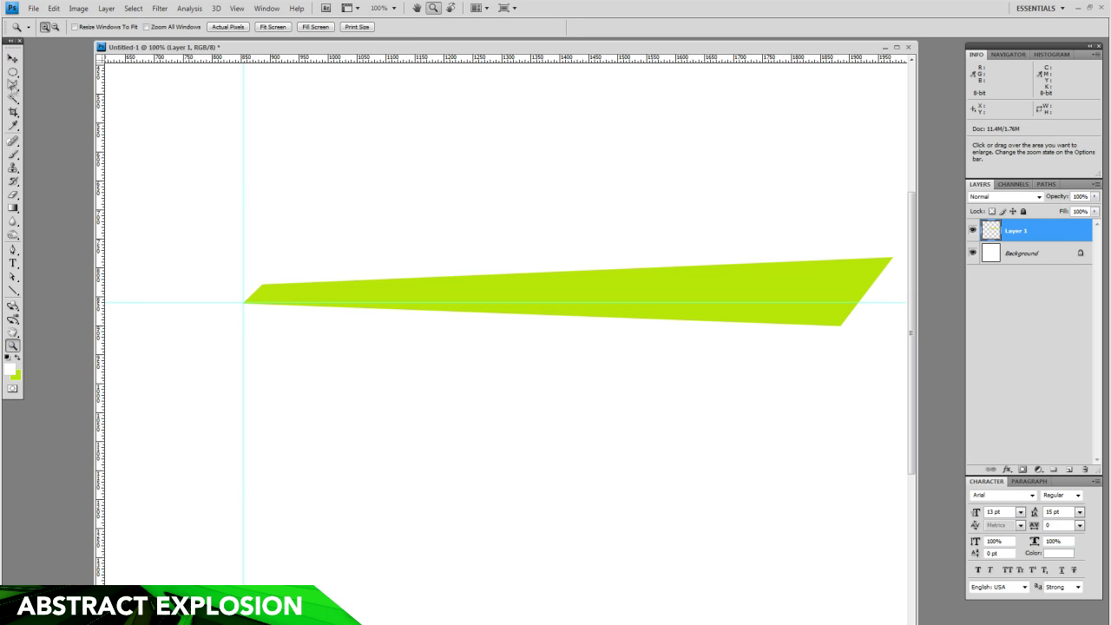
click(14, 86)
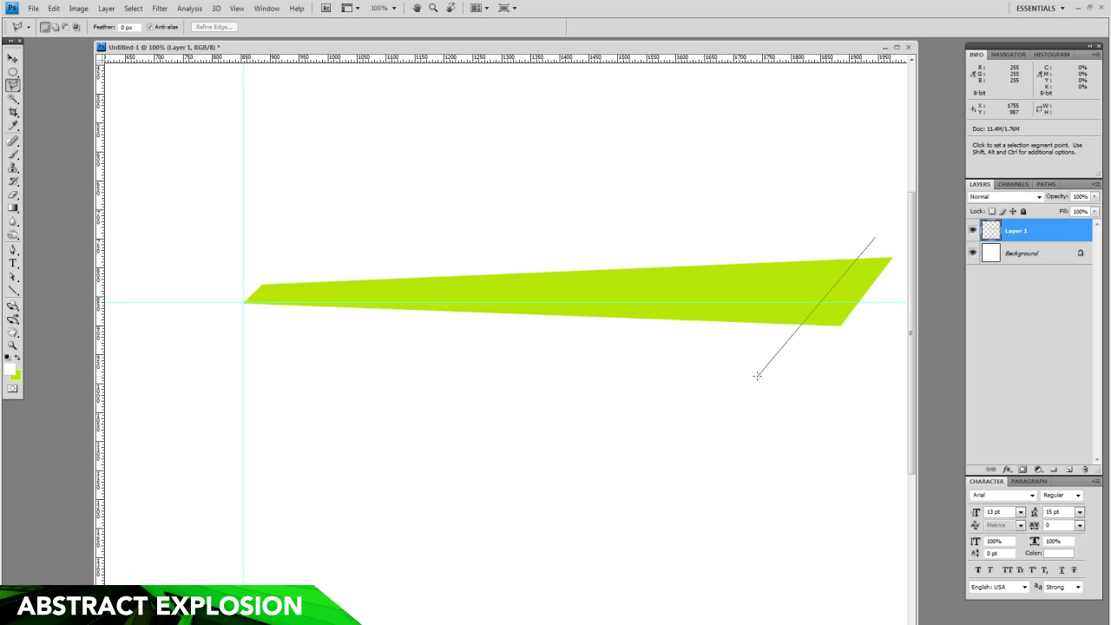
click(867, 366)
double_click(908, 231)
key(ctrl+d)
Select the shard's upper part along a stepped, angular line with the Polygonal Lasso, making a selection about 1026 × 177 px.
click(13, 346)
click(534, 293)
click(533, 293)
drag(95, 254, 41, 240)
drag(703, 285, 426, 303)
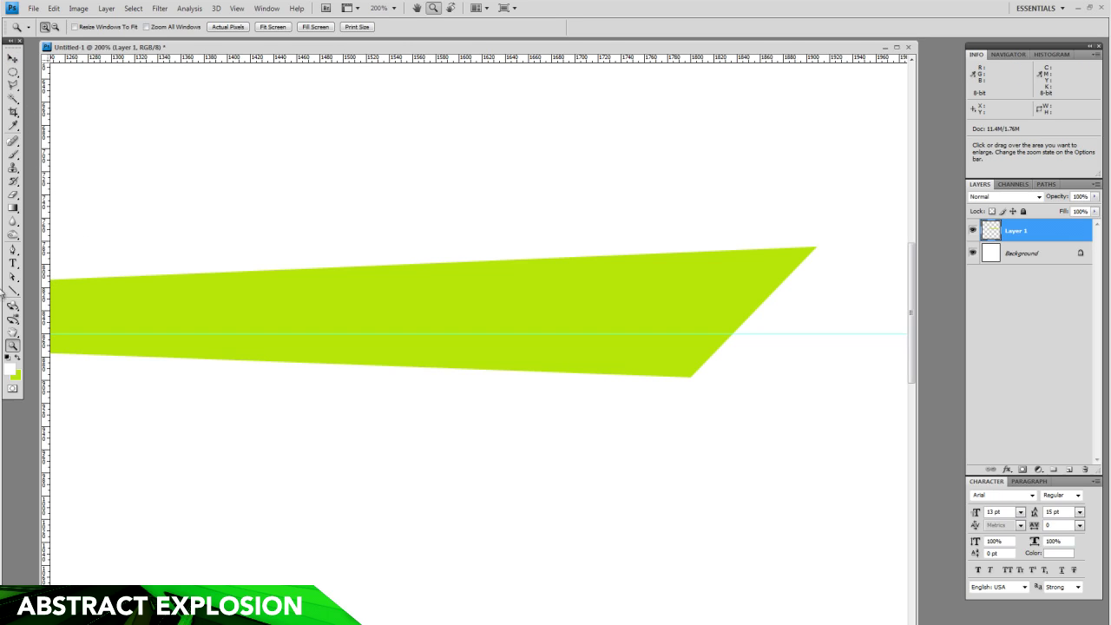
click(15, 87)
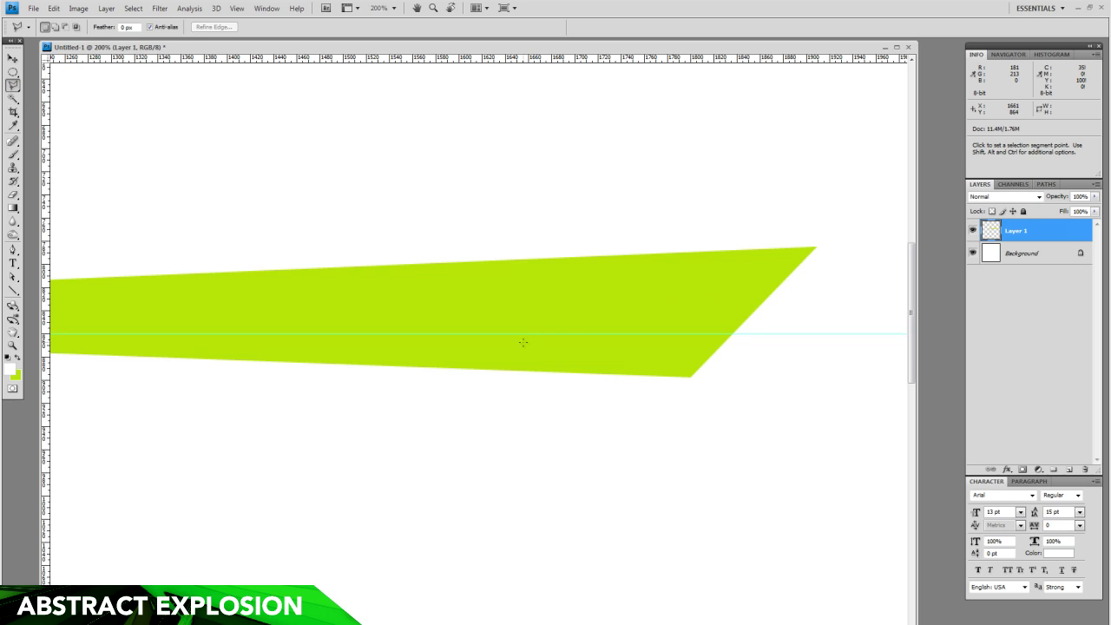
drag(367, 330, 415, 341)
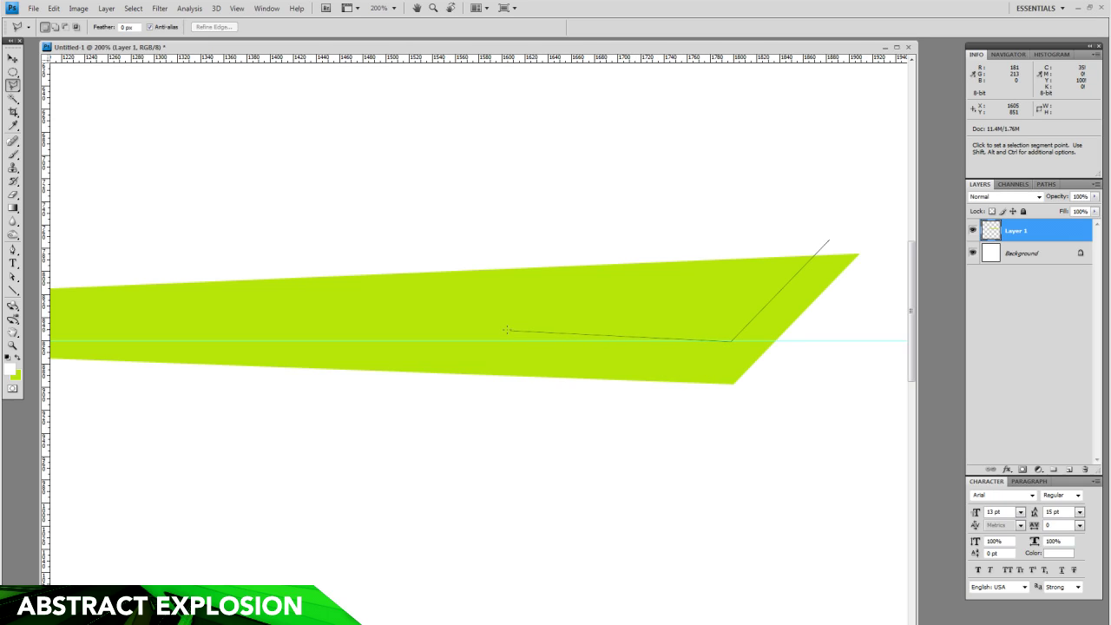
click(469, 294)
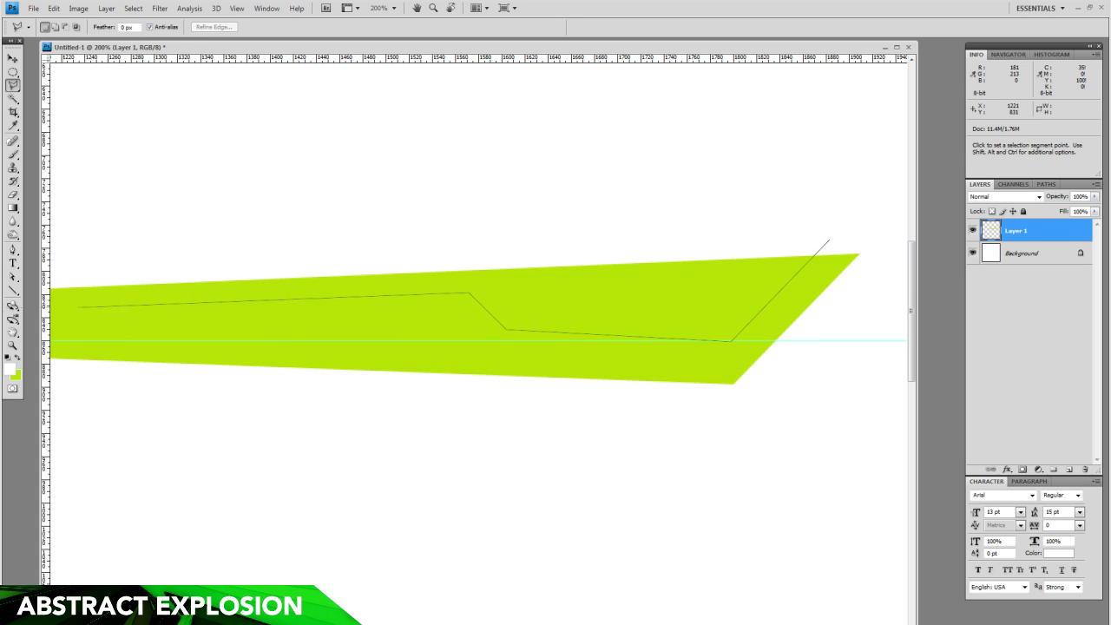
scroll(395, 295, left, 5)
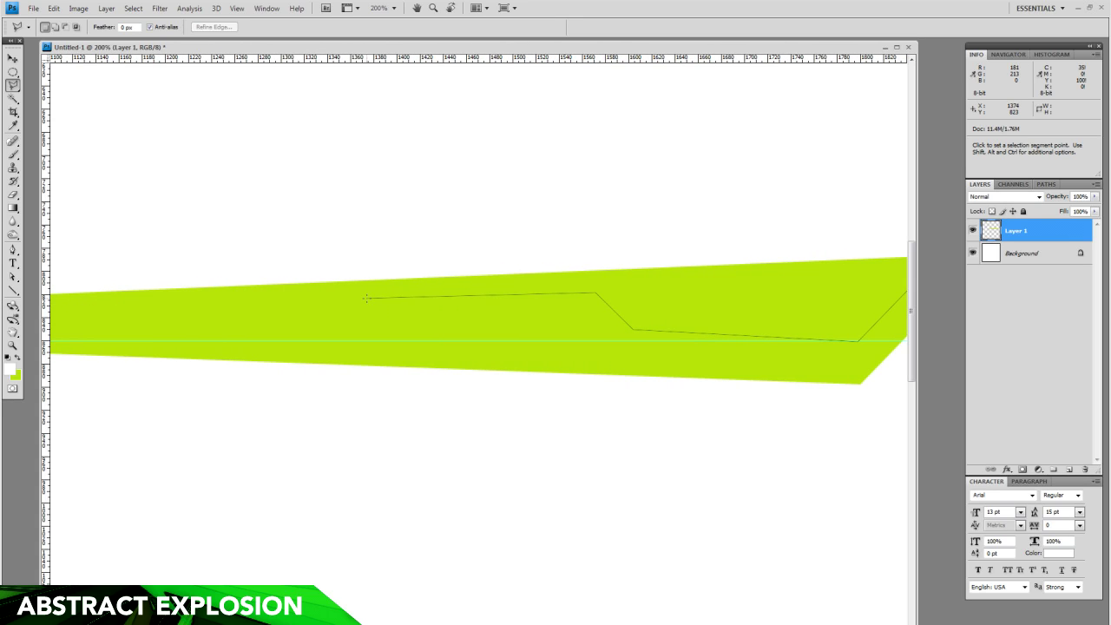
click(220, 304)
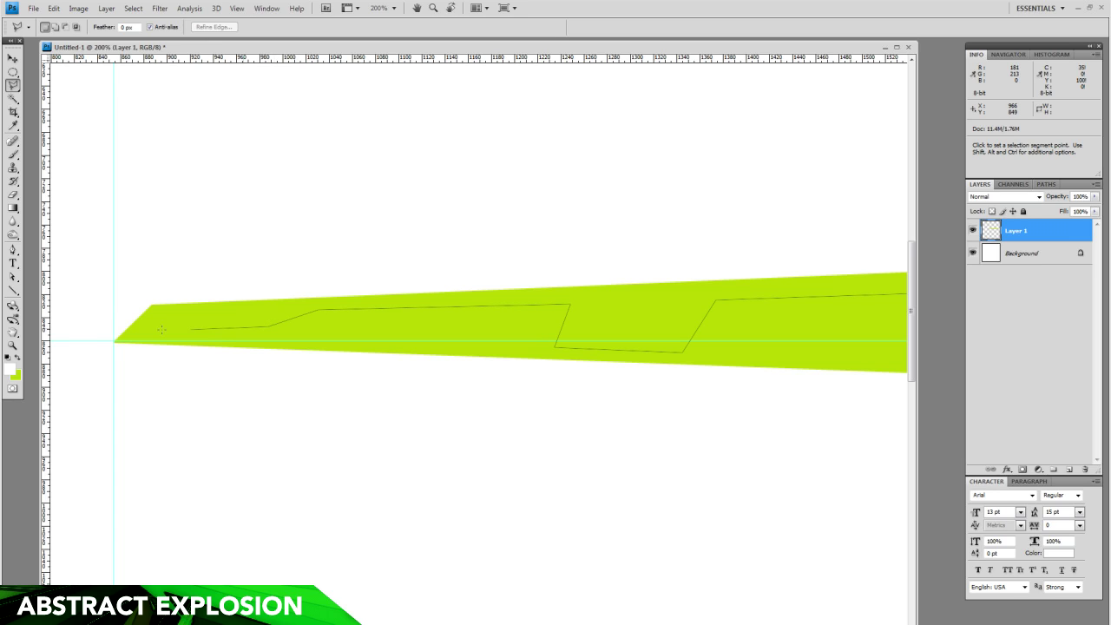
click(157, 255)
double_click(585, 148)
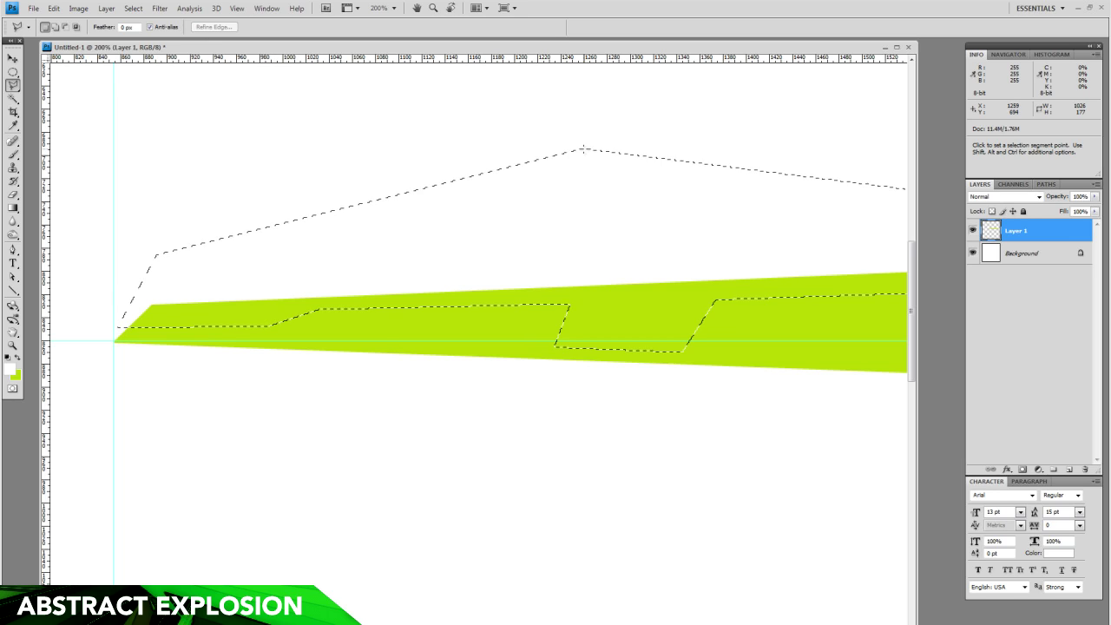
Lighten the selected upper part of the shard with the Dodge tool, using a soft 100 px brush on Midtones at 50% exposure, and deselect.
drag(768, 304, 372, 305)
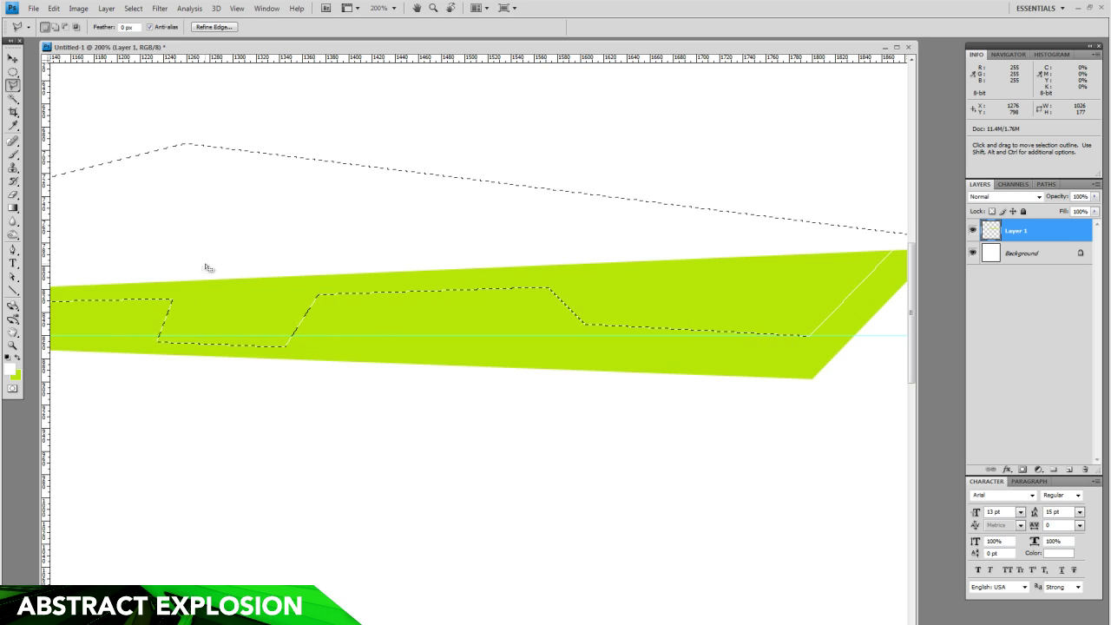
click(13, 235)
drag(14, 235, 53, 236)
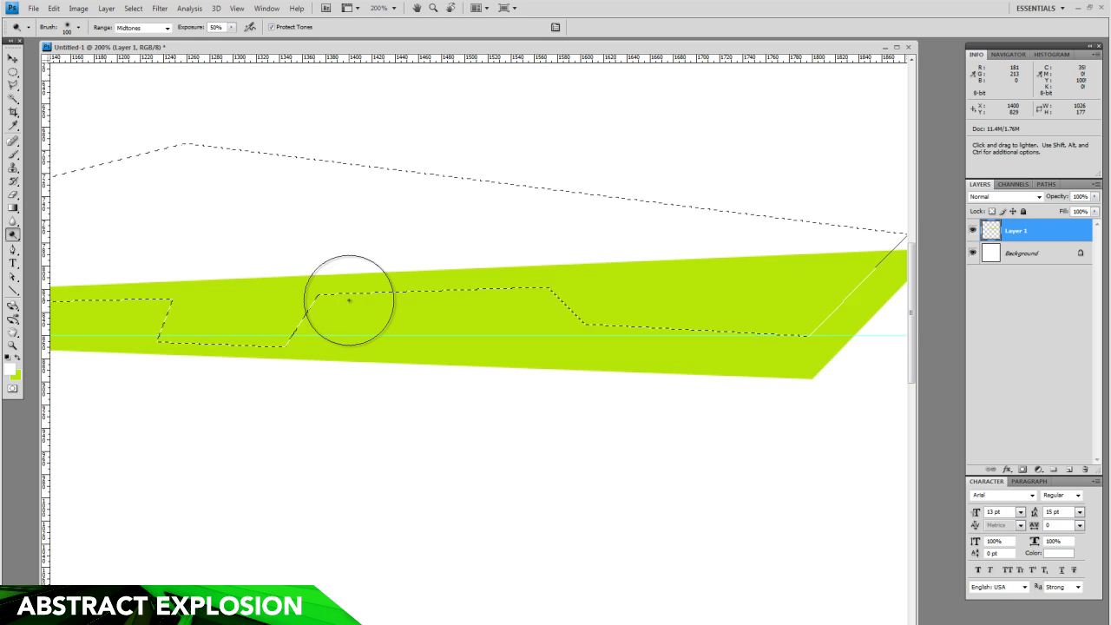
right_click(465, 251)
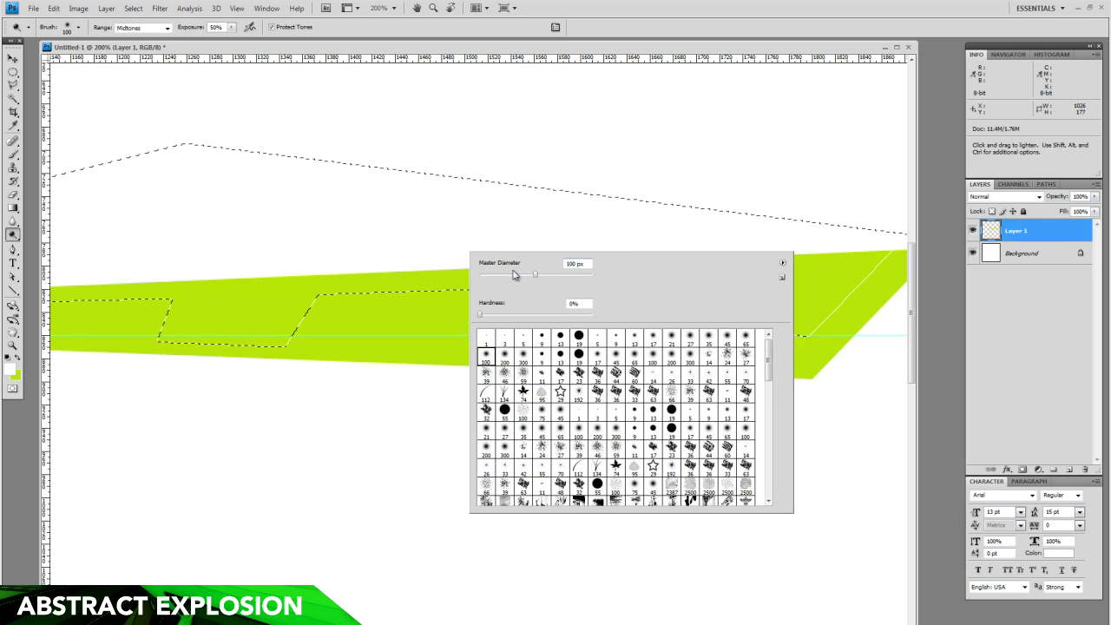
drag(452, 315, 453, 315)
click(650, 3)
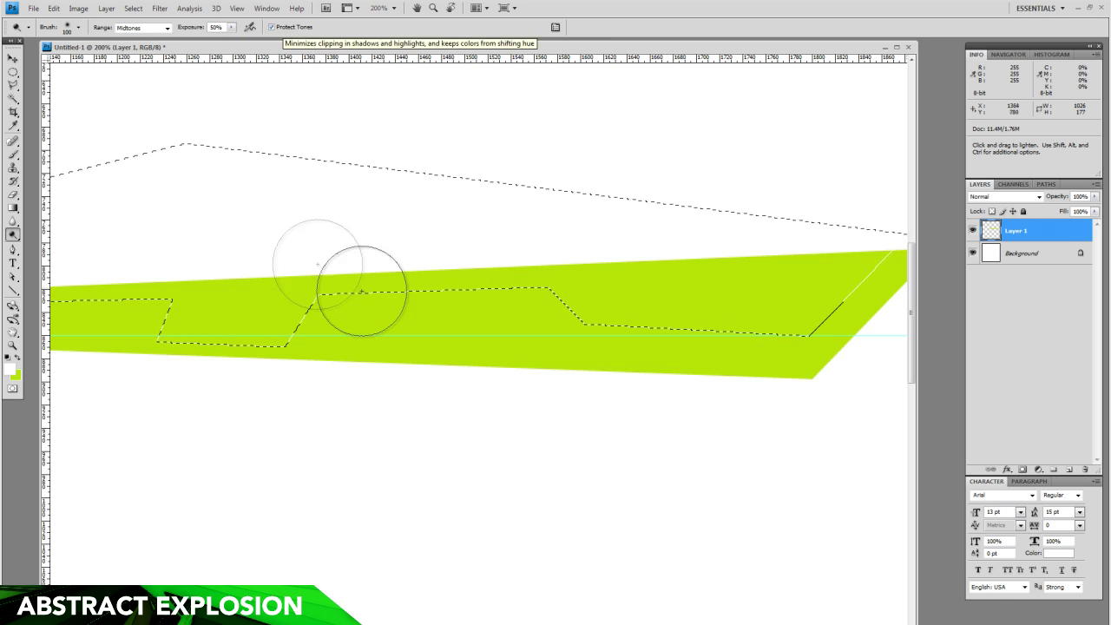
drag(748, 260, 638, 255)
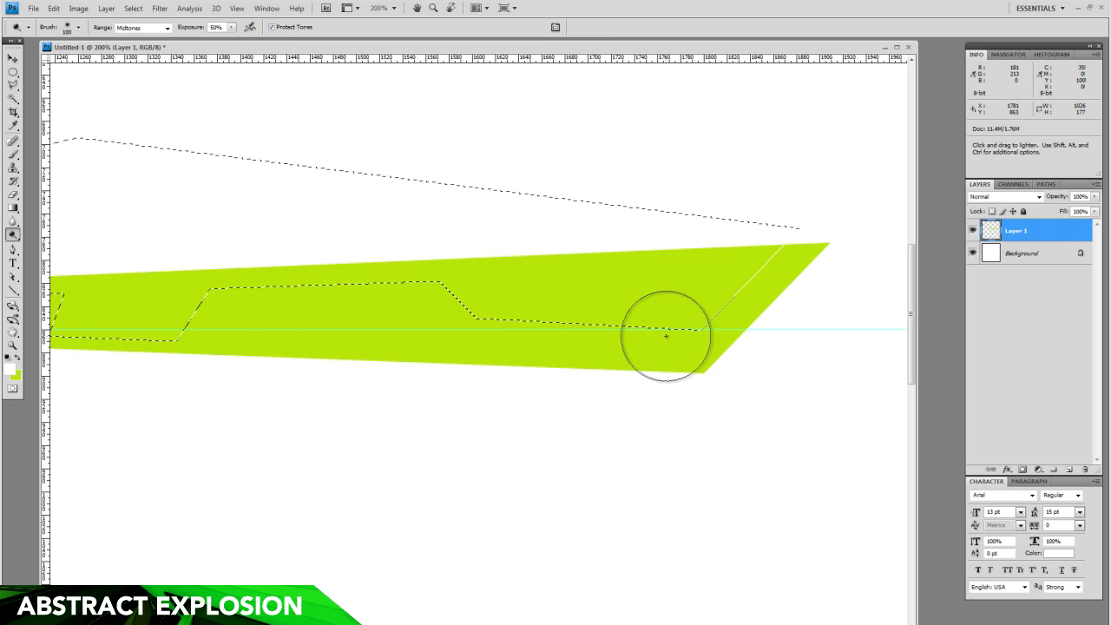
mouse_move(803, 241)
mouse_down()
mouse_move(644, 400)
mouse_move(741, 341)
mouse_move(362, 322)
mouse_move(588, 360)
mouse_move(524, 348)
mouse_up()
drag(297, 350, 545, 369)
mouse_move(577, 335)
mouse_down()
mouse_move(330, 388)
mouse_move(445, 390)
mouse_move(282, 327)
mouse_move(295, 348)
mouse_move(311, 328)
mouse_move(168, 380)
mouse_up()
drag(262, 372, 492, 367)
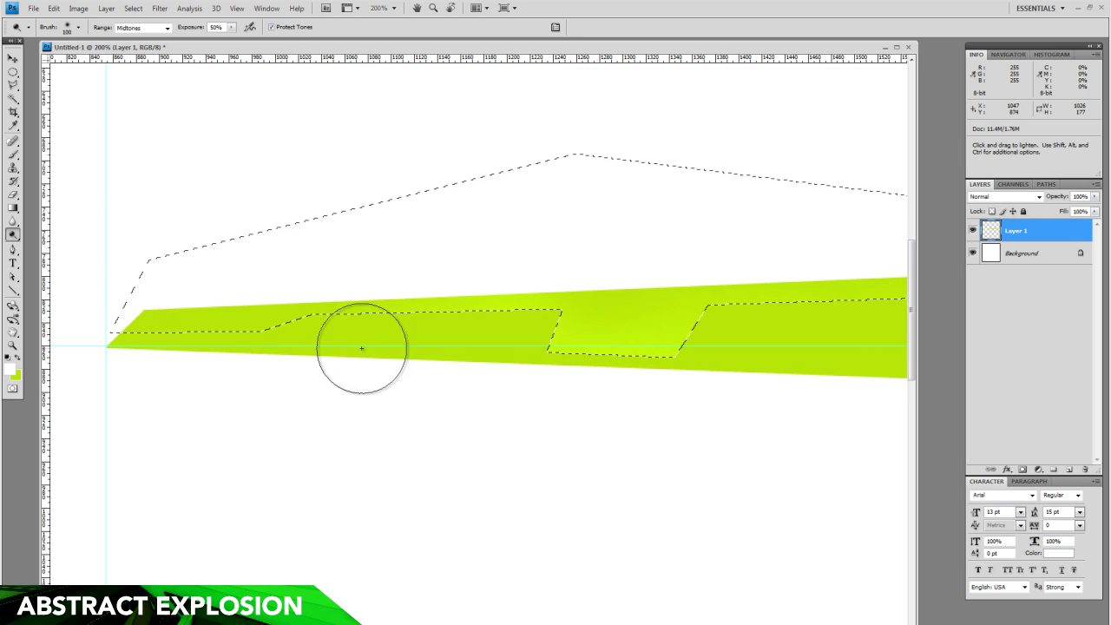
key(ctrl+d)
Outline an angular panel about 426 × 57 px along the lower edge of the shard's narrow end with the Polygonal Lasso.
drag(767, 391, 640, 348)
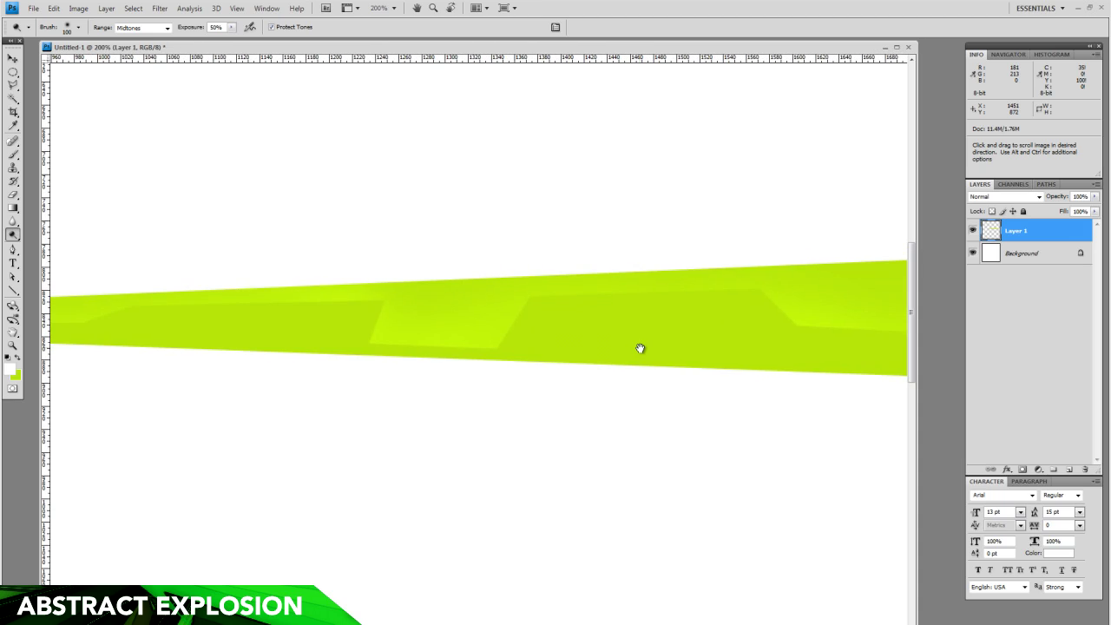
drag(526, 322, 444, 290)
key(l)
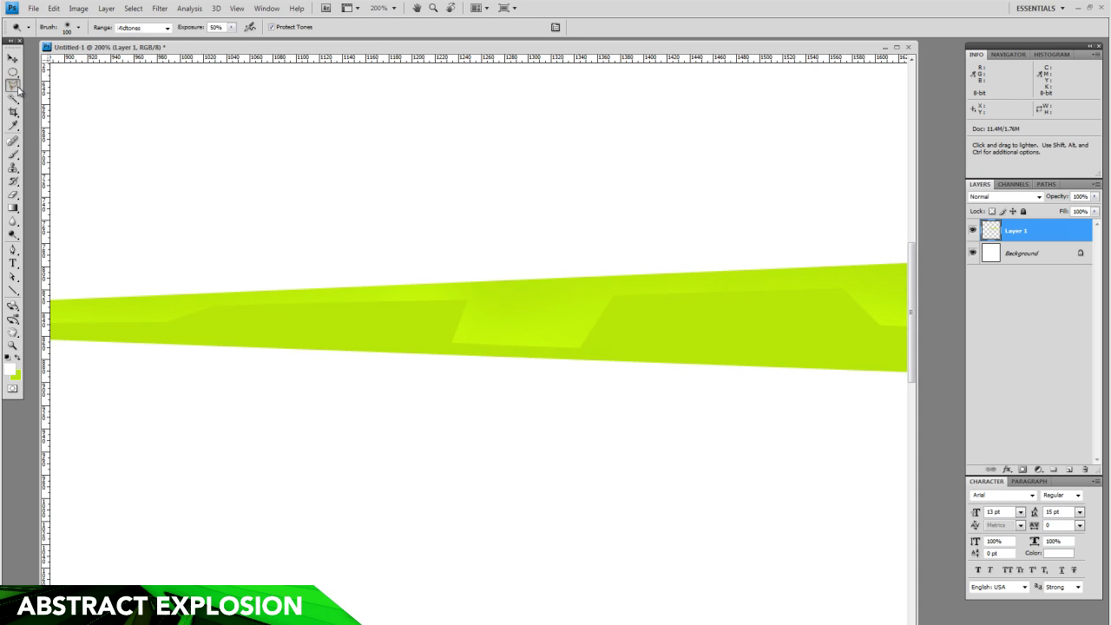
drag(221, 273, 353, 278)
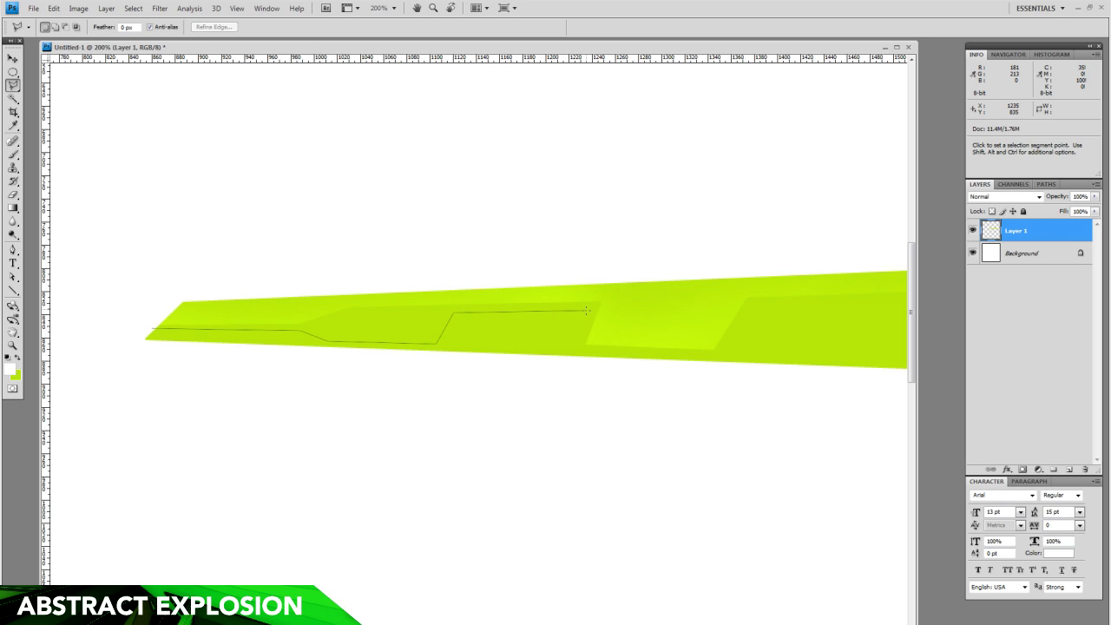
click(562, 375)
double_click(94, 355)
Add a second, L-shaped panel along the lower edge of the shard's wide end to the selection.
drag(688, 355, 433, 359)
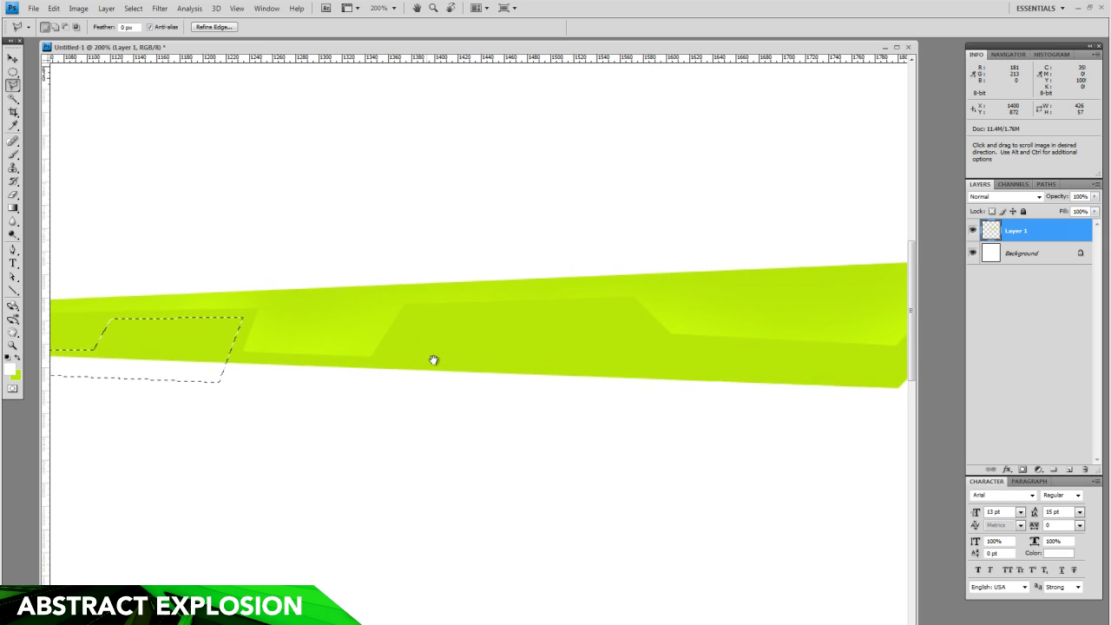
shift+click(374, 376)
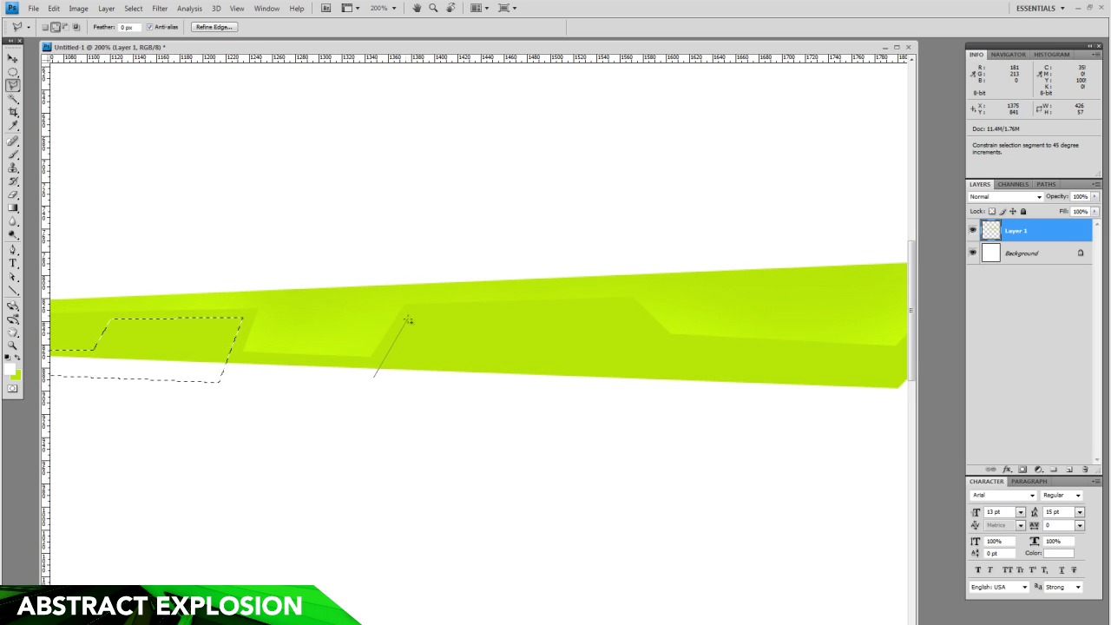
click(409, 313)
click(473, 312)
click(461, 345)
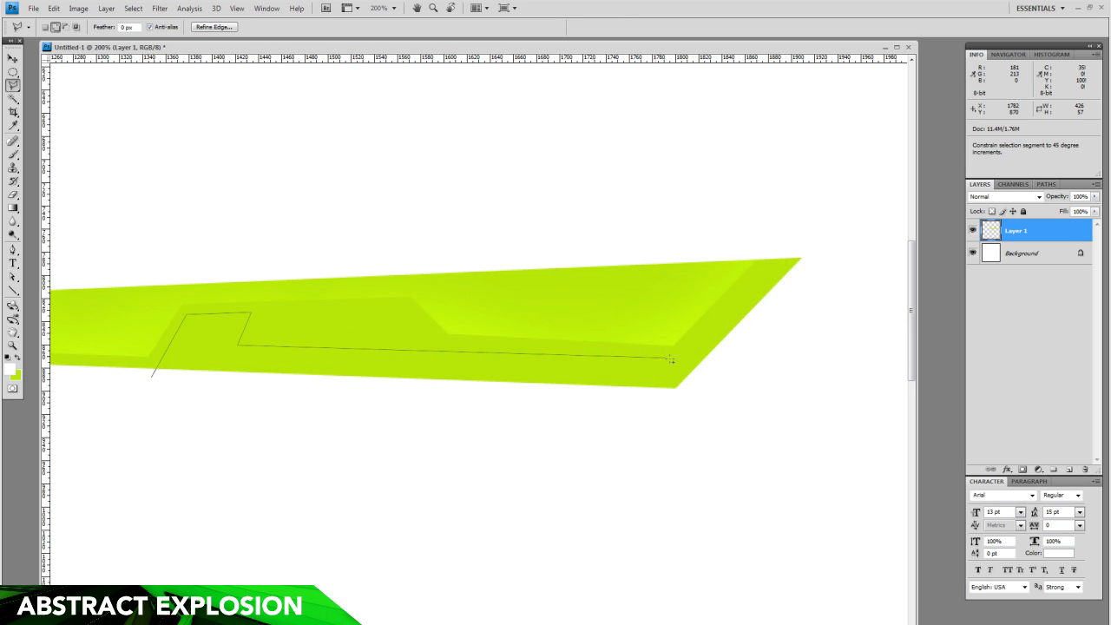
double_click(661, 418)
Darken both selected lower panels with the Burn tool, using a 135 px brush on Midtones at 50% exposure, and deselect.
click(13, 236)
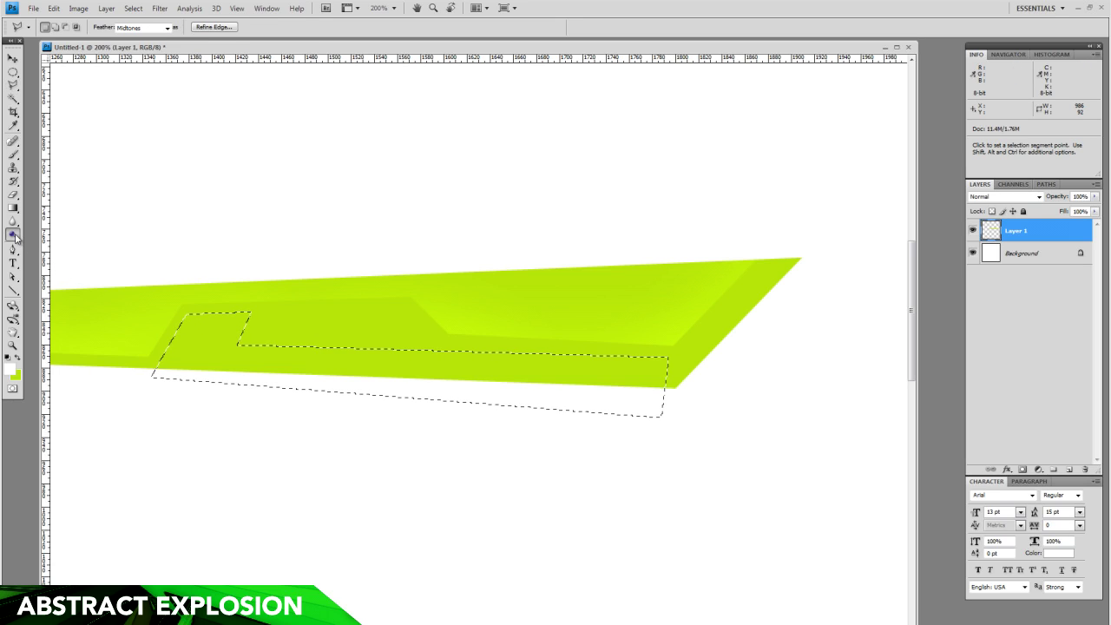
click(35, 246)
key(space)
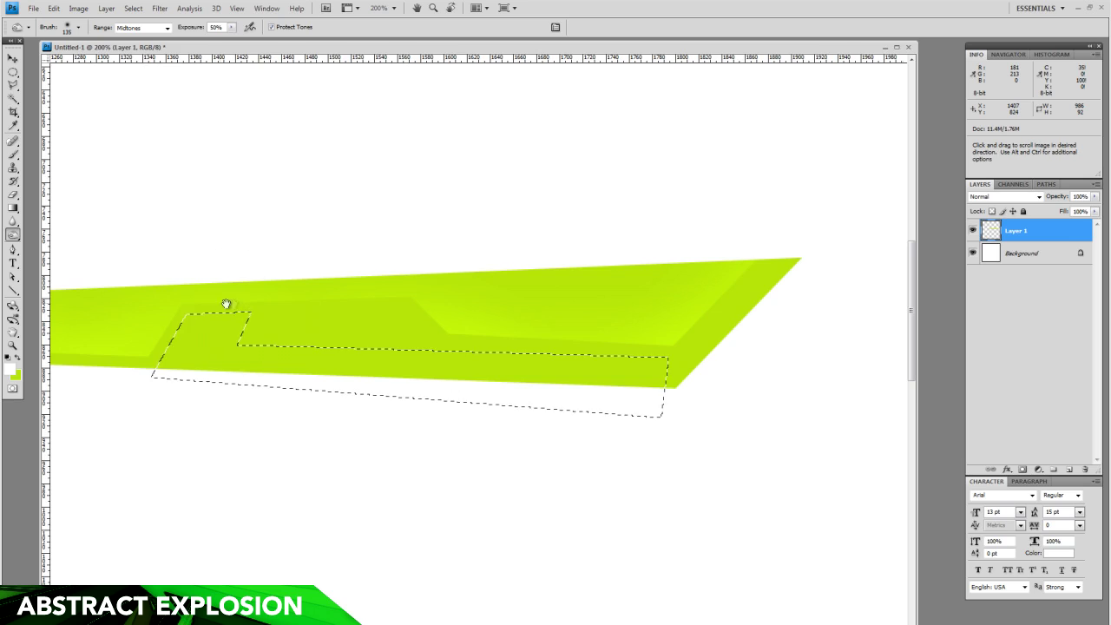
drag(220, 304, 410, 309)
mouse_move(342, 346)
mouse_down()
mouse_move(375, 297)
mouse_move(463, 322)
mouse_up()
key(space)
drag(759, 322, 657, 302)
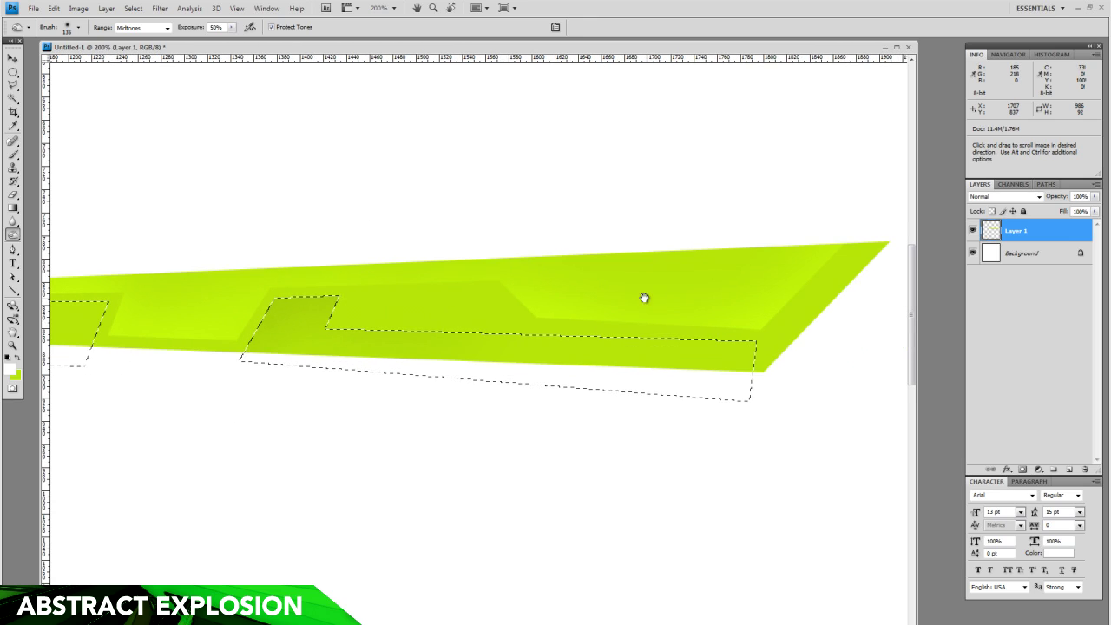
drag(839, 339, 746, 351)
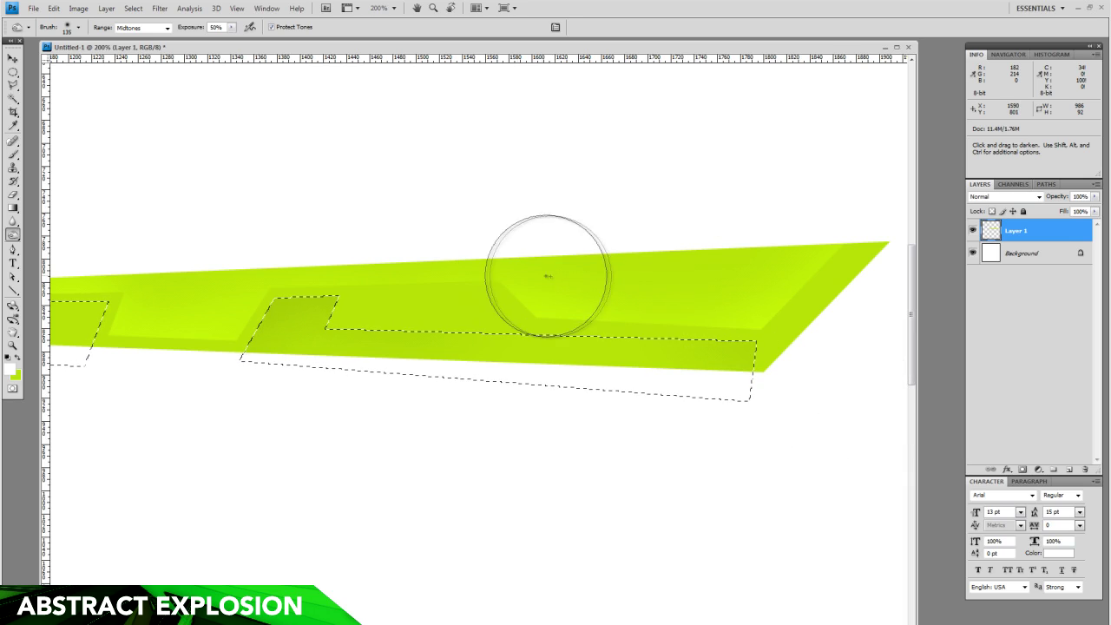
key(space)
drag(183, 263, 720, 285)
mouse_move(530, 211)
mouse_down()
mouse_move(292, 179)
mouse_move(392, 223)
mouse_move(67, 230)
mouse_up()
key(ctrl+d)
key(space)
mouse_move(980, 78)
mouse_down()
mouse_move(433, 62)
mouse_move(427, 84)
mouse_up()
drag(720, 109, 619, 104)
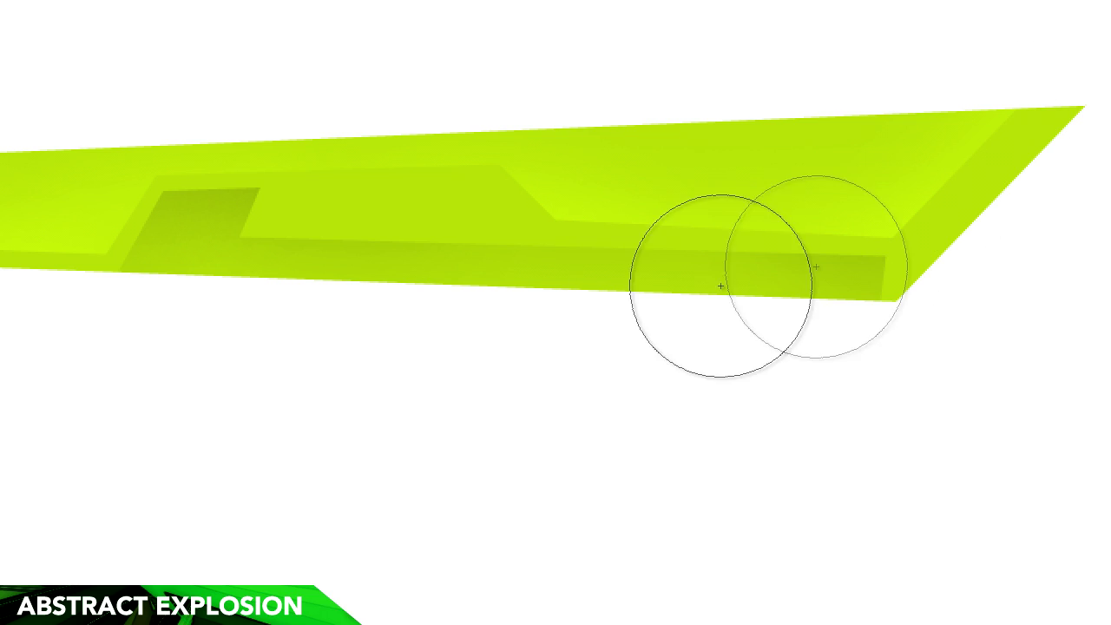
key(space)
drag(199, 211, 769, 228)
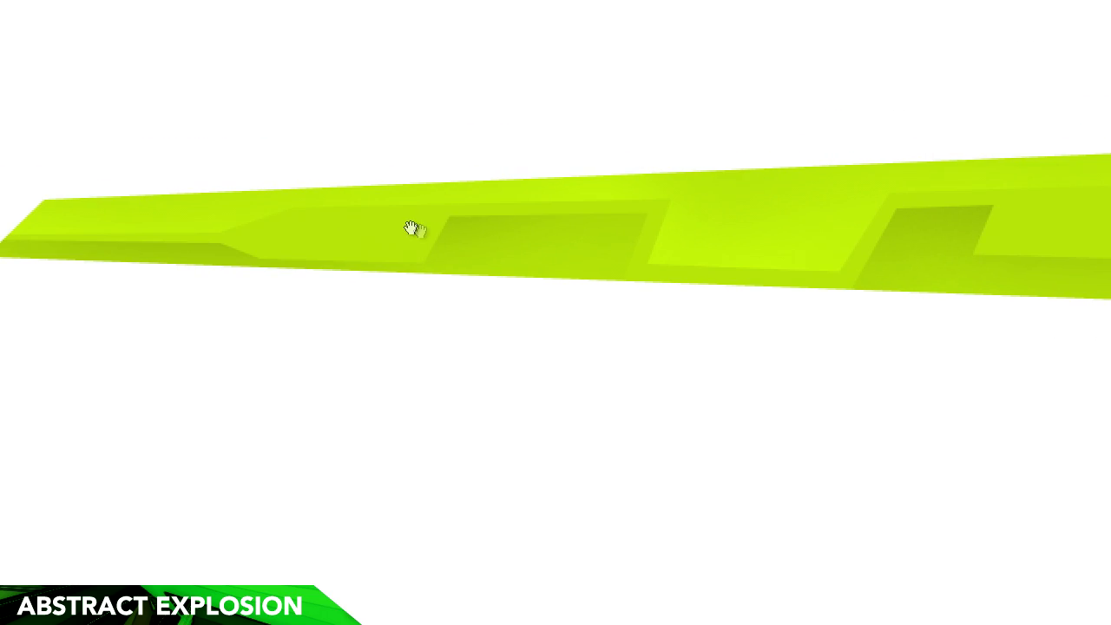
drag(411, 228, 669, 197)
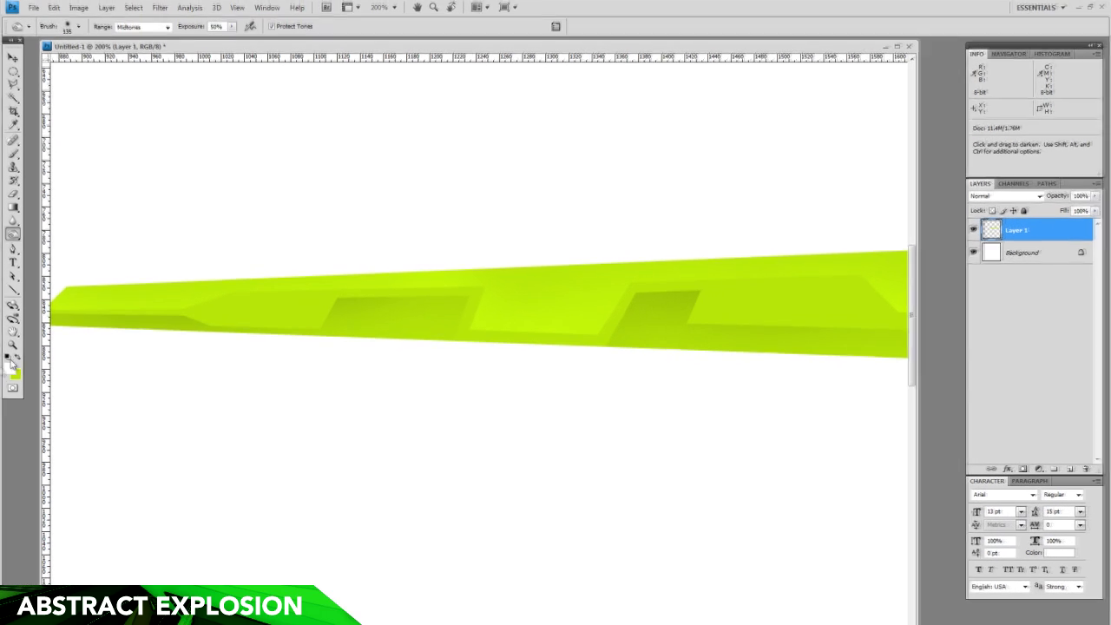
Move the lime-green shard layer about 80 px to the left on the canvas.
key(alt+space)
click(586, 313)
drag(588, 312, 531, 311)
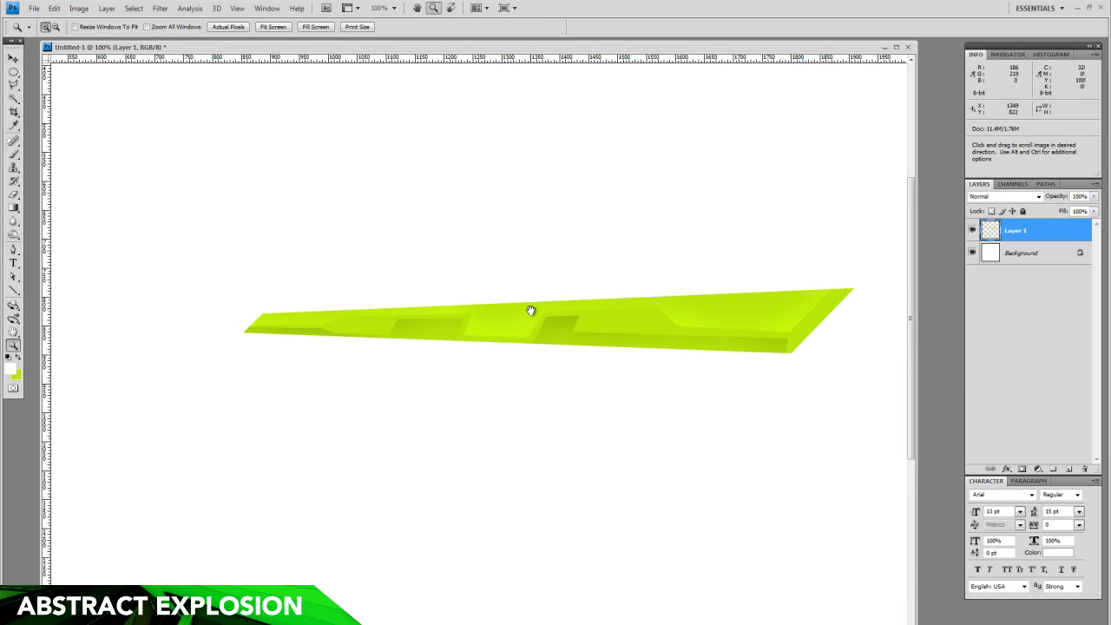
click(13, 58)
drag(719, 324, 673, 319)
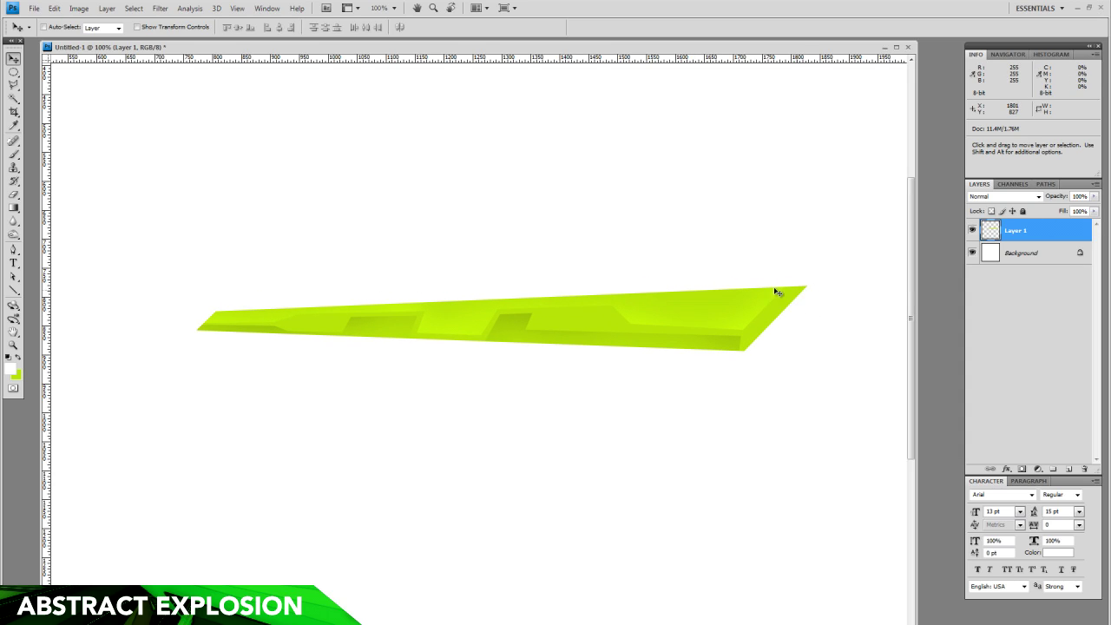
Draw three 1 px shape-layer lines in #d8ff00 along the shard: two running past its wide end and a short one at its narrow end.
click(13, 292)
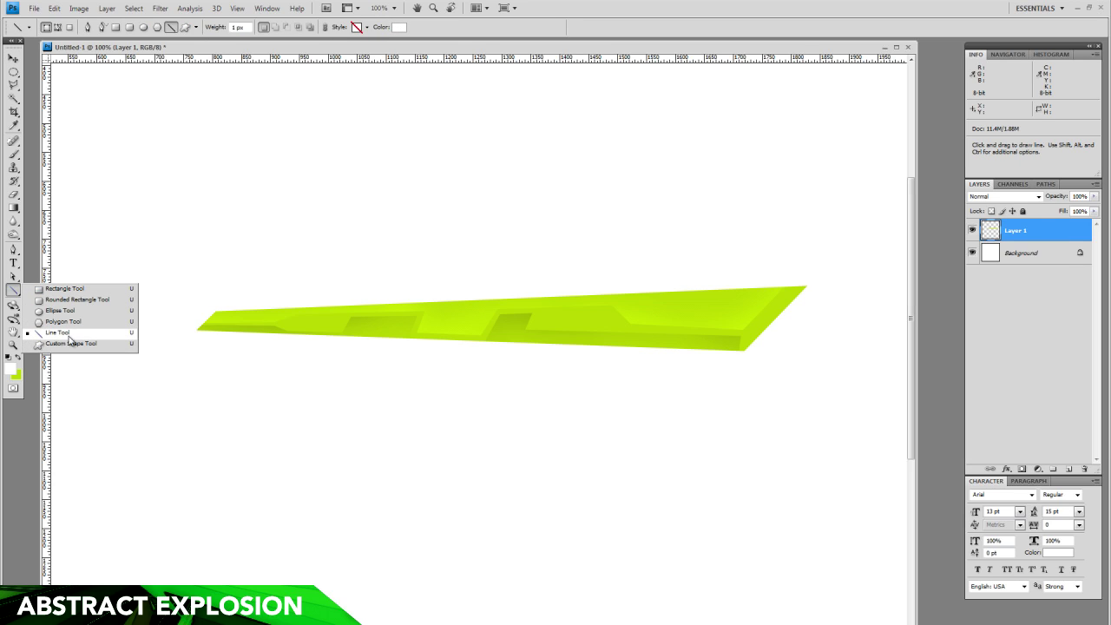
click(69, 334)
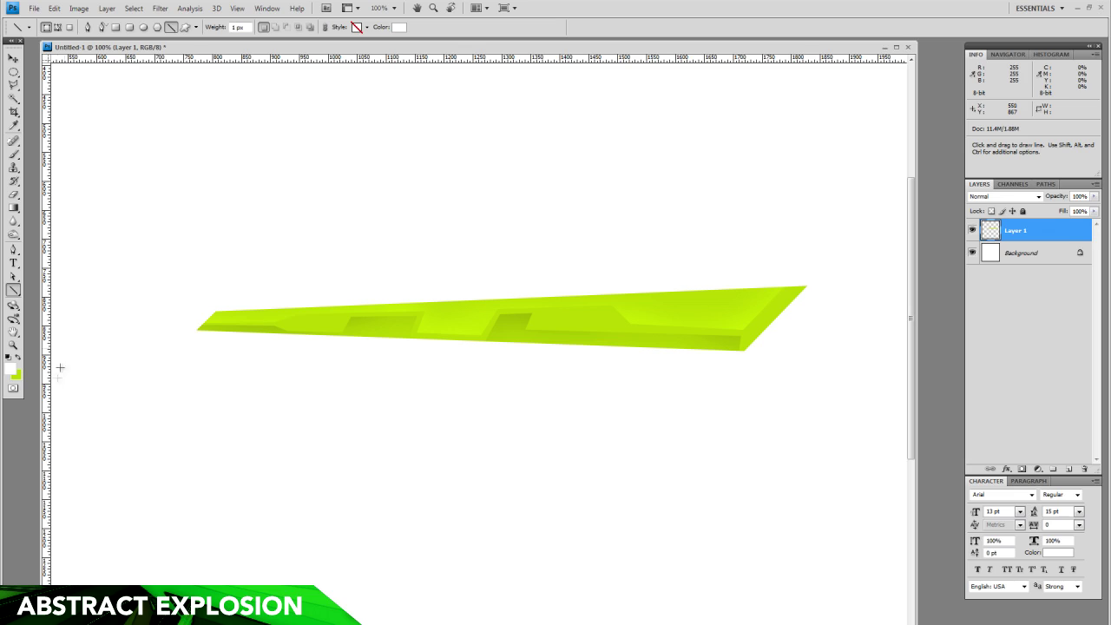
click(11, 370)
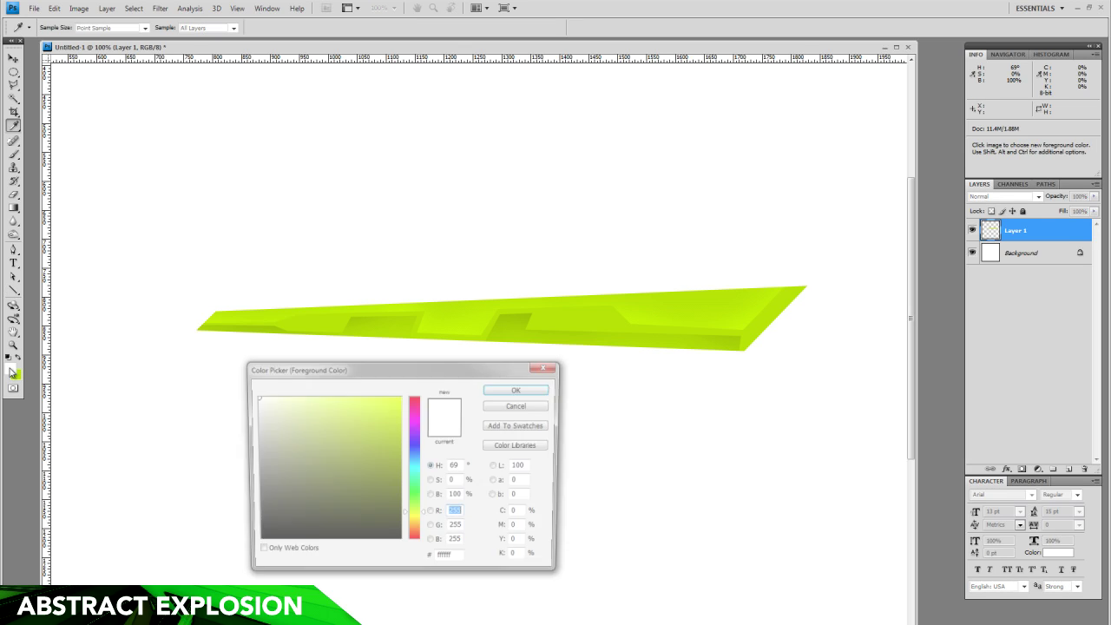
click(436, 333)
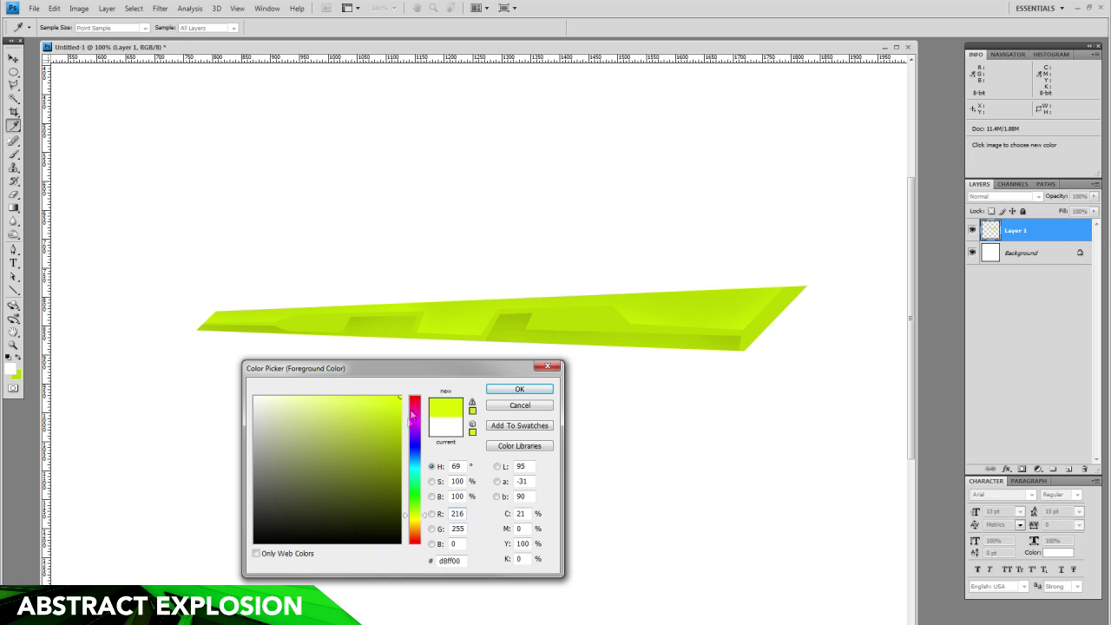
click(518, 389)
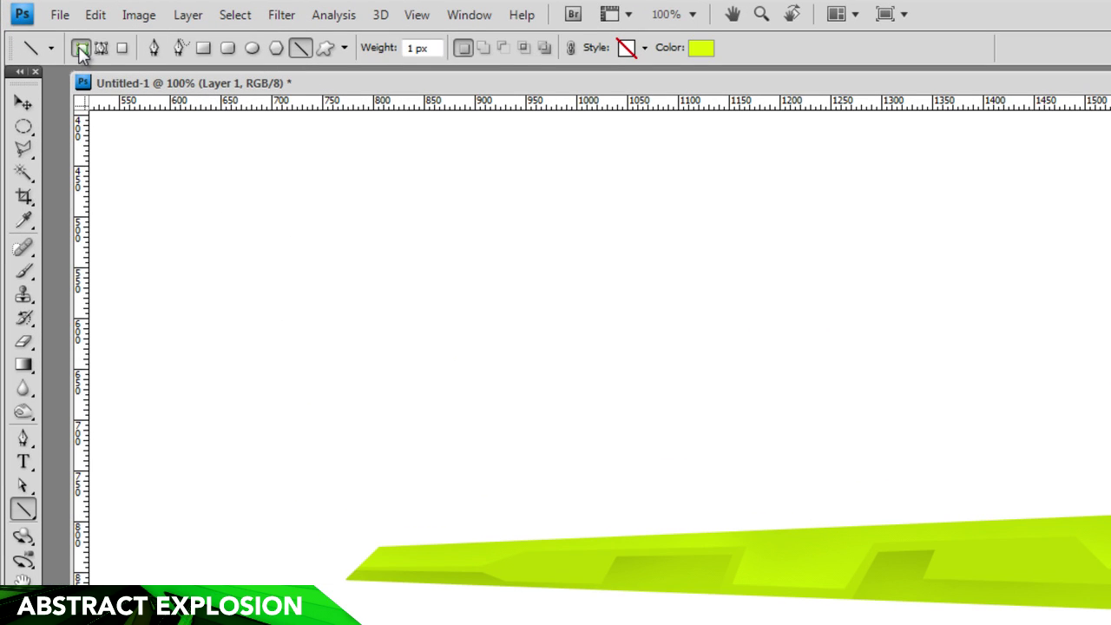
click(80, 48)
click(434, 48)
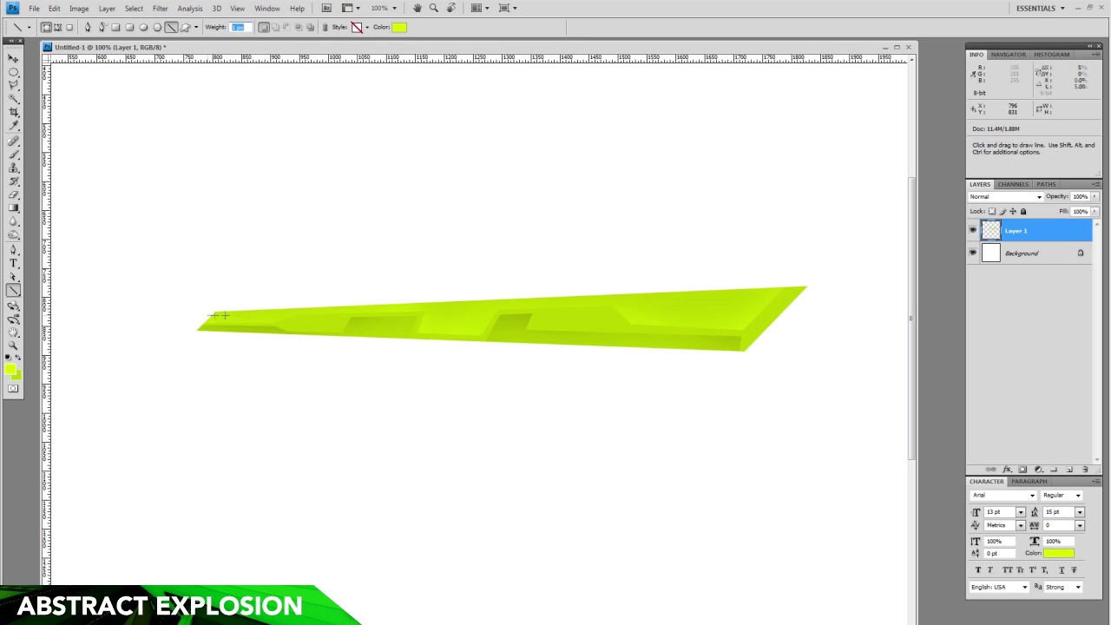
drag(208, 315, 858, 292)
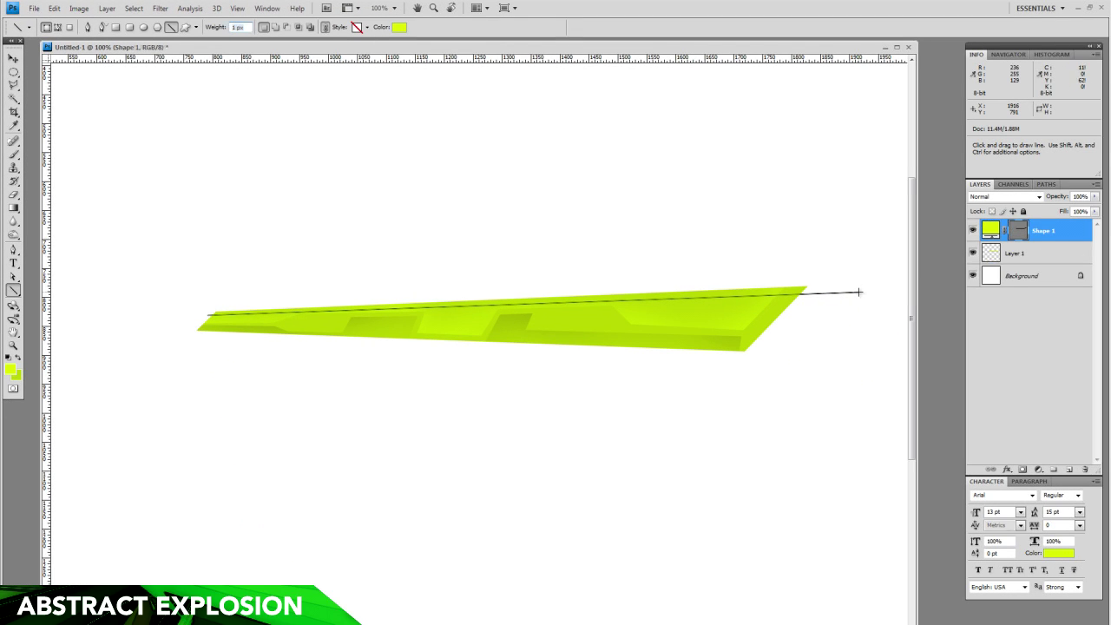
drag(196, 320, 877, 329)
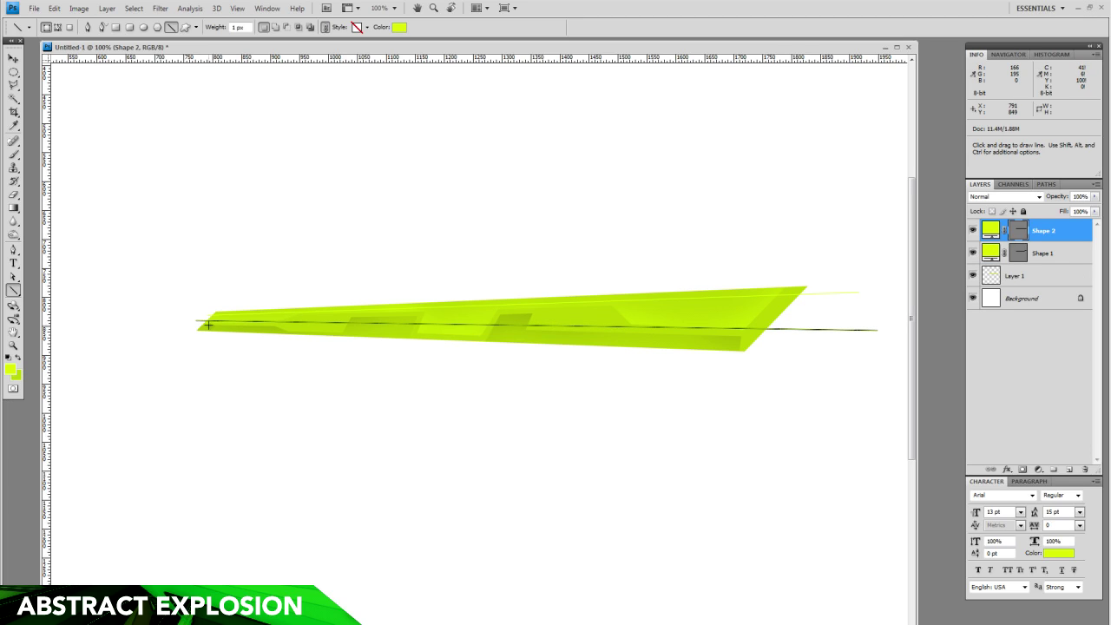
drag(194, 325, 384, 330)
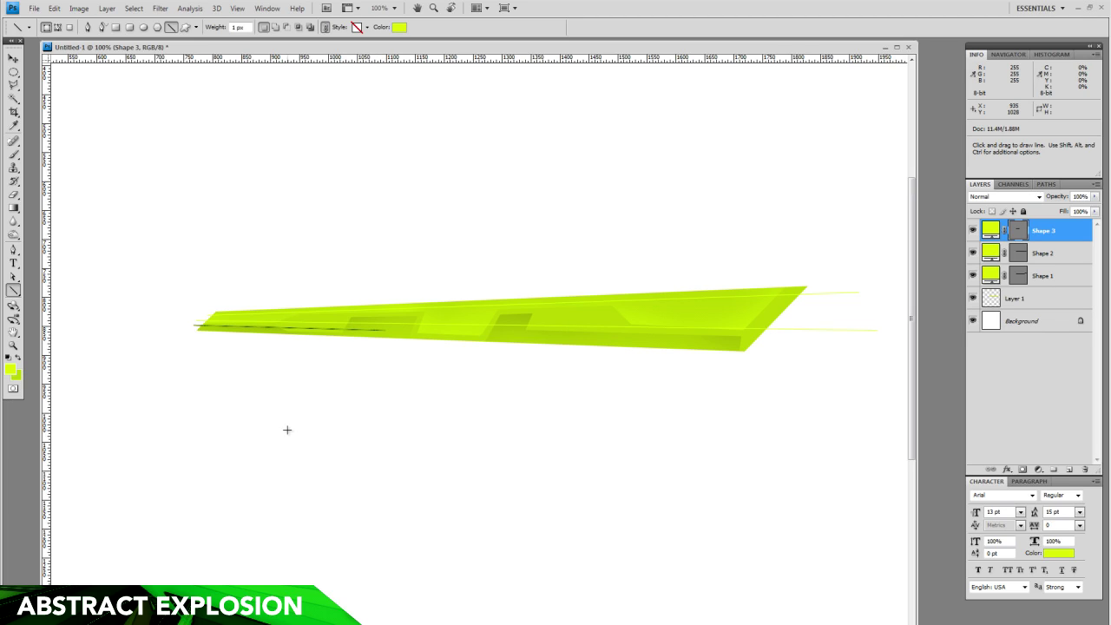
Select the three line shape layers and merge them into one layer.
shift+click(1058, 277)
key(ctrl)
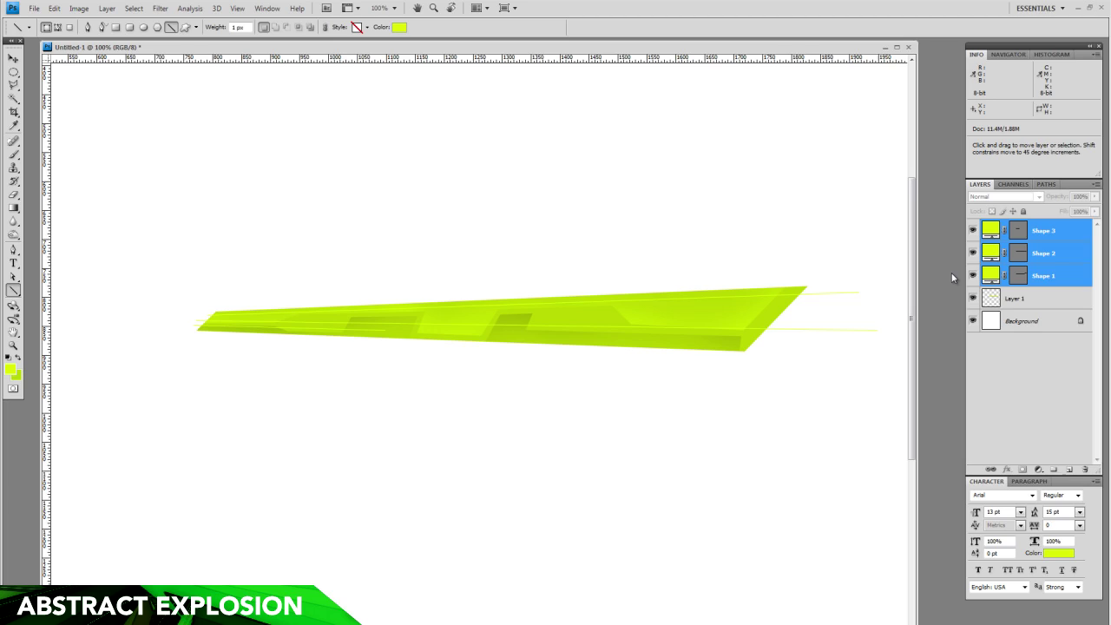
key(ctrl+e)
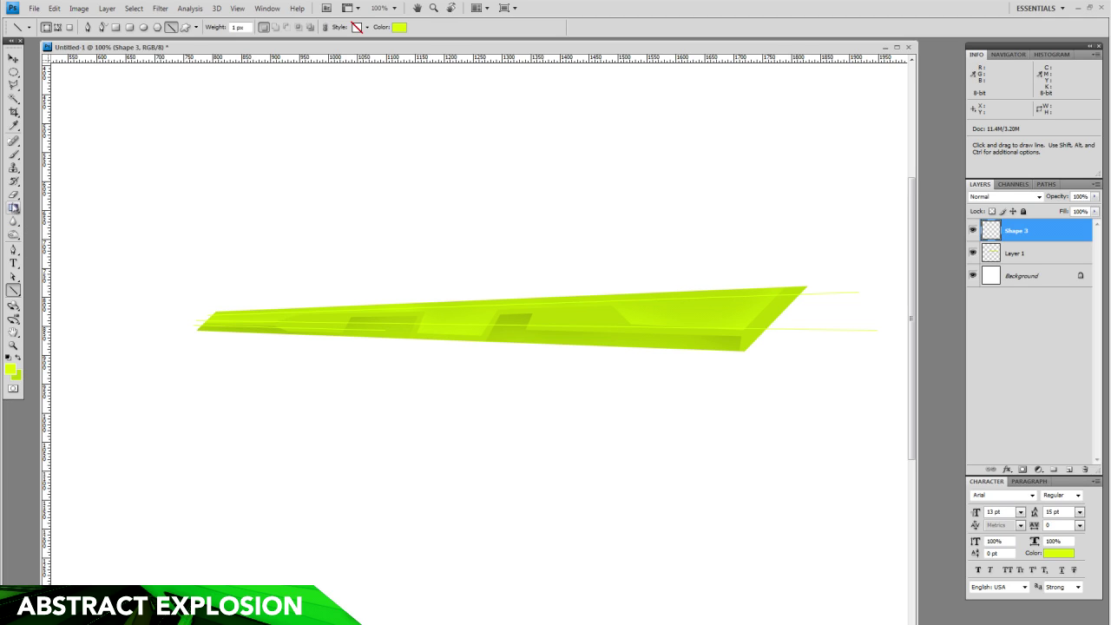
Fade the protruding ends of the lines at both ends of the shard with a soft 65 px Eraser at 0% hardness.
click(14, 197)
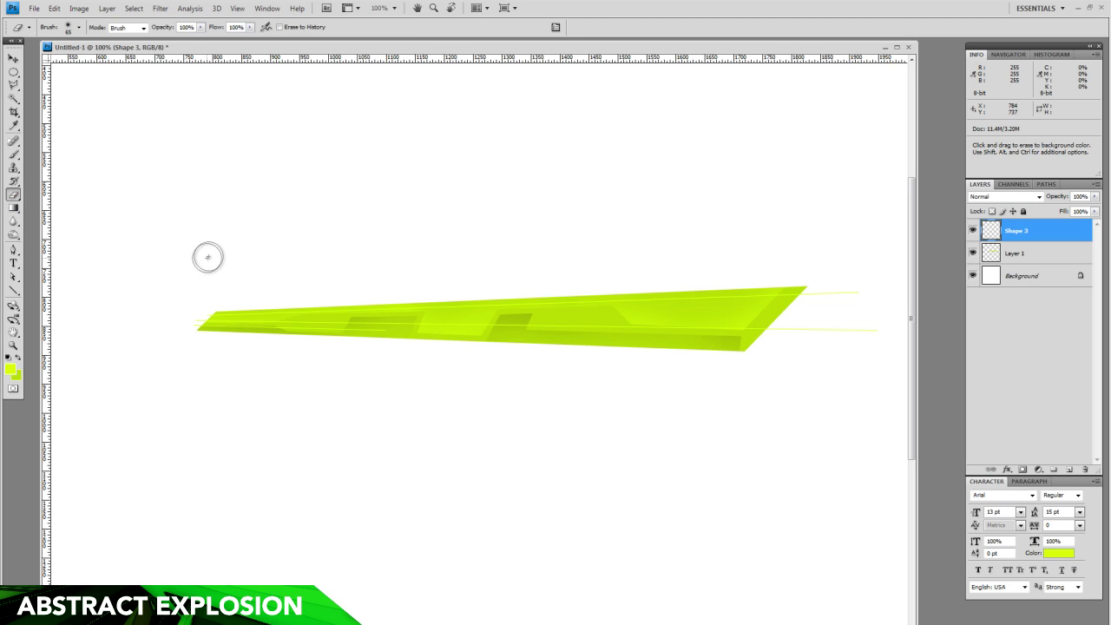
right_click(269, 211)
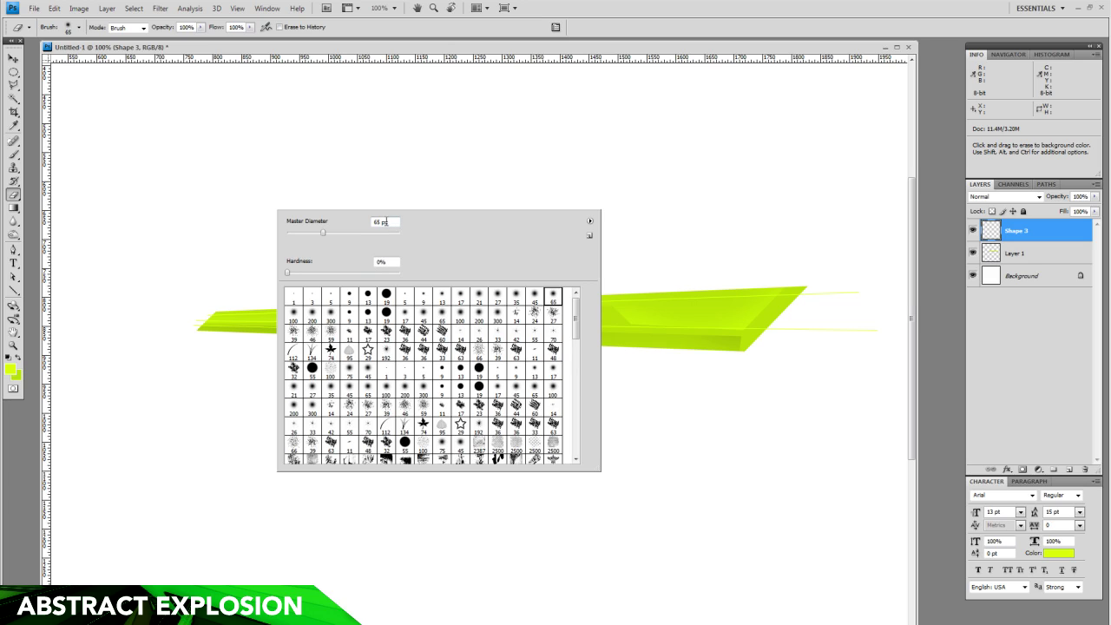
click(214, 268)
drag(211, 307, 158, 350)
drag(873, 290, 823, 272)
drag(885, 332, 829, 343)
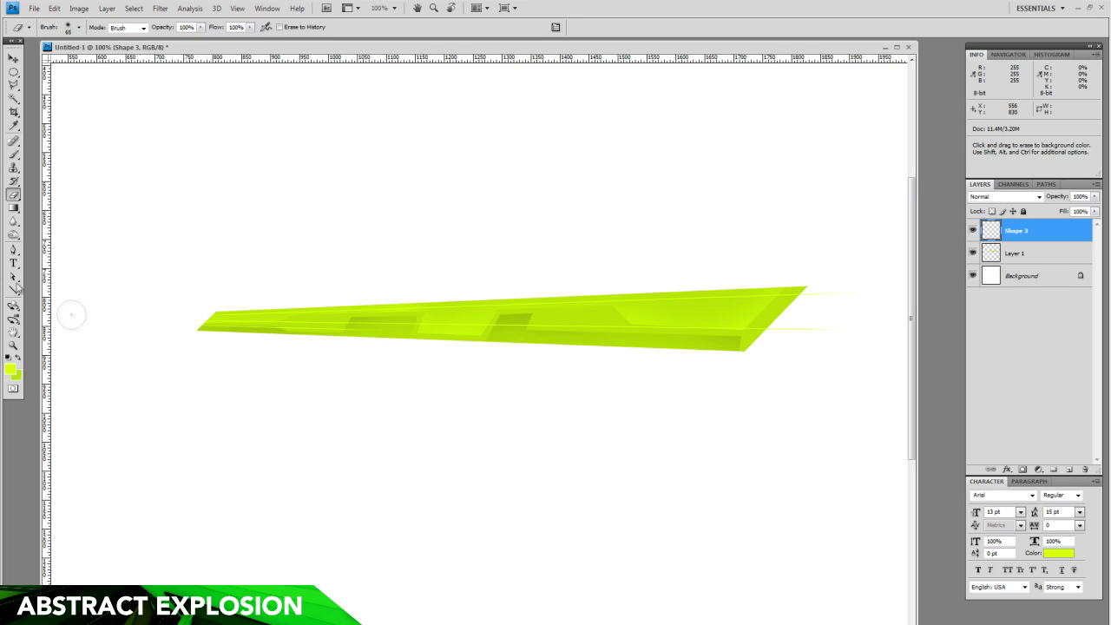
Create a new layer above the lines and set the background colour to green #68cc06.
click(13, 58)
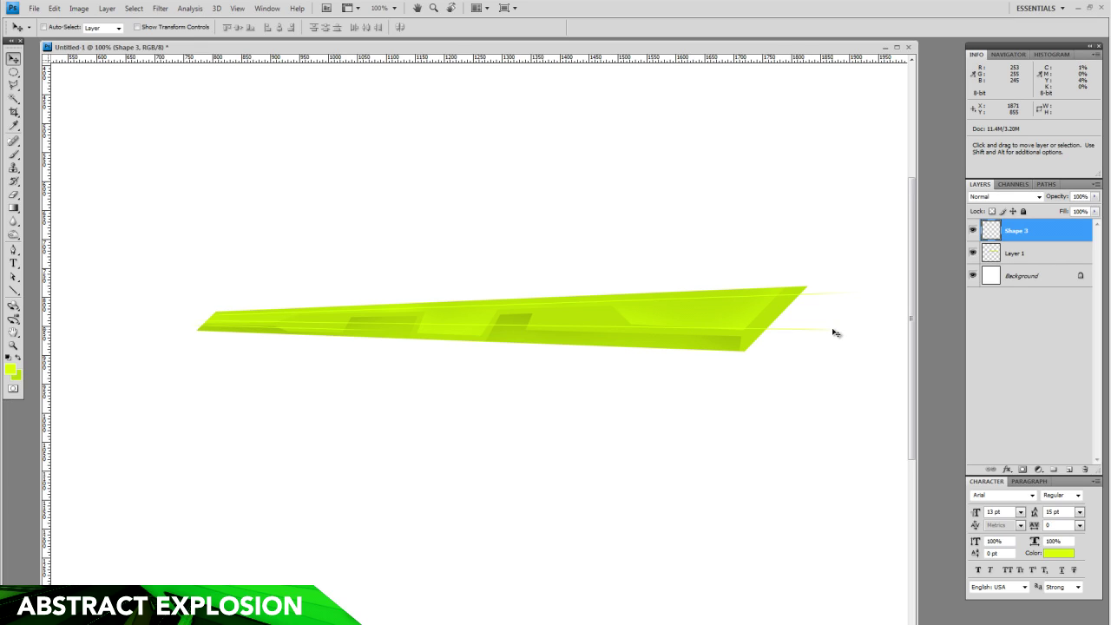
click(1068, 469)
click(17, 376)
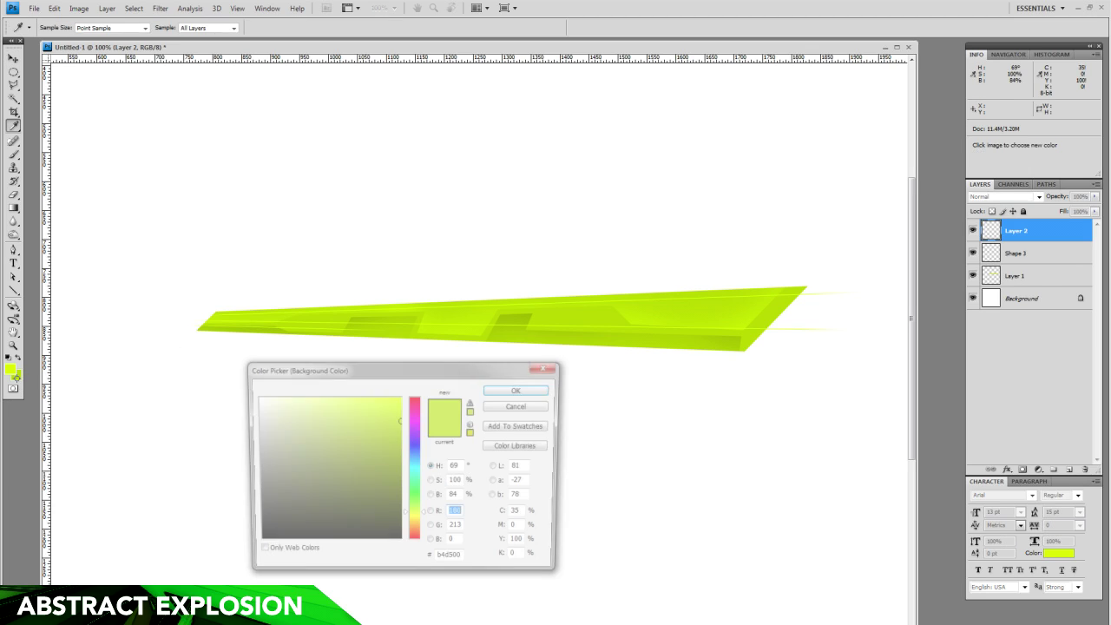
text(165)
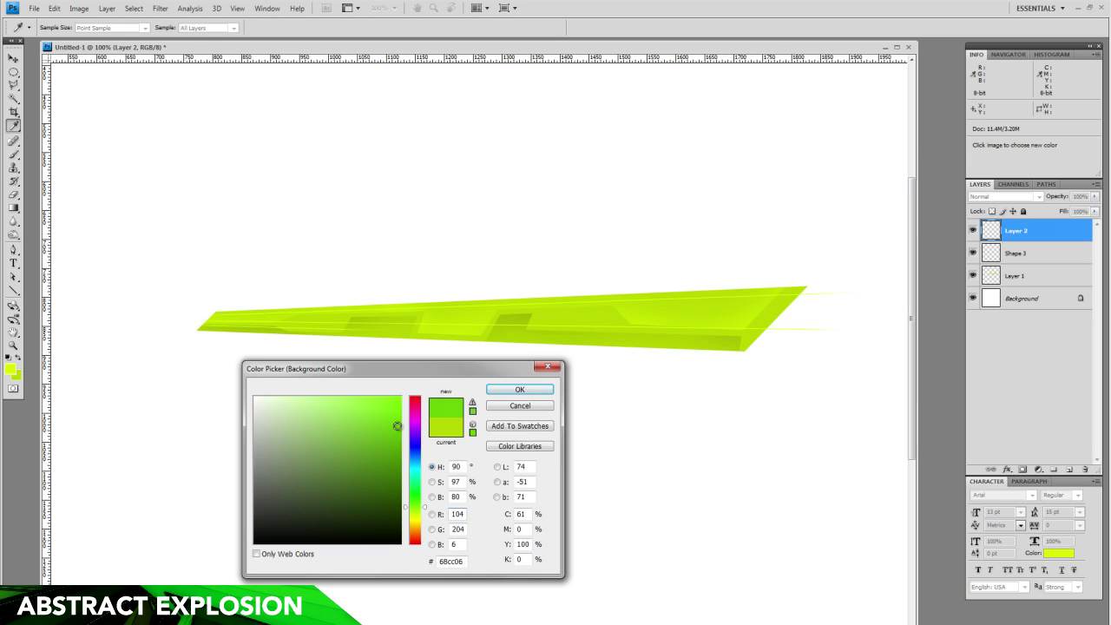
click(519, 389)
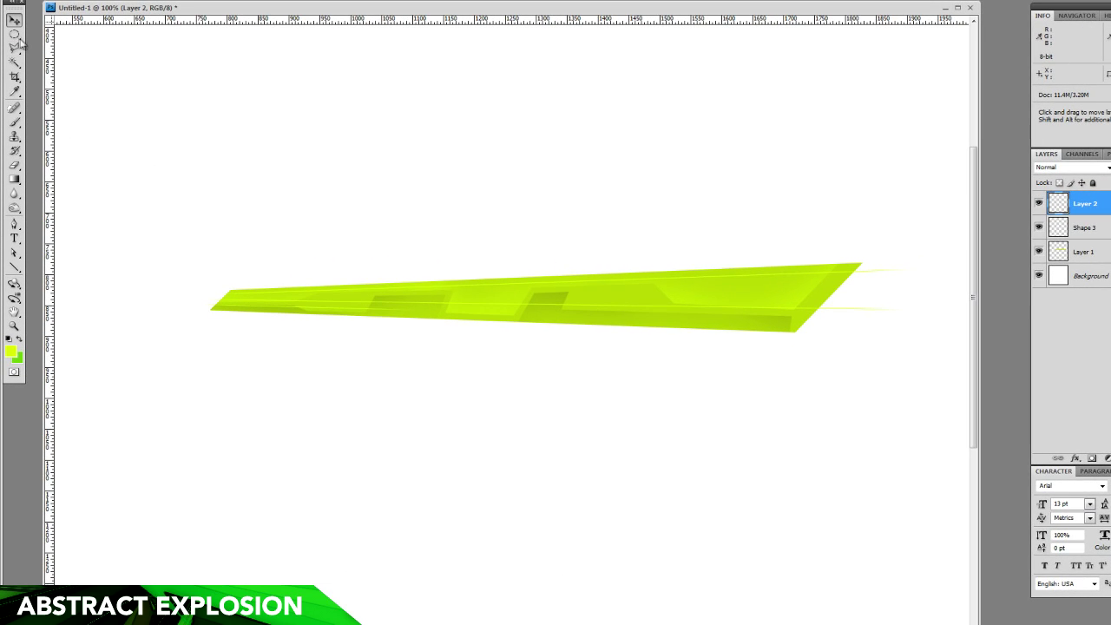
Outline a tapering shard about 930 px long over the lime shard's upper edge with the Polygonal Lasso, fill it with the background green and deselect.
click(15, 48)
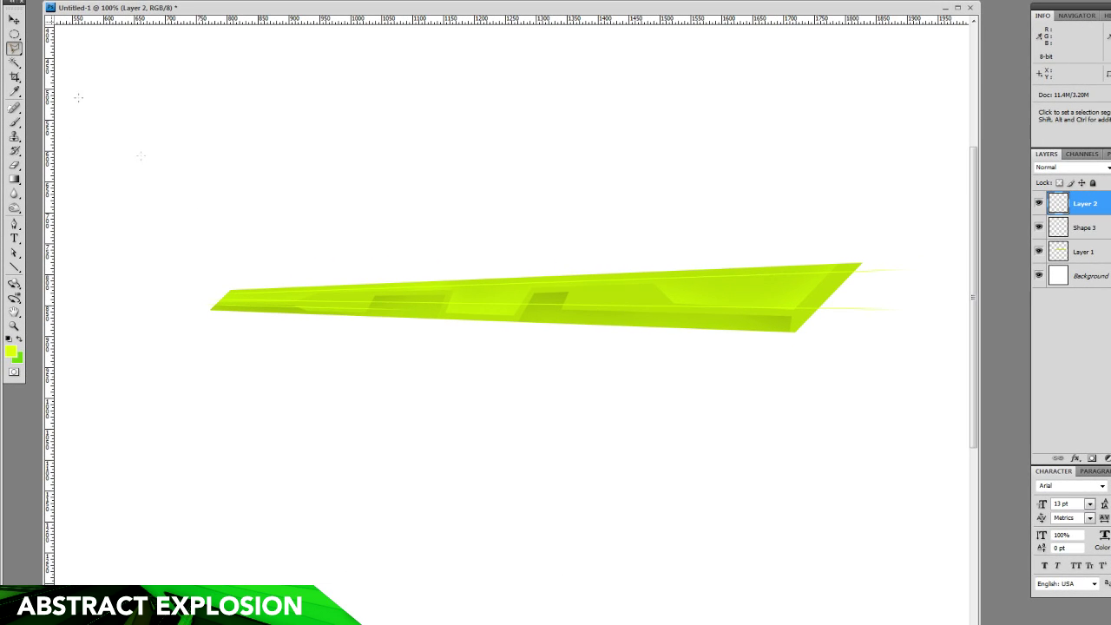
click(223, 282)
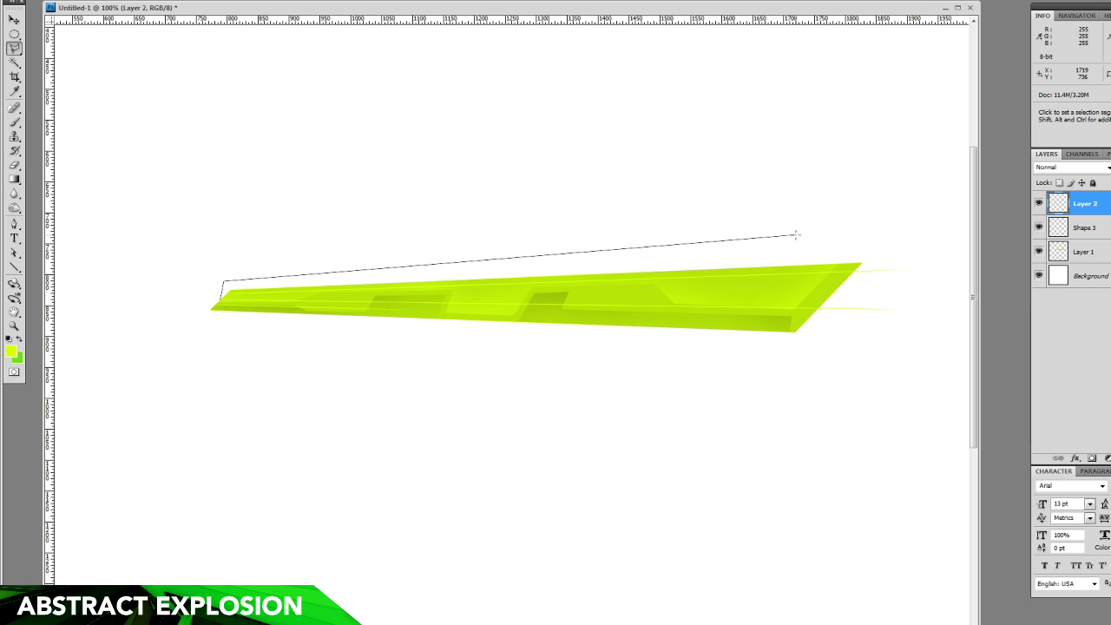
double_click(743, 285)
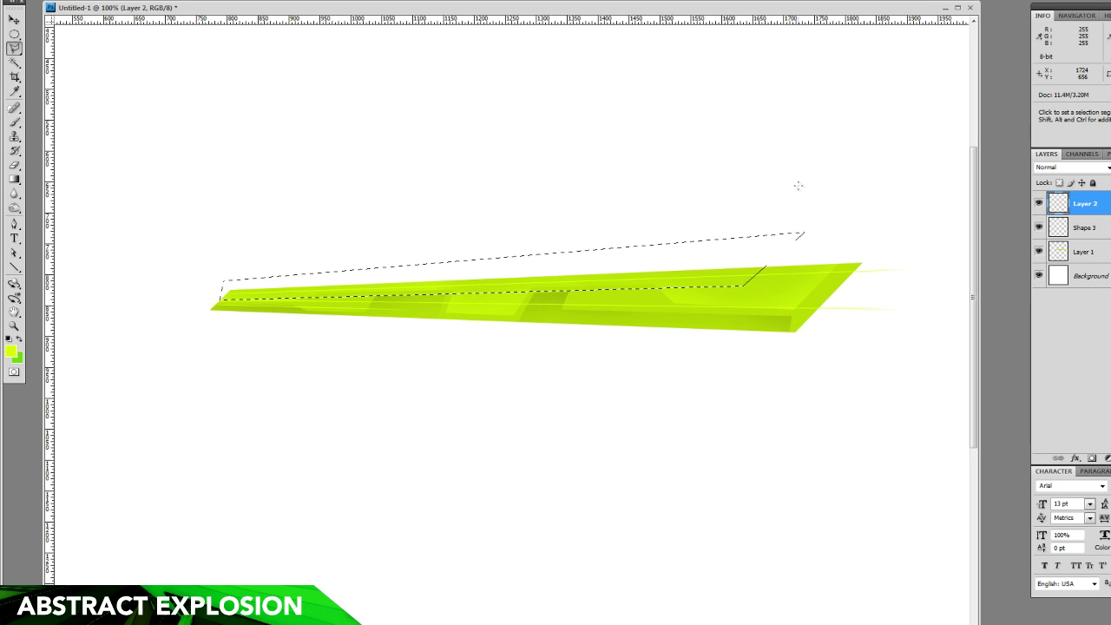
key(ctrl+BackSpace)
key(ctrl+d)
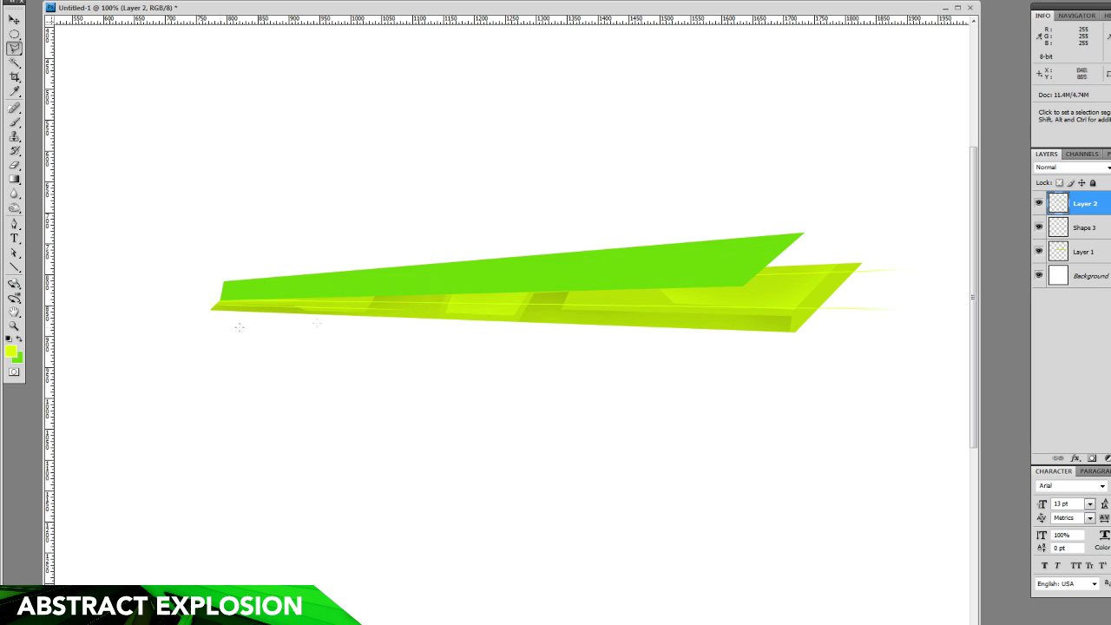
Outline the upper part of the green shard with the Polygonal Lasso, running a stepped, angular edge along its whole length.
click(14, 325)
click(622, 275)
drag(583, 310, 452, 299)
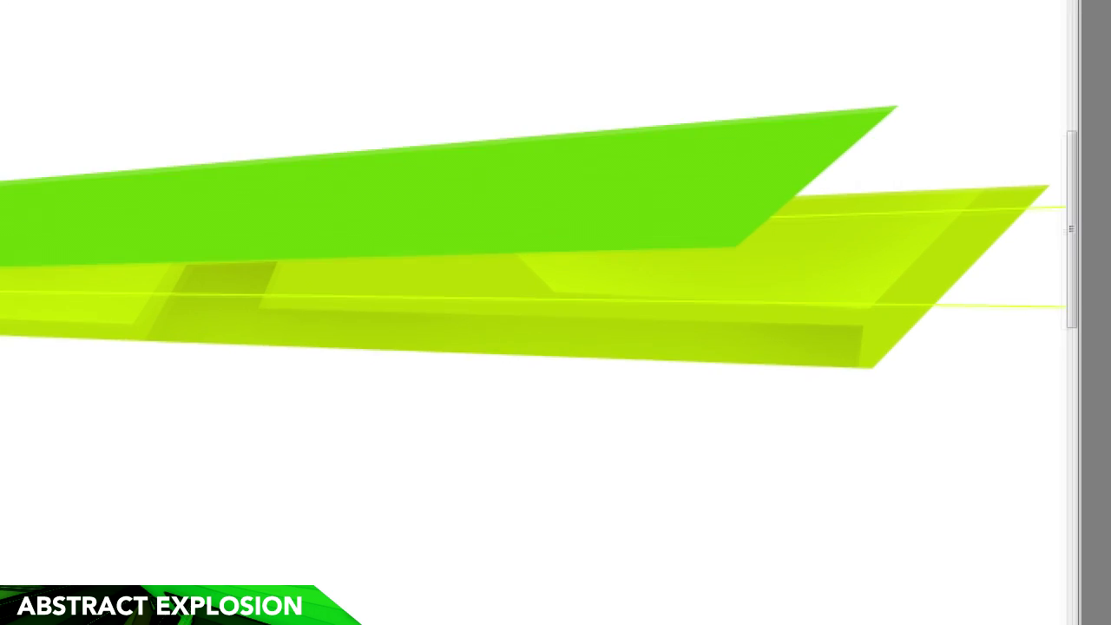
click(800, 157)
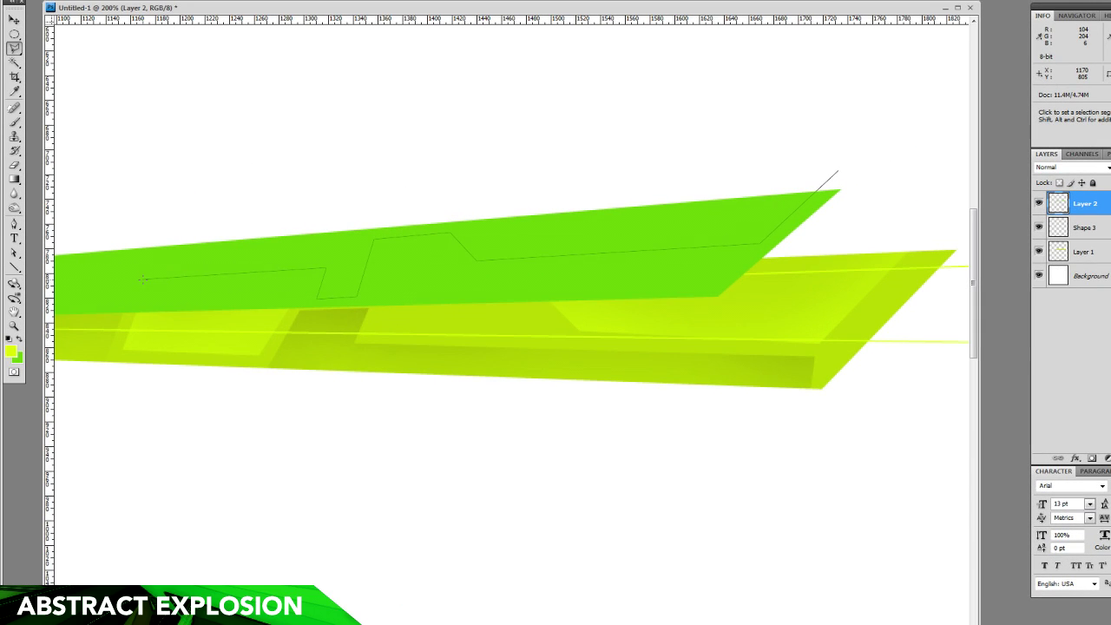
scroll(512, 277, left, 8)
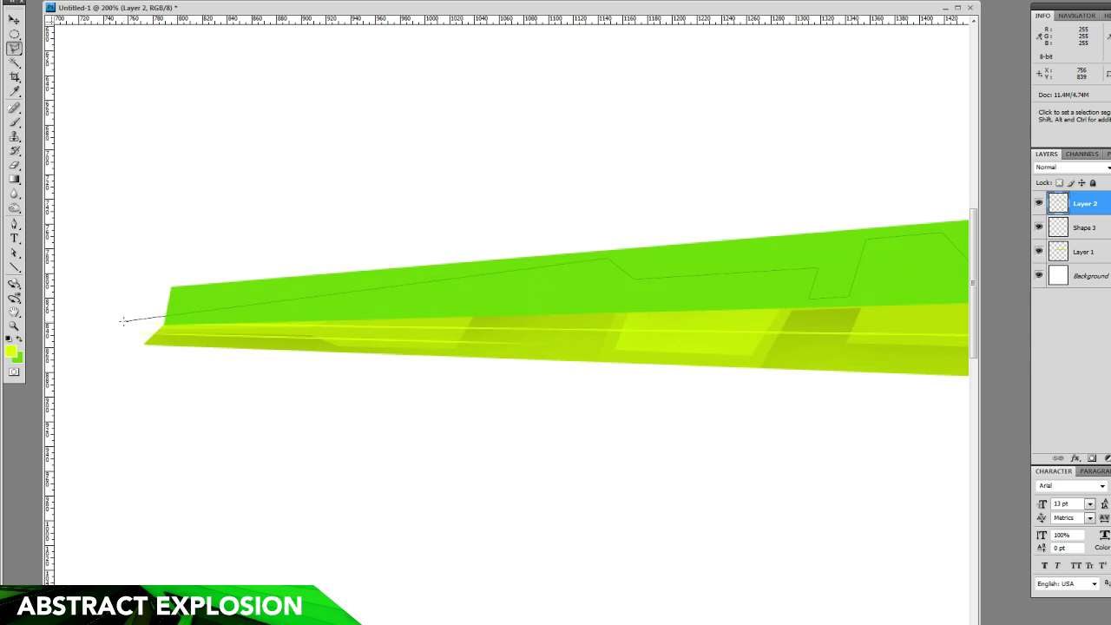
click(234, 162)
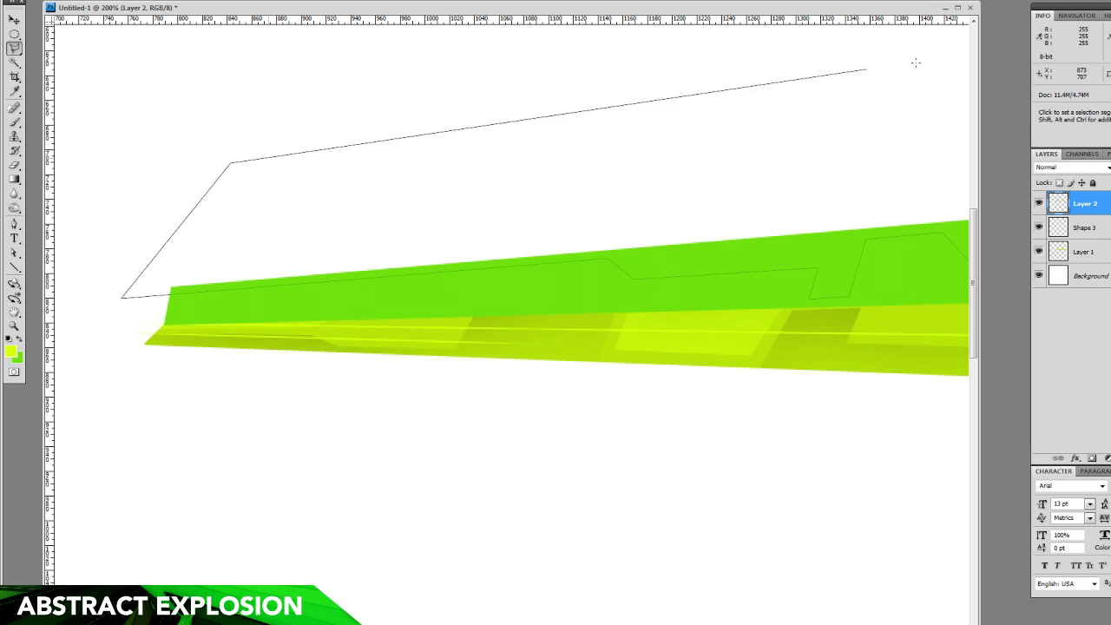
double_click(930, 61)
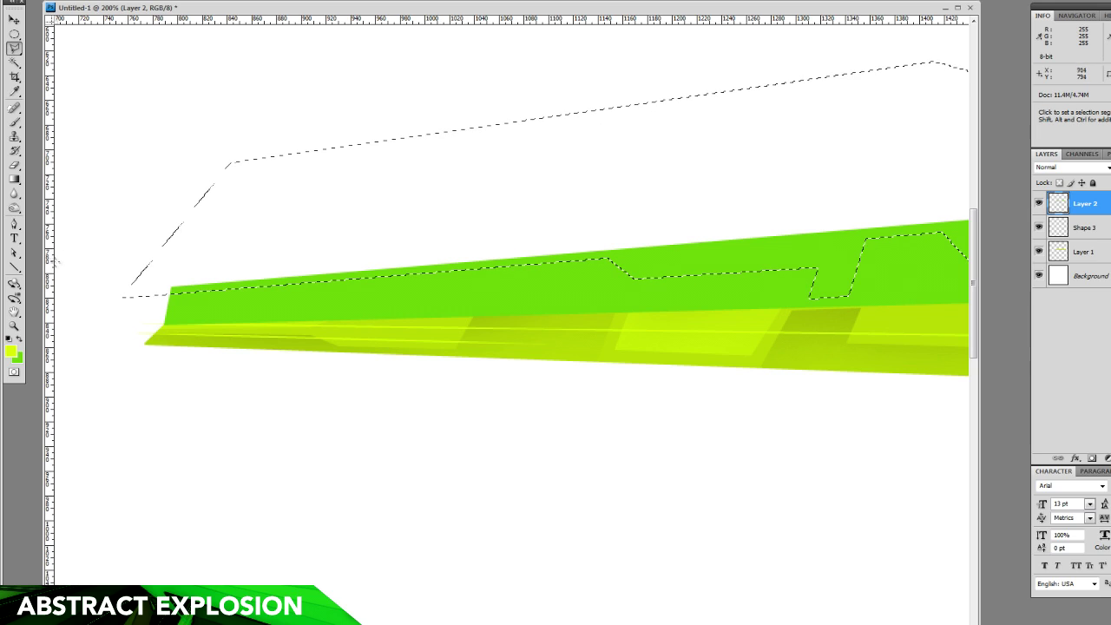
Lighten the selected upper part of the green shard with the Dodge tool and deselect.
right_click(14, 207)
click(61, 209)
mouse_move(171, 302)
mouse_down()
mouse_move(657, 258)
mouse_move(677, 287)
mouse_move(846, 318)
mouse_move(419, 350)
mouse_up()
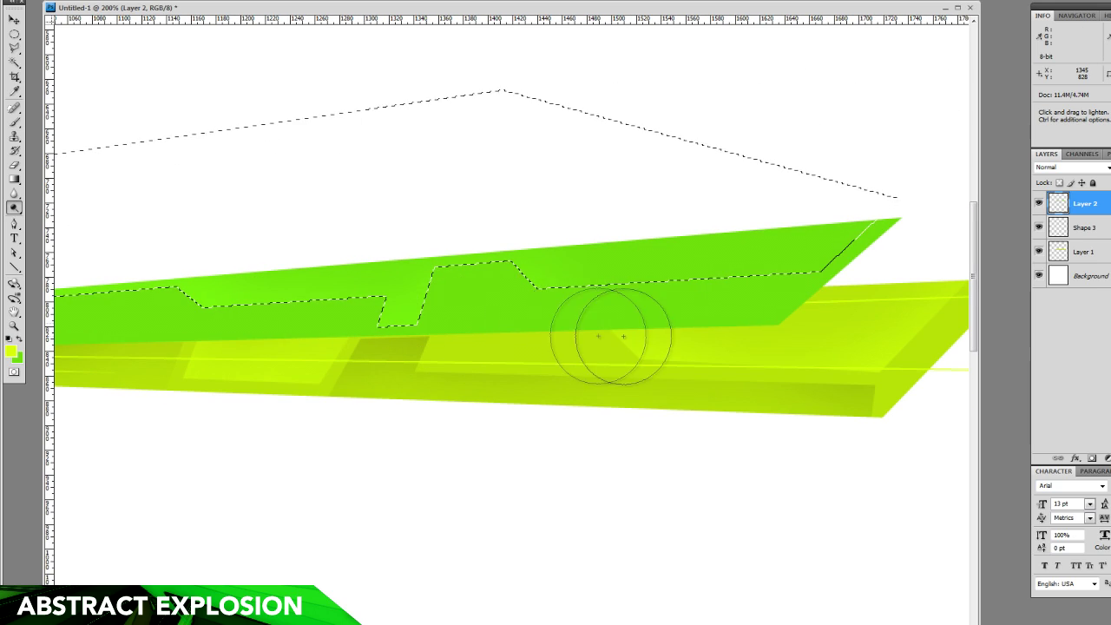
key(ctrl+d)
Outline an angular panel along the lower edge of the green shard's wide end with the Polygonal Lasso.
click(14, 48)
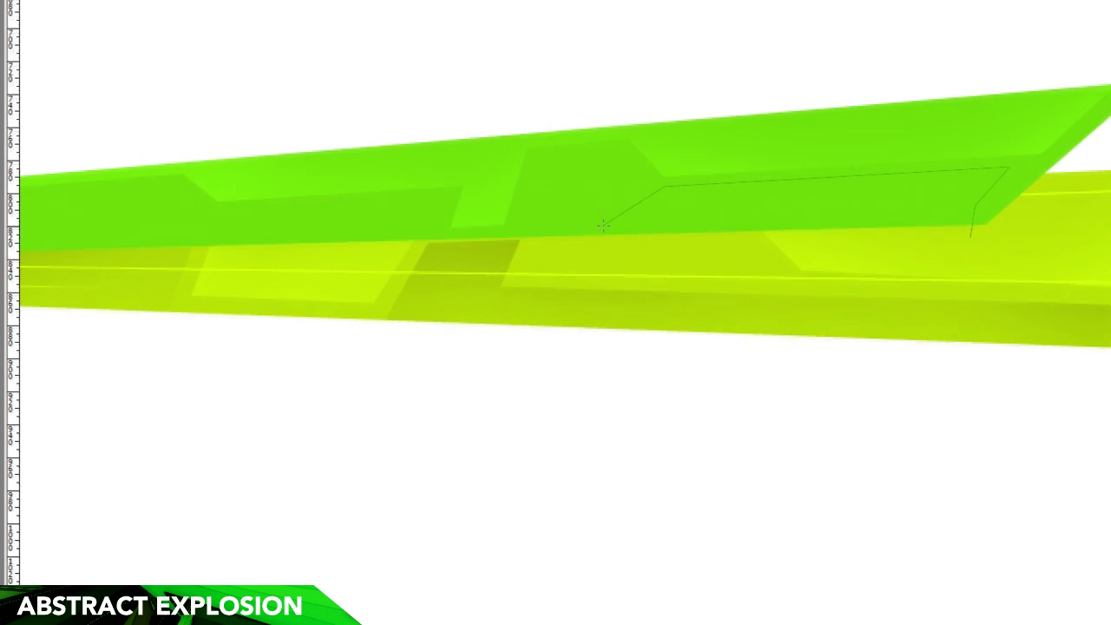
click(492, 326)
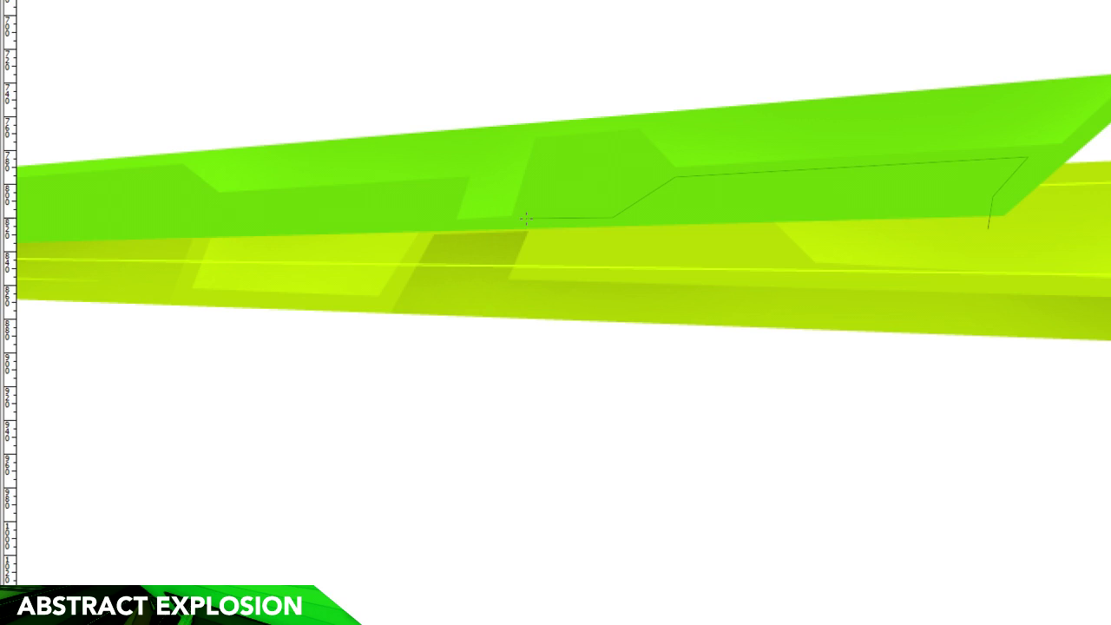
double_click(515, 278)
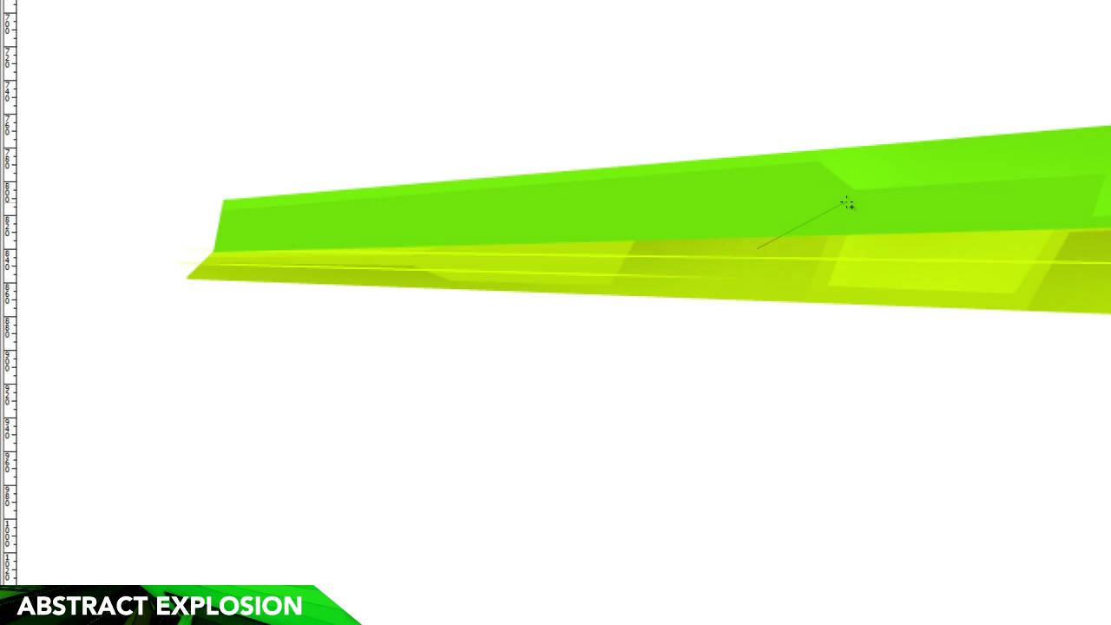
Add a long pointed panel along the lower edge of the green shard's narrow end to the selection.
click(816, 178)
click(202, 224)
double_click(154, 285)
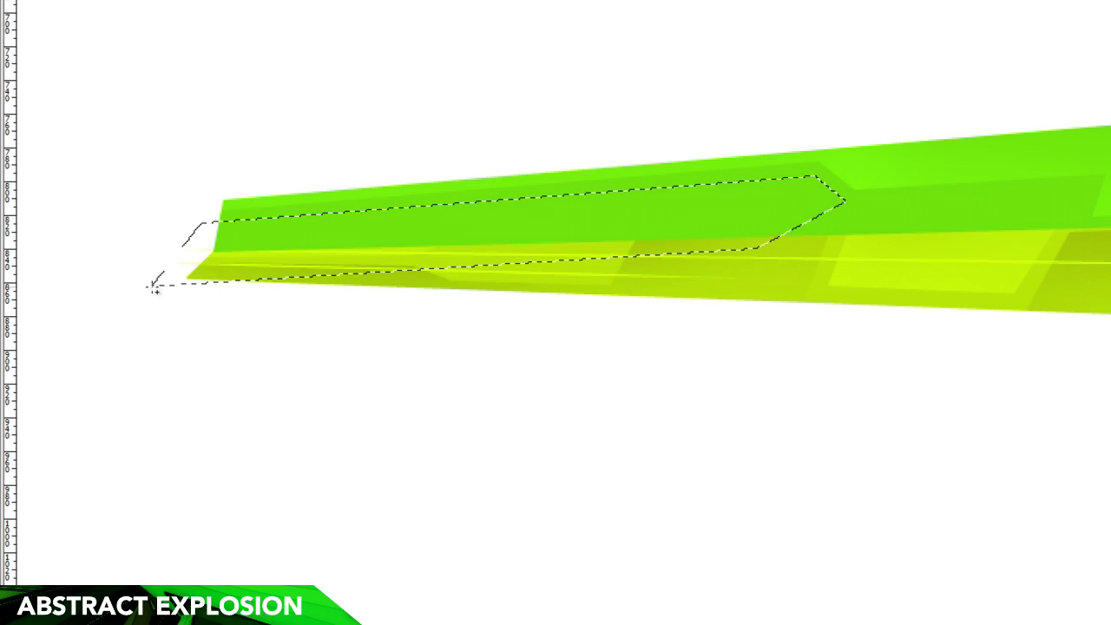
Darken the selected lower panels at both ends of the green shard with the Burn tool and deselect.
right_click(0, 54)
click(28, 70)
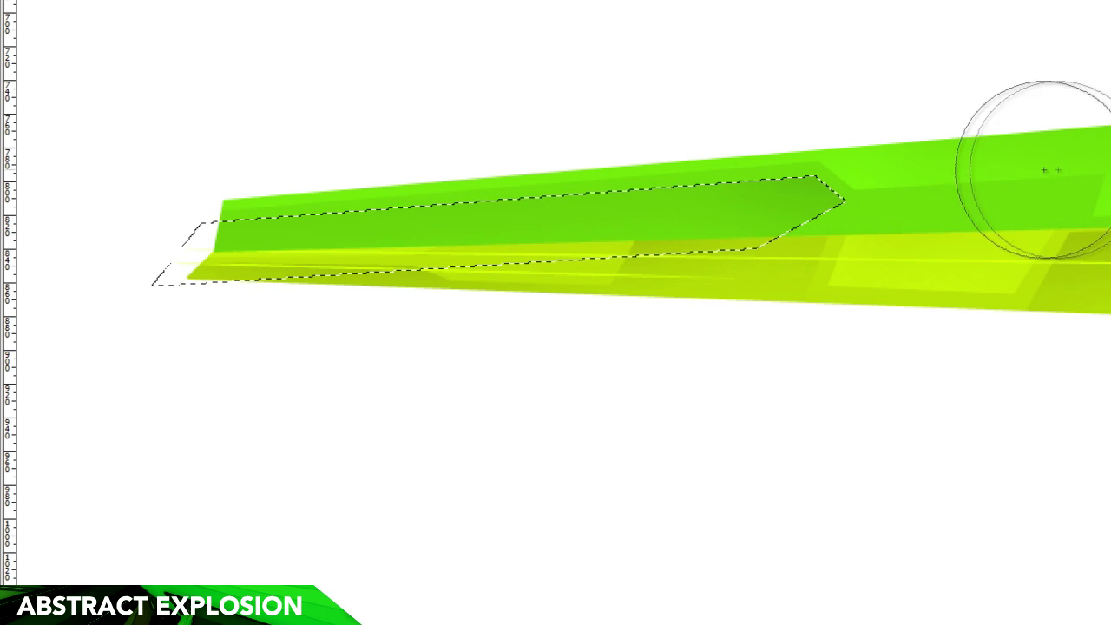
drag(1017, 174, 667, 163)
drag(1085, 113, 674, 141)
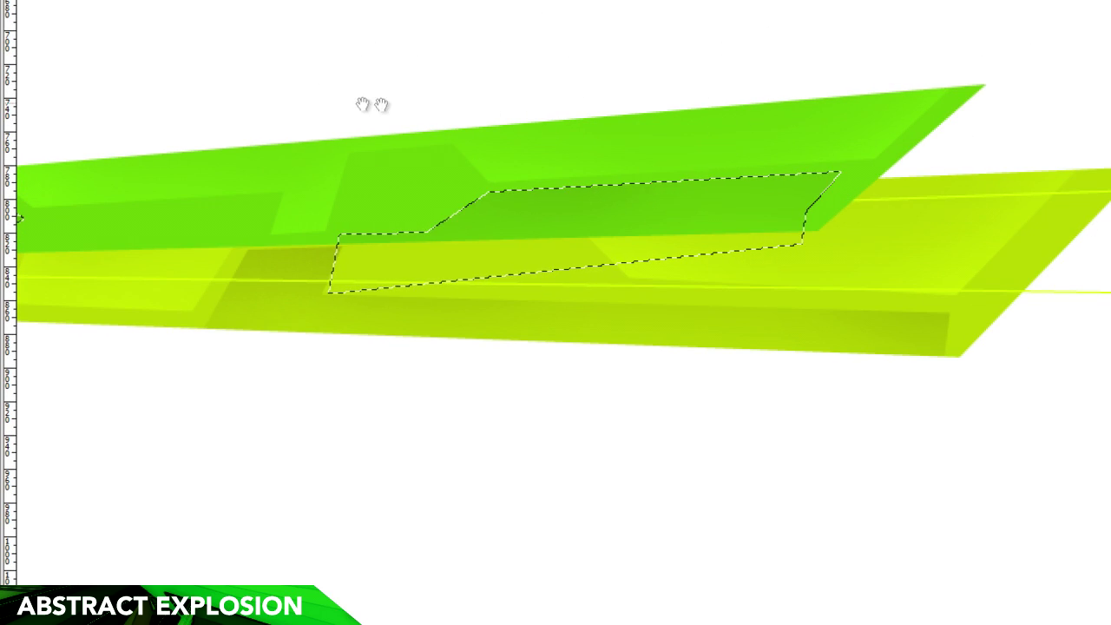
drag(382, 107, 684, 84)
key(ctrl+d)
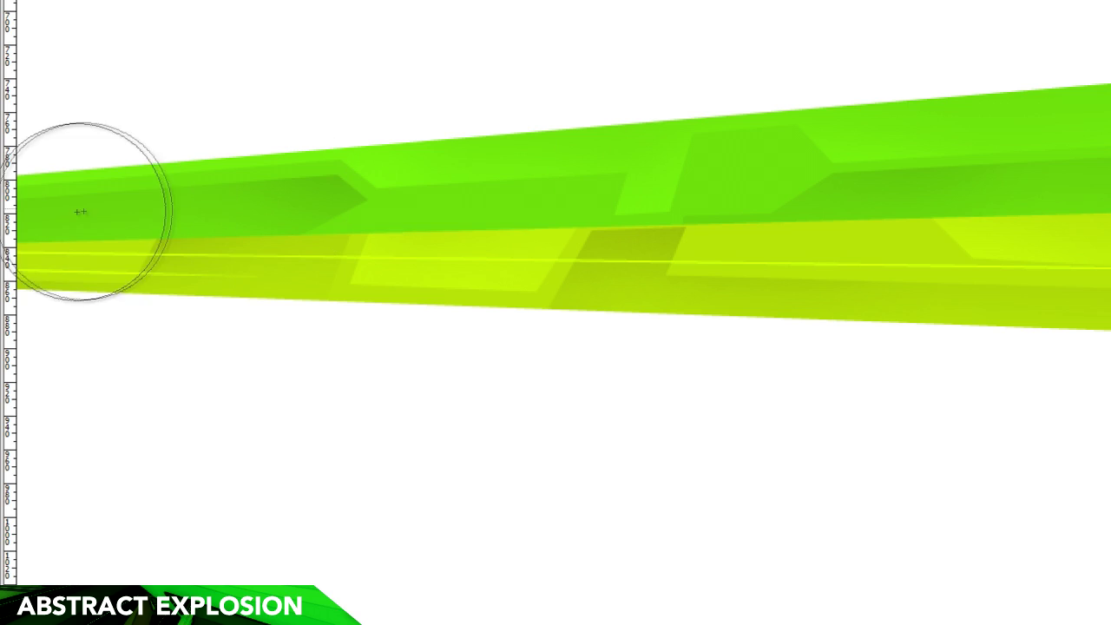
Set the foreground color to the bright green 7eff00, based on the green shard's hue.
alt+click(618, 169)
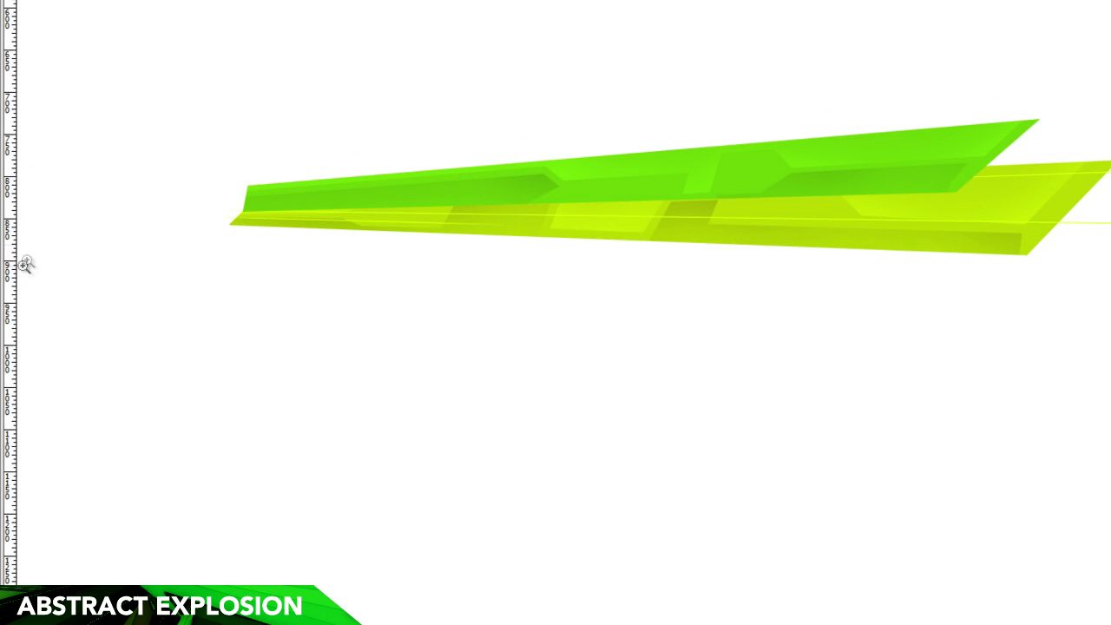
click(2, 365)
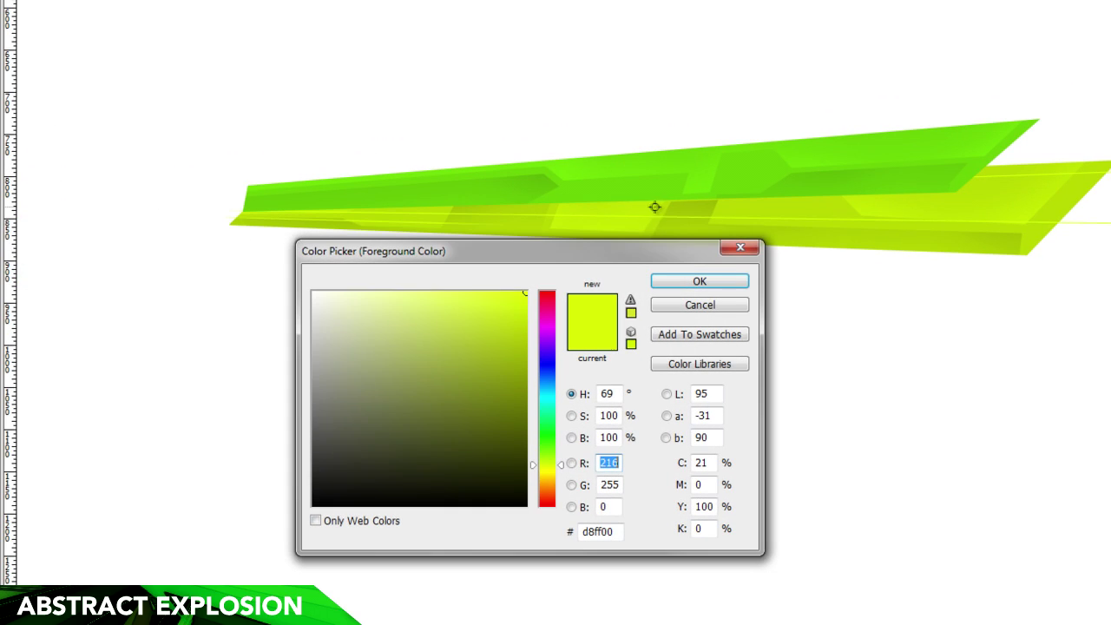
click(567, 180)
click(585, 209)
drag(521, 311, 526, 292)
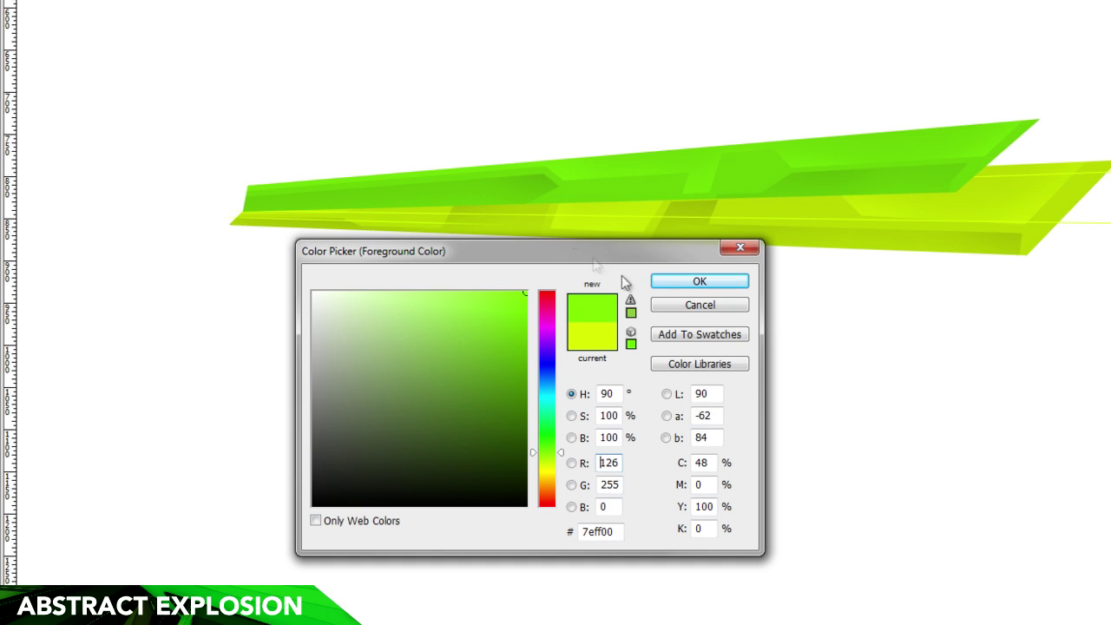
click(683, 281)
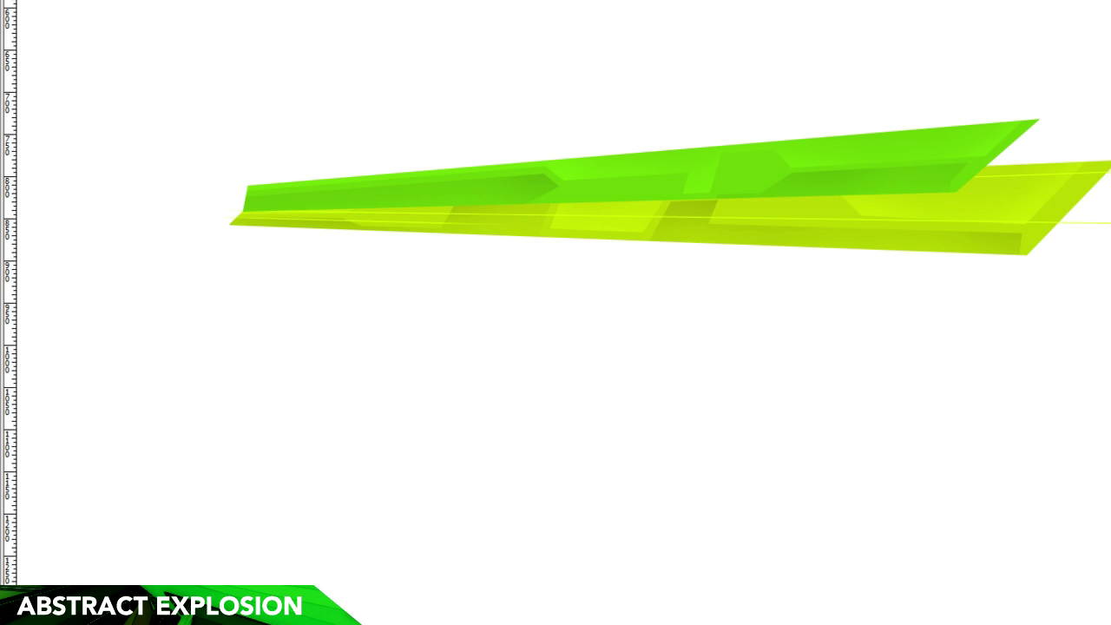
Draw three 1 px lines along the green shard: two running past its wide end and a short one near its narrow end.
drag(237, 191, 1083, 121)
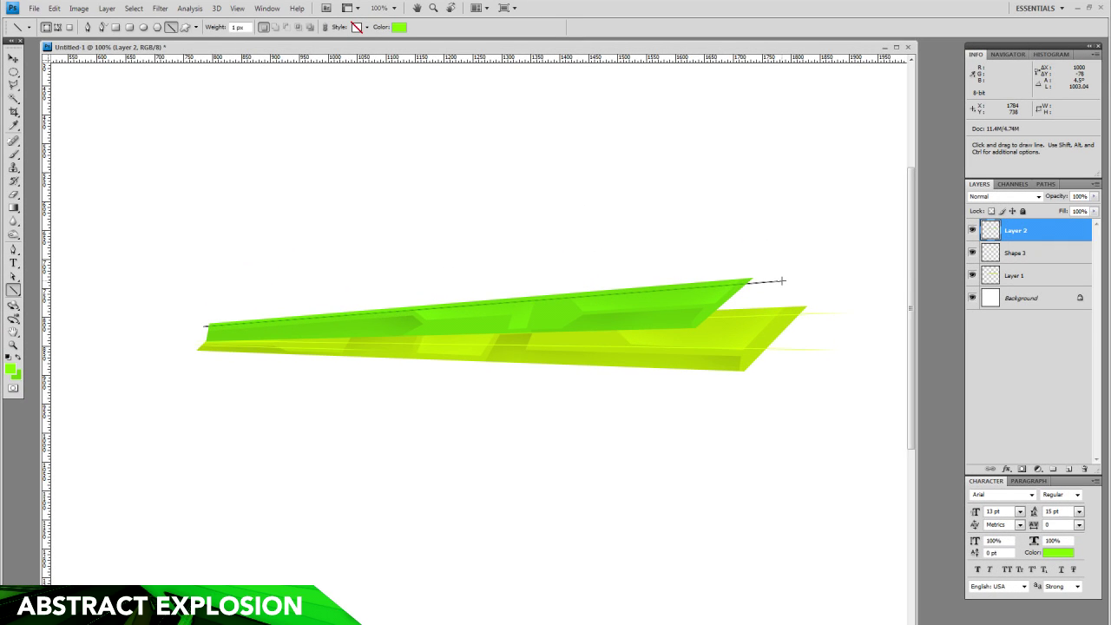
drag(781, 281, 782, 280)
drag(201, 334, 865, 292)
drag(212, 335, 307, 329)
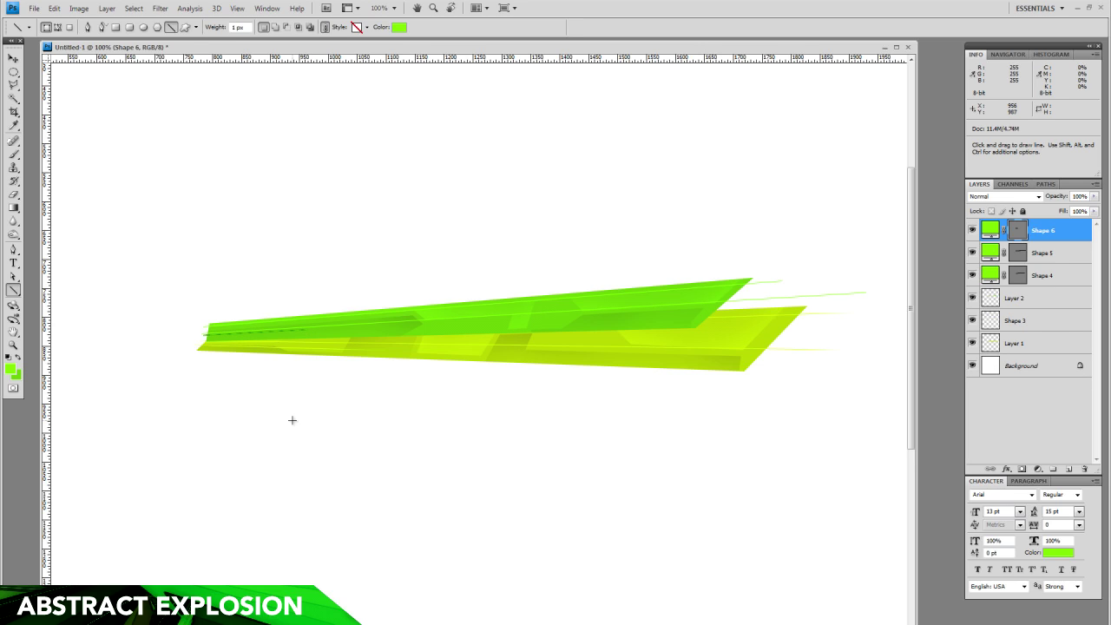
Merge the three green line layers into one and soften the protruding line ends with the Eraser.
shift+click(1050, 276)
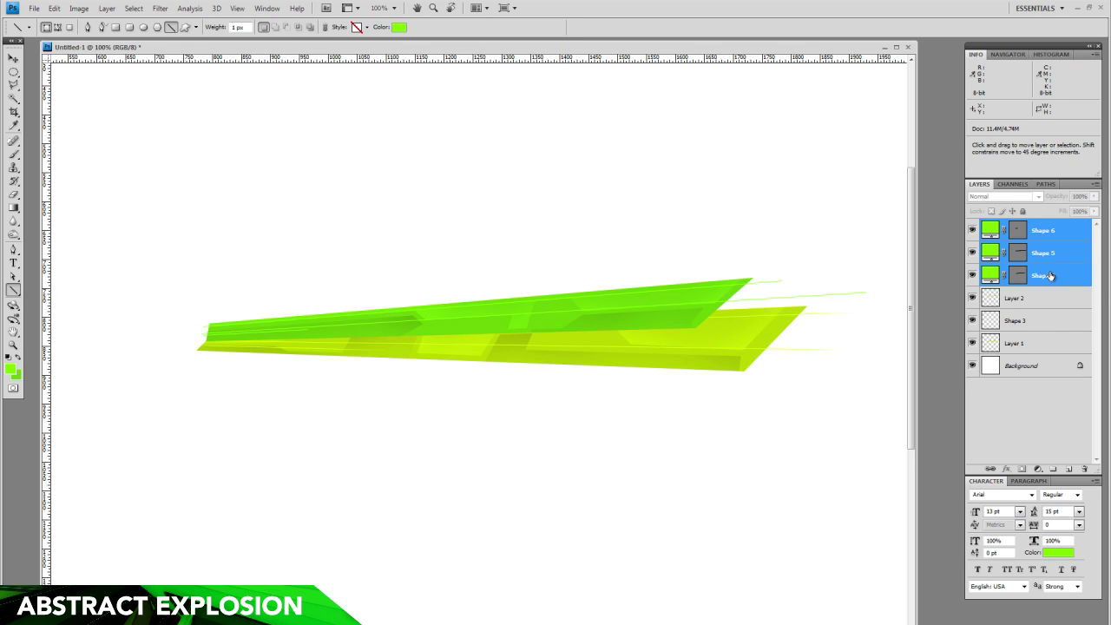
key(ctrl+e)
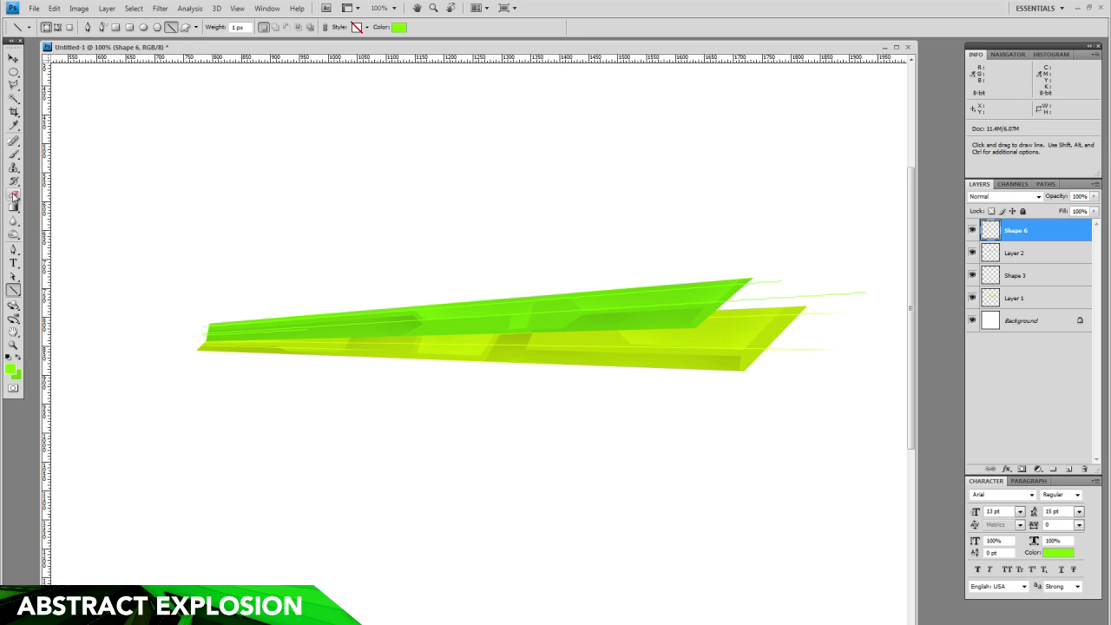
click(14, 195)
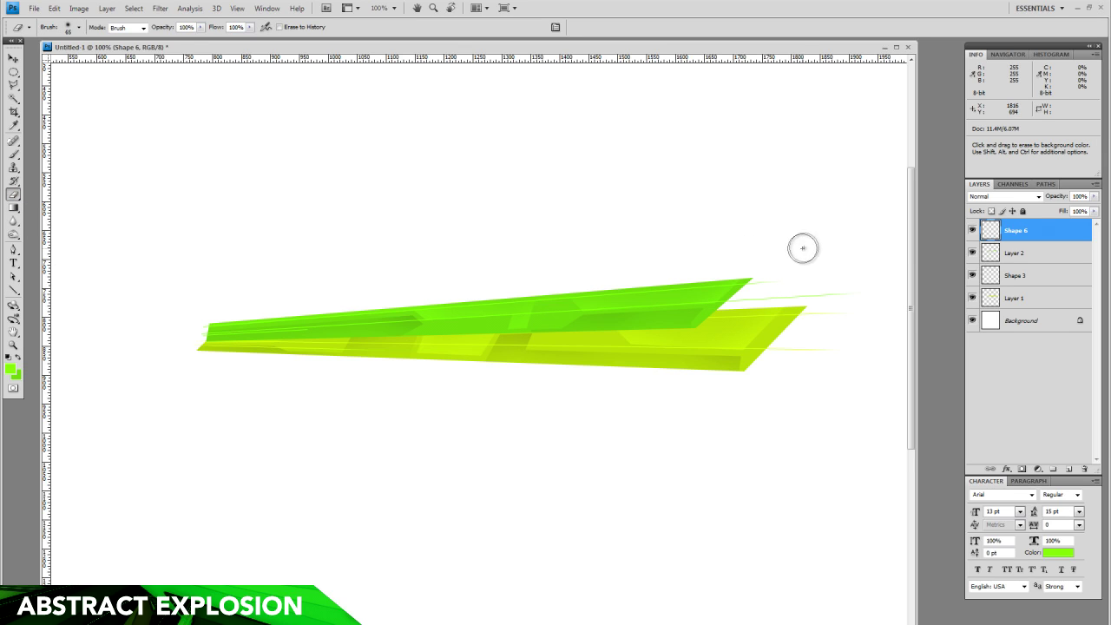
Group all the shard and line layers above the background and duplicate the group.
click(14, 59)
drag(734, 501, 706, 463)
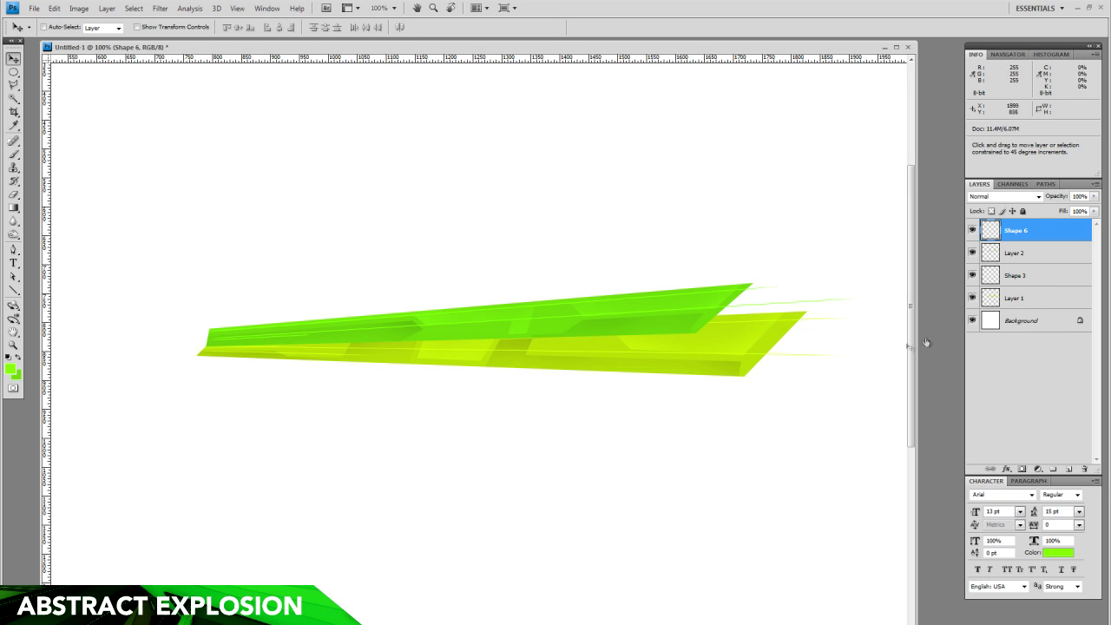
shift+click(1028, 300)
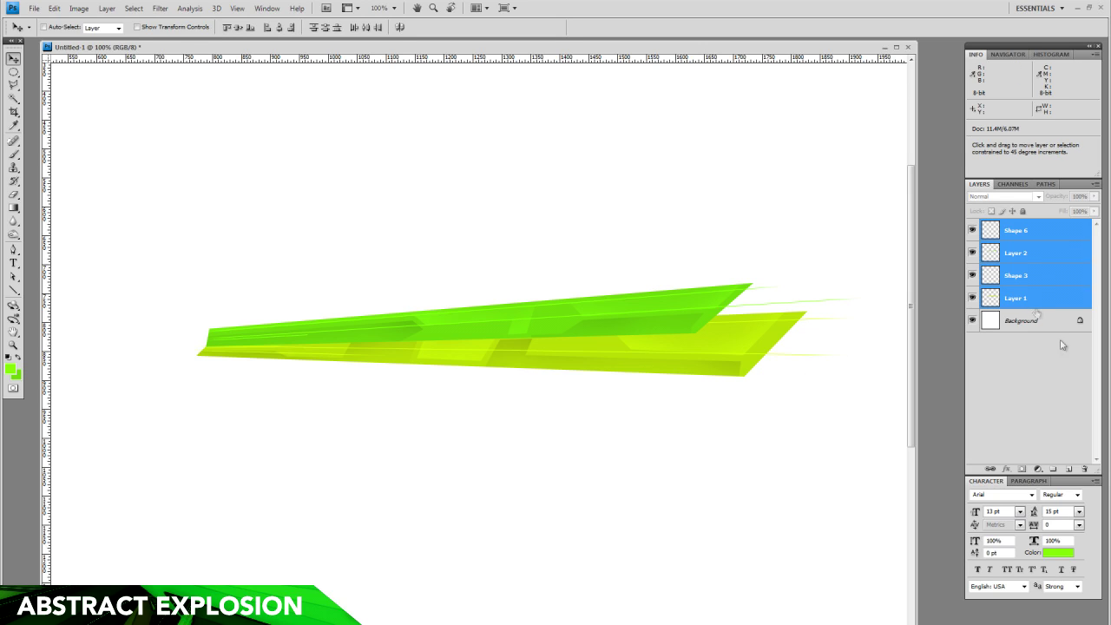
shift+click(1055, 470)
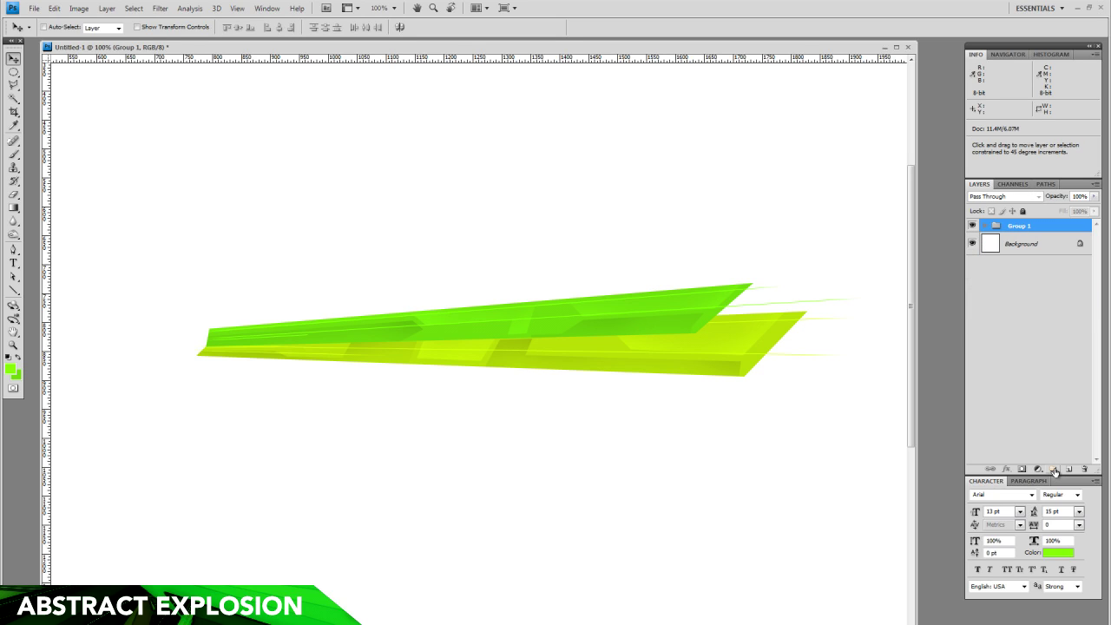
drag(1031, 226, 1068, 469)
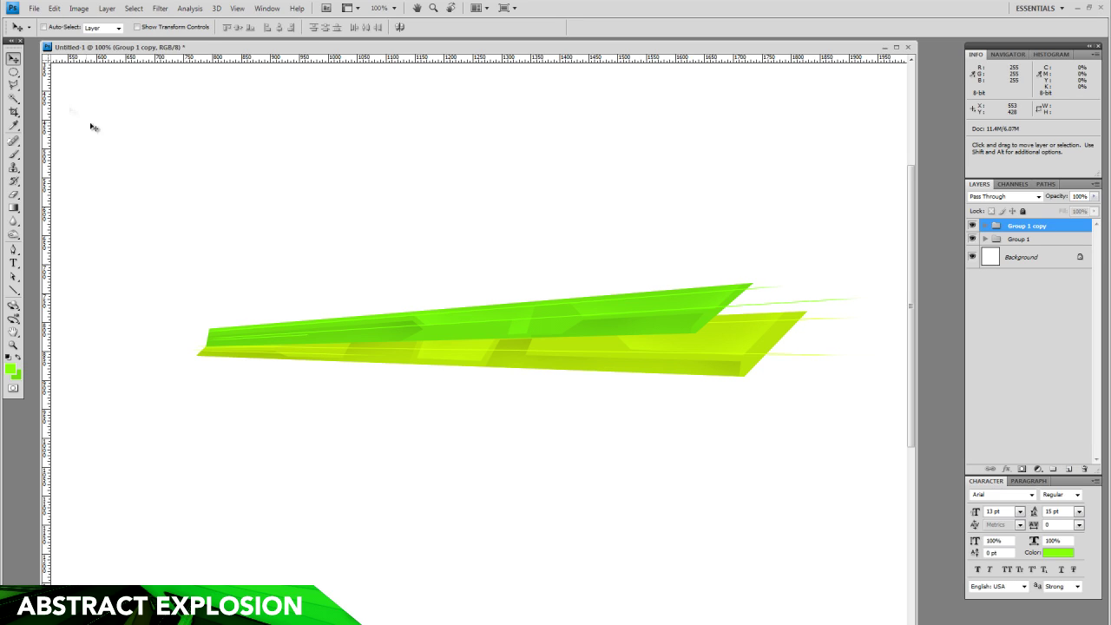
Scale the duplicated group to about 81%, rotate it clockwise and place it below the original with the narrow ends meeting.
key(ctrl+t)
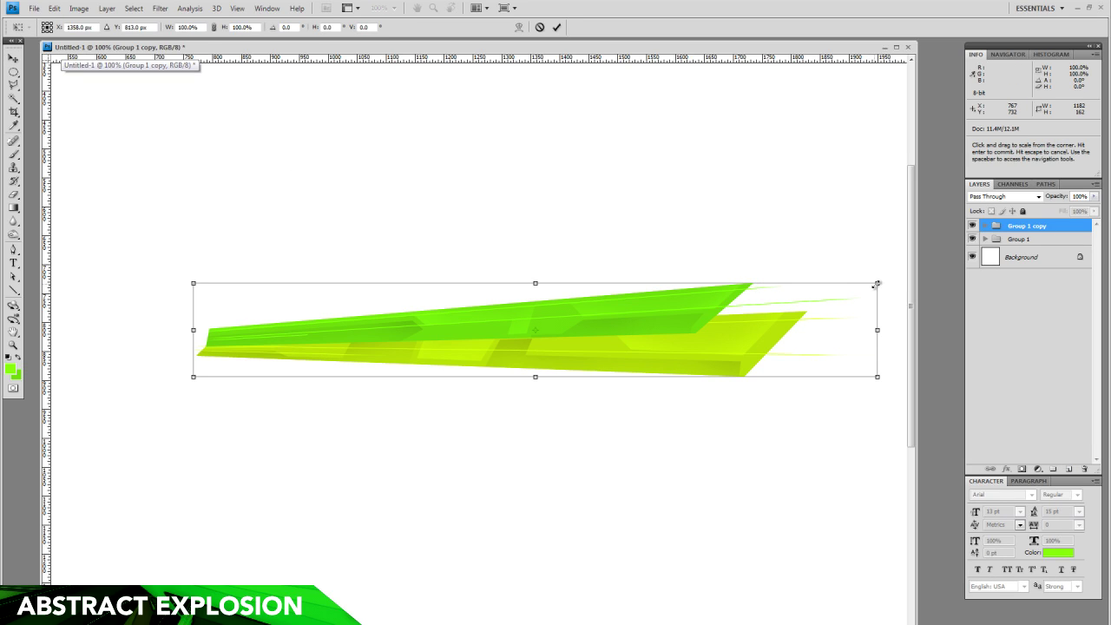
drag(878, 283, 857, 288)
drag(765, 290, 747, 292)
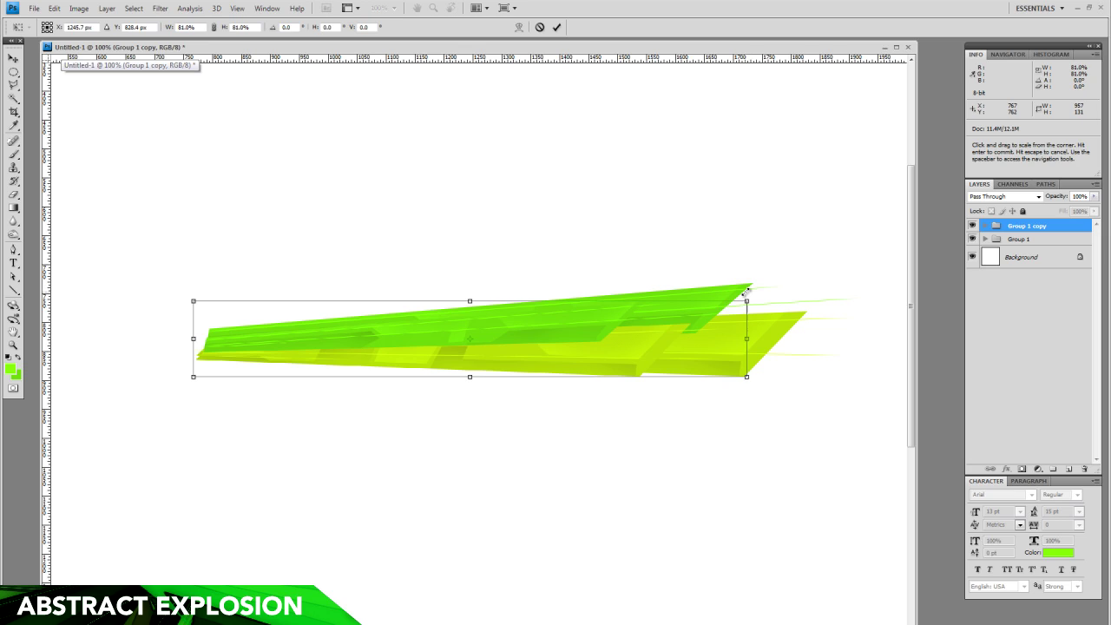
drag(714, 256, 718, 276)
drag(582, 348, 578, 386)
drag(625, 299, 631, 310)
drag(578, 383, 579, 388)
key(Return)
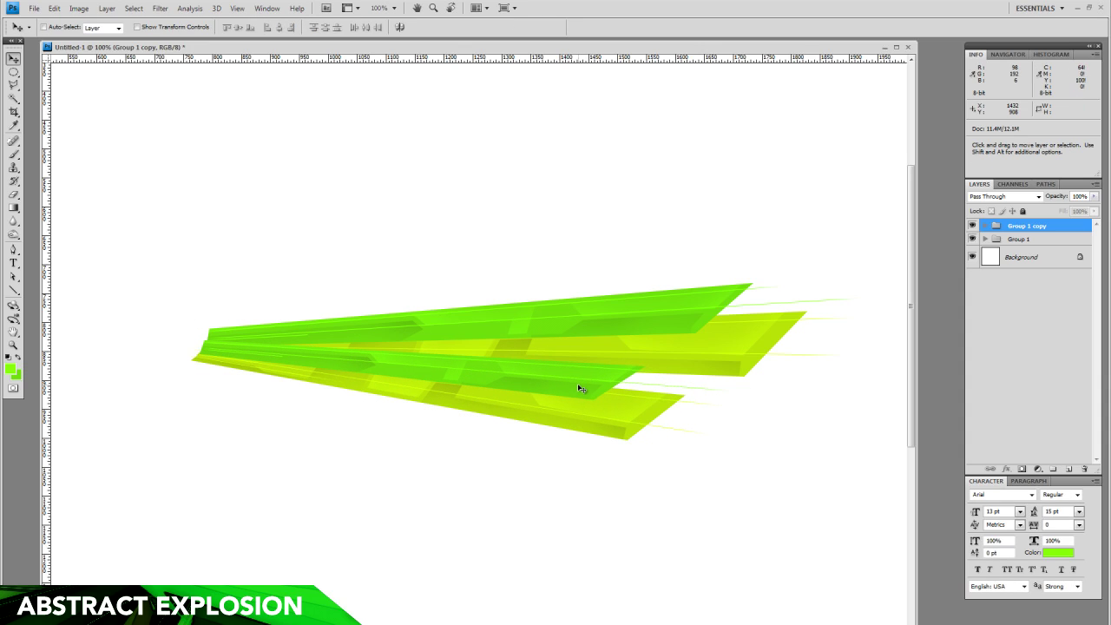
Move the copied green shard and its lines slightly up and left inside the duplicated group.
click(985, 226)
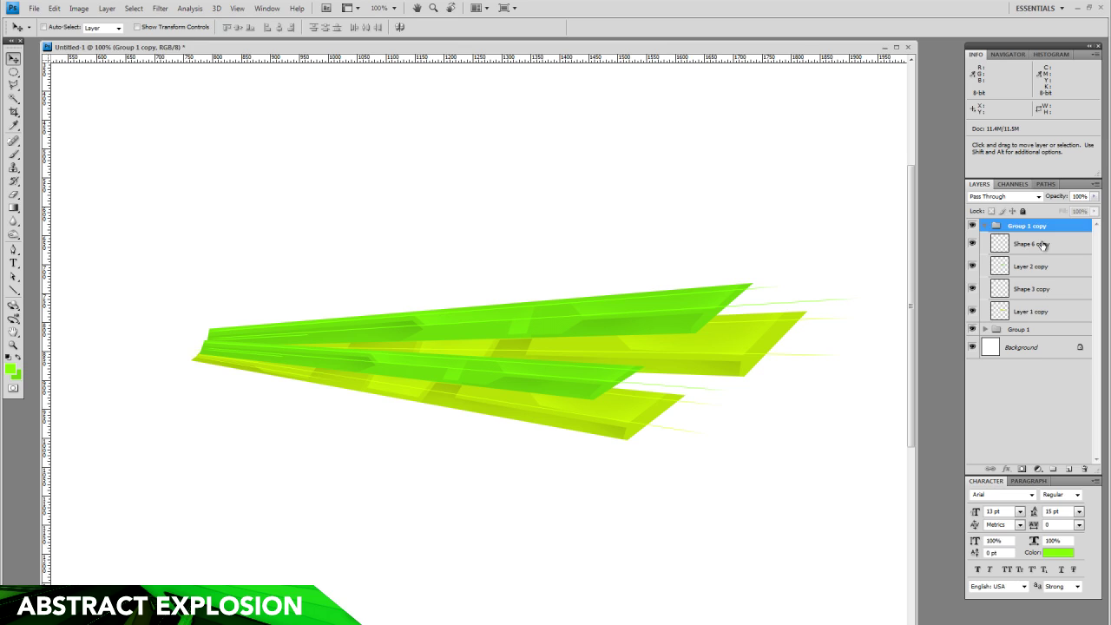
click(1033, 244)
shift+click(1037, 267)
key(ctrl+t)
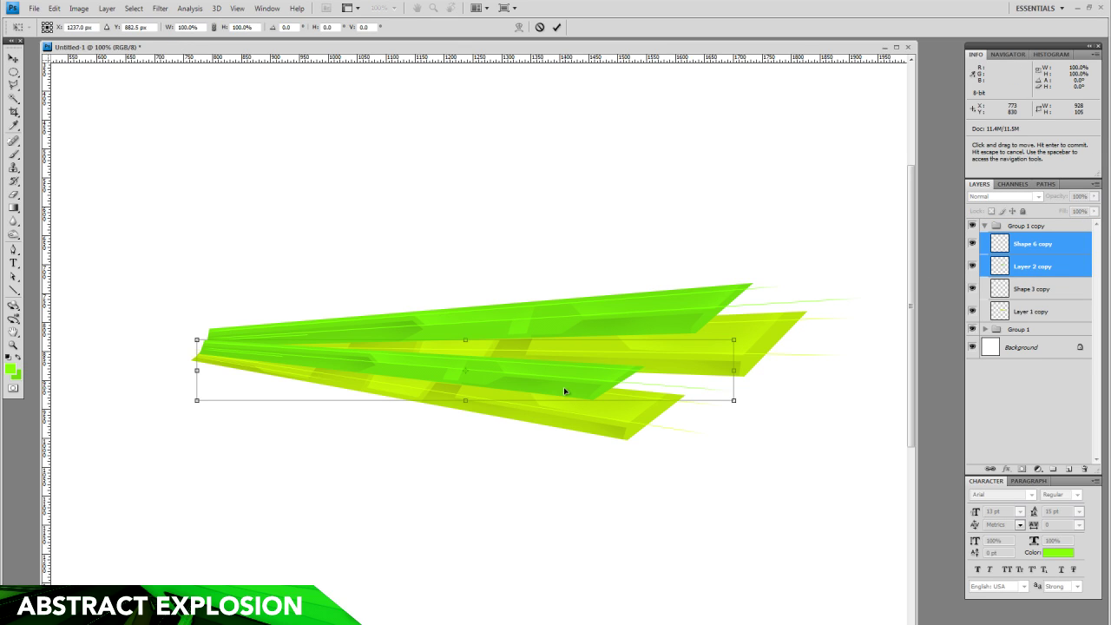
drag(566, 387, 562, 384)
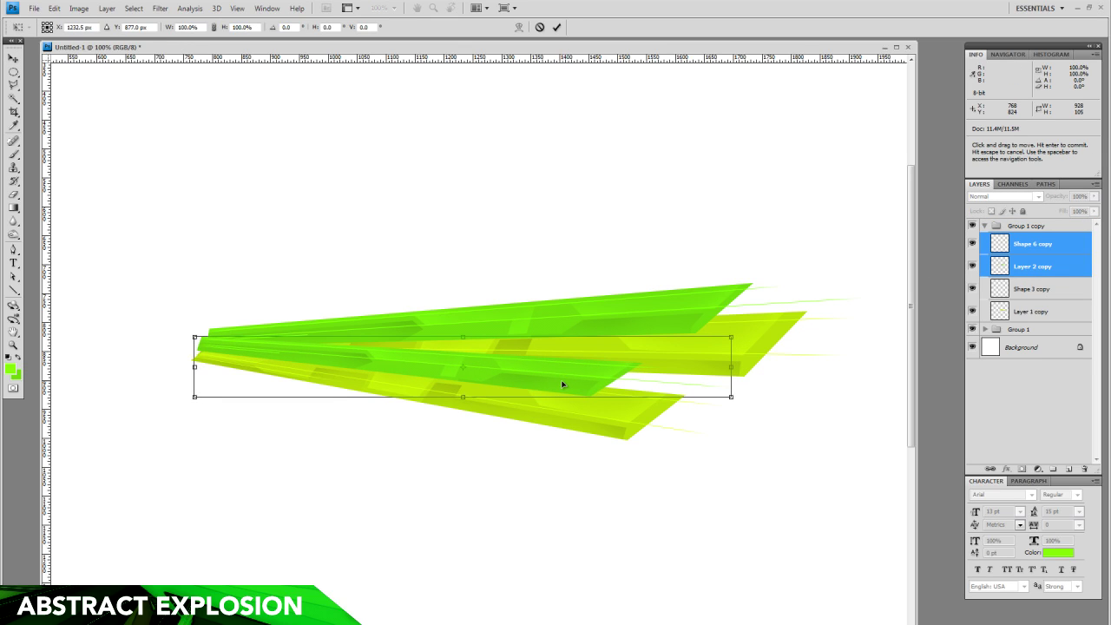
key(Return)
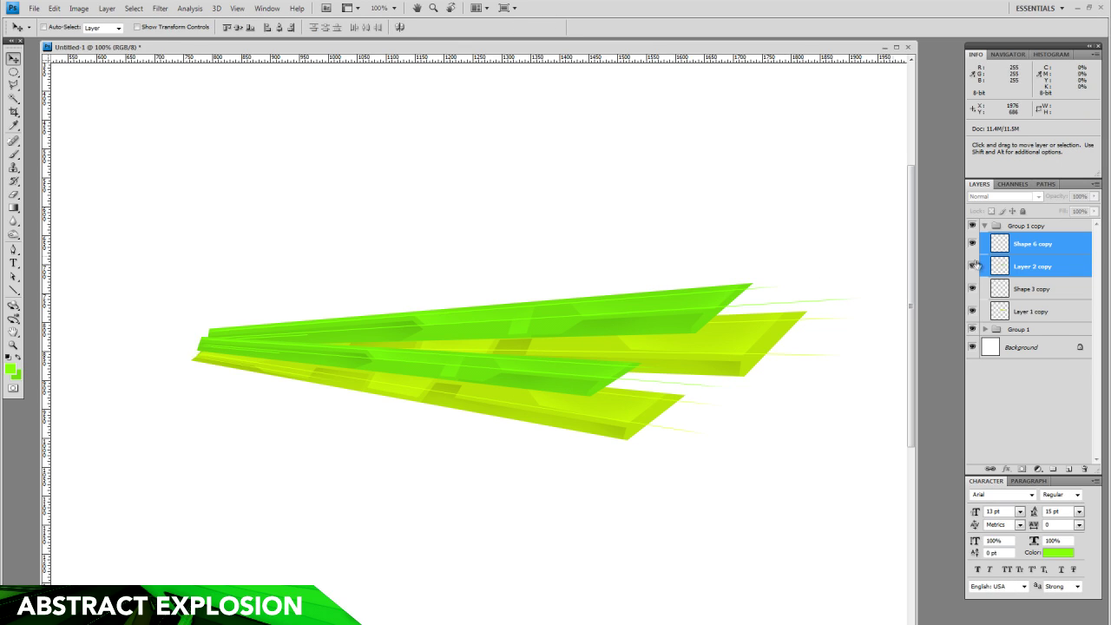
Enlarge the copied lime shard and its lines to about 109% and realign their narrow end with the other shards.
click(1040, 295)
shift+click(1040, 311)
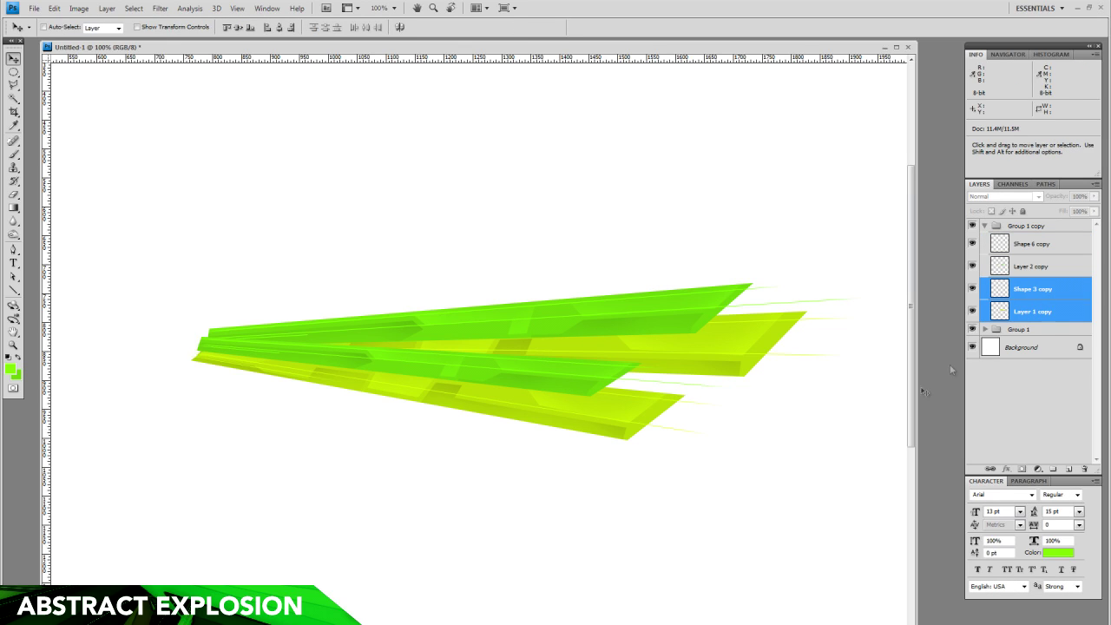
key(ctrl+t)
drag(736, 441, 803, 453)
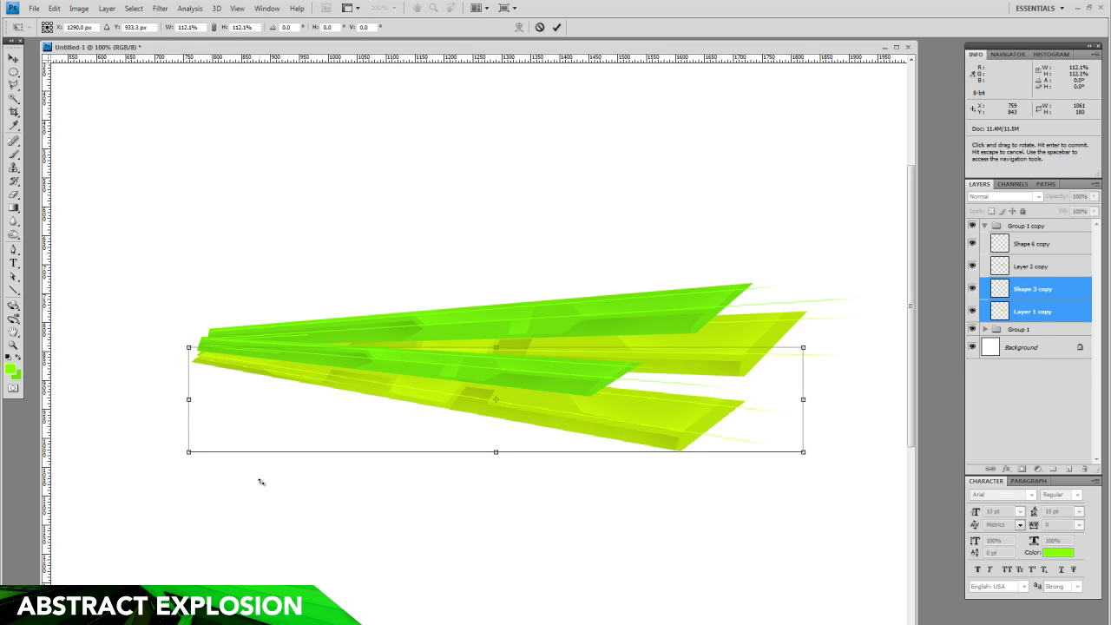
drag(189, 452, 206, 447)
drag(341, 391, 329, 387)
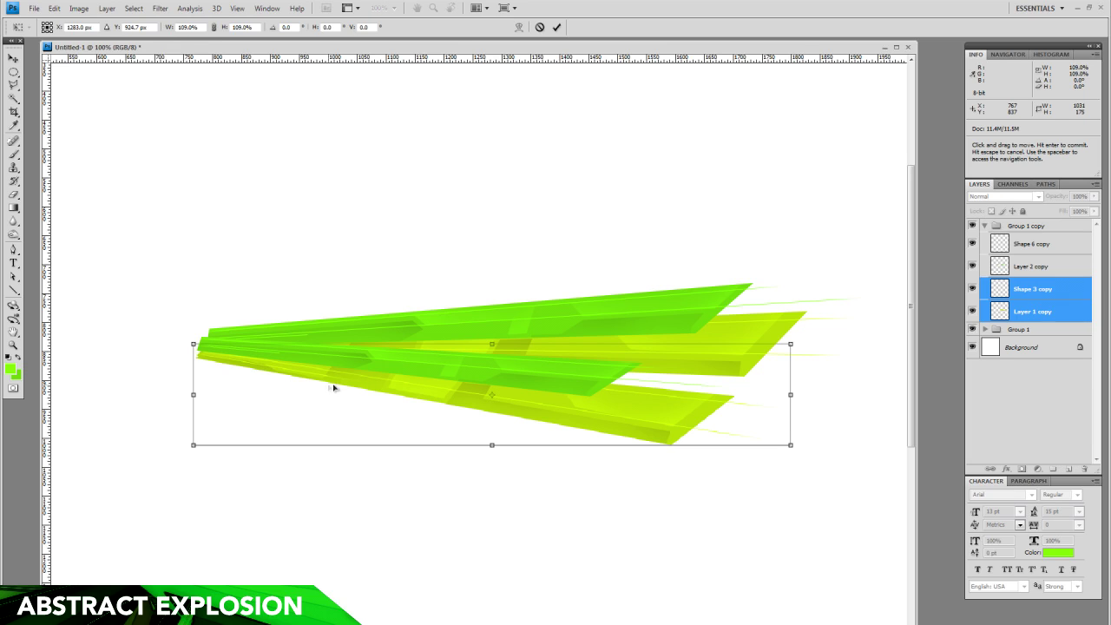
key(Return)
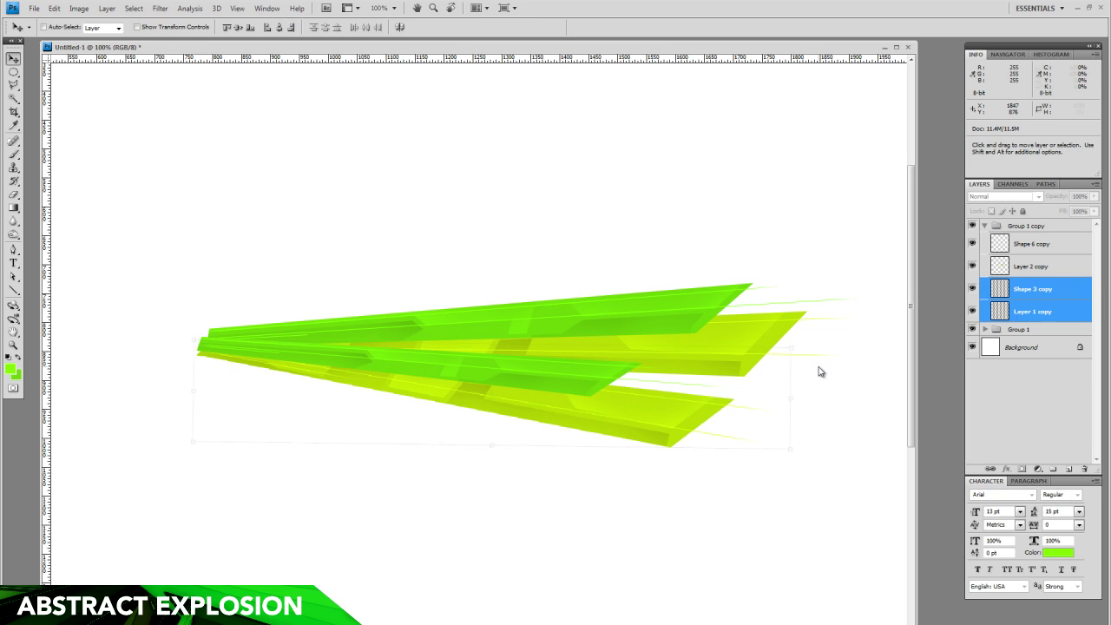
Nudge the copied lime shard and its lines slightly downward.
key(Down)
key(Down)
key(Down)
key(Down)
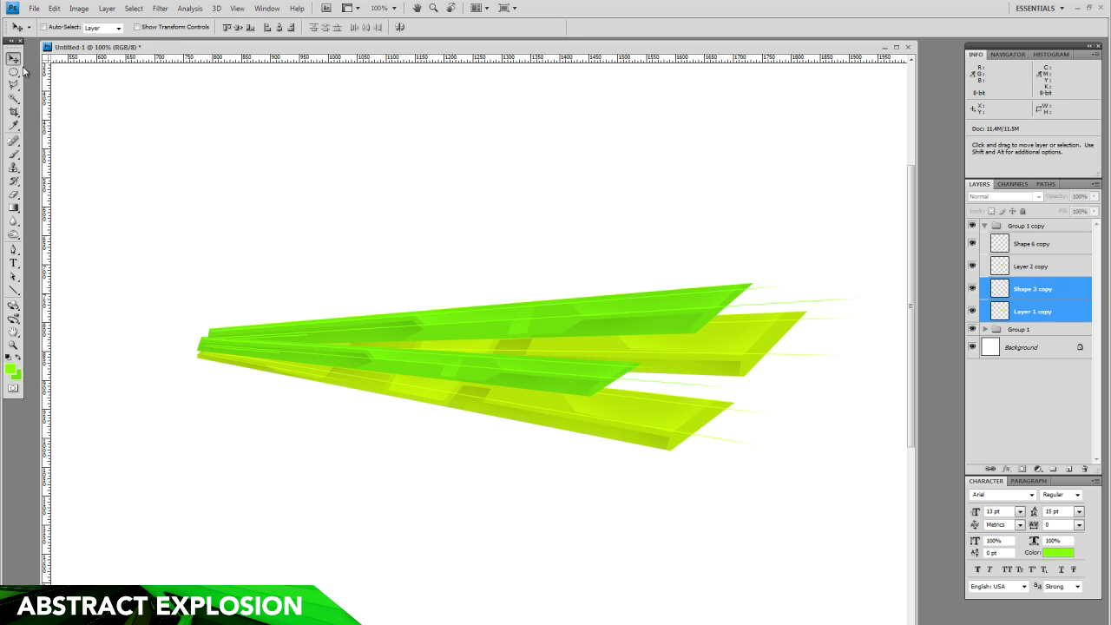
Turn on Auto-Select for layers, pick the copied green shard and adjust its Hue to +21 and Saturation to -18.
click(43, 27)
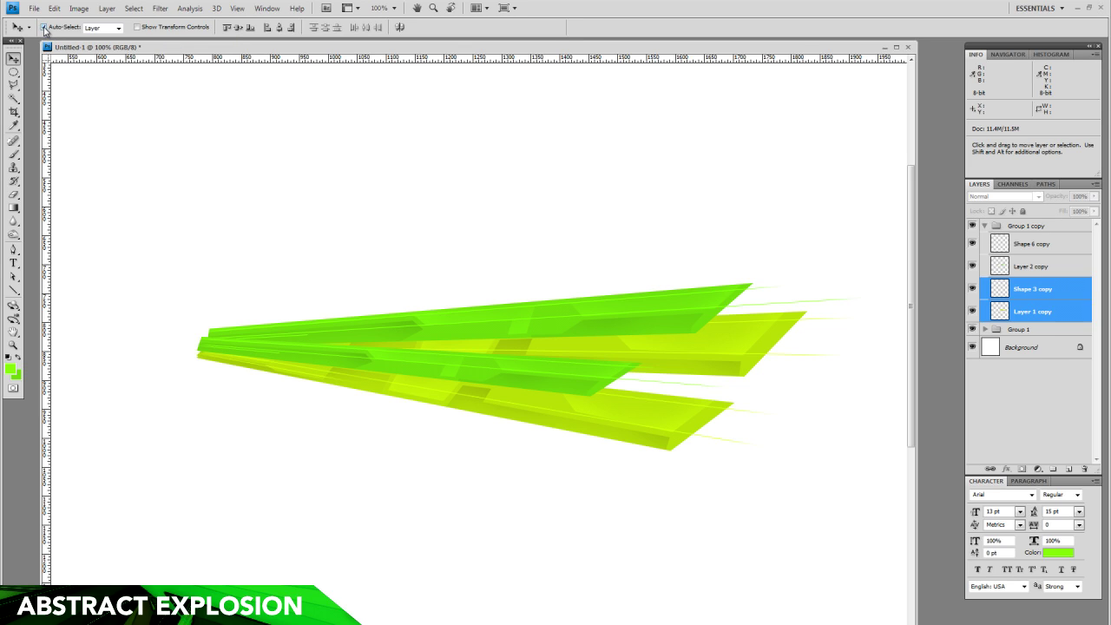
click(564, 390)
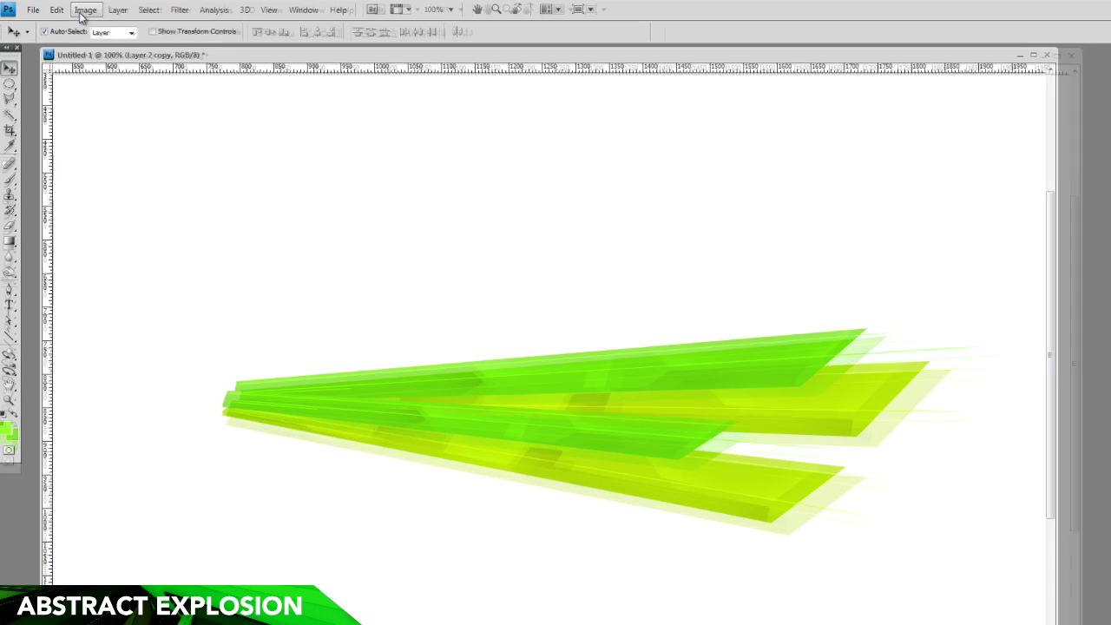
click(78, 7)
mouse_move(125, 60)
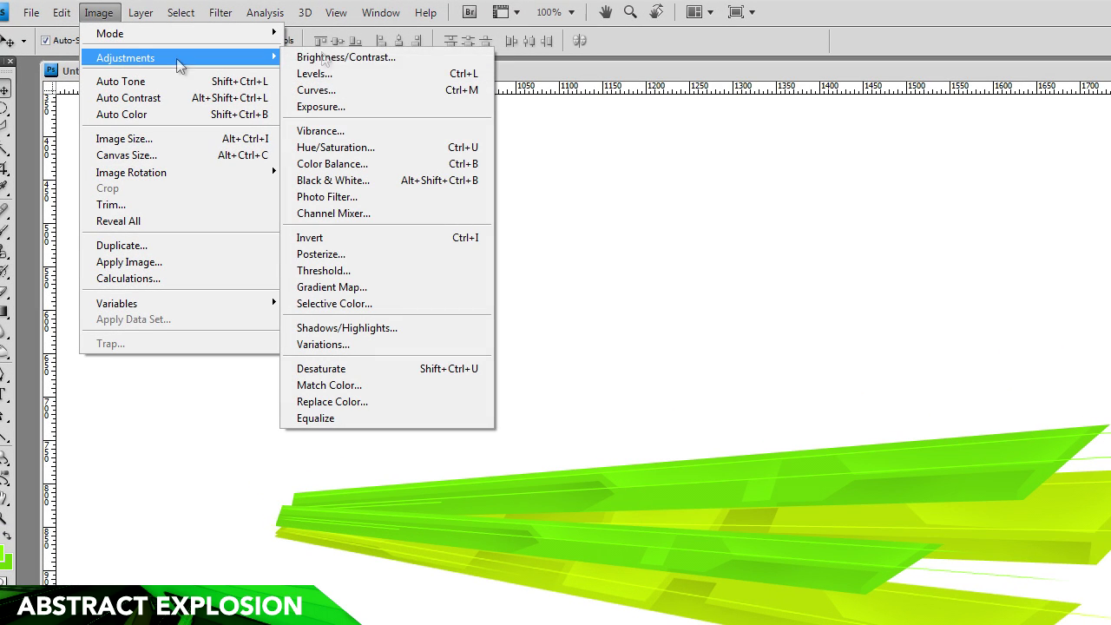
click(387, 148)
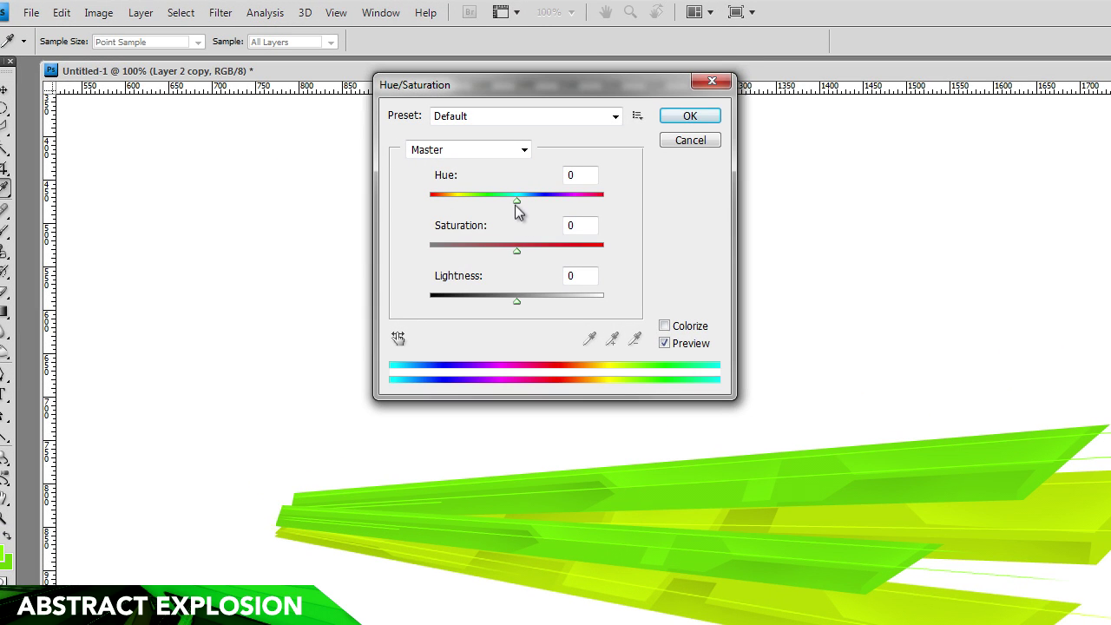
mouse_move(516, 199)
mouse_down()
mouse_move(526, 202)
mouse_move(516, 203)
mouse_up()
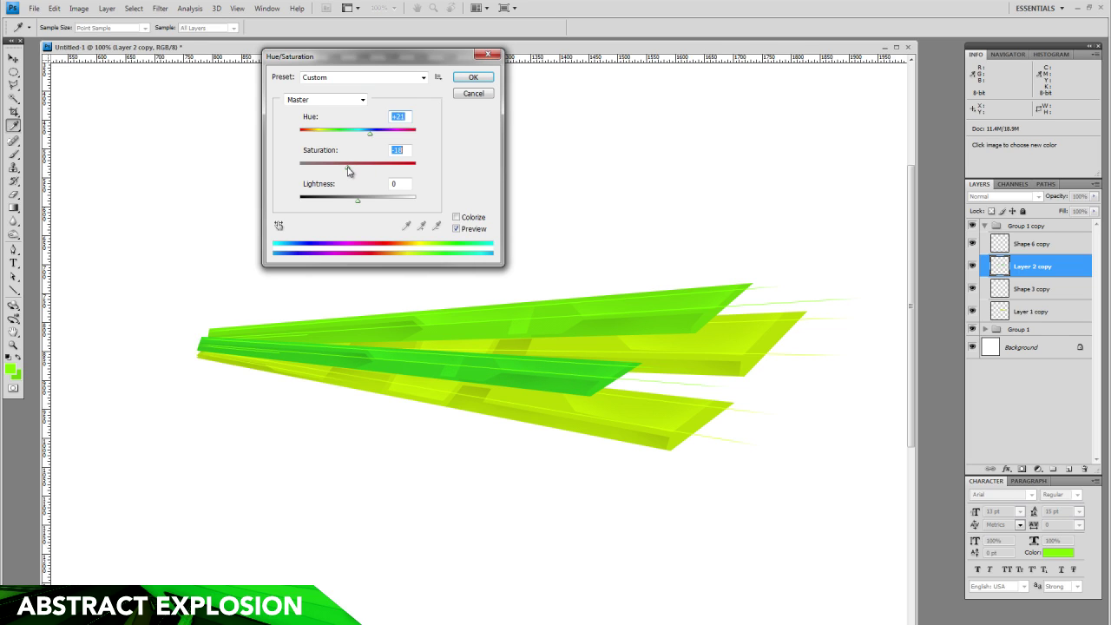
drag(348, 167, 348, 168)
click(471, 76)
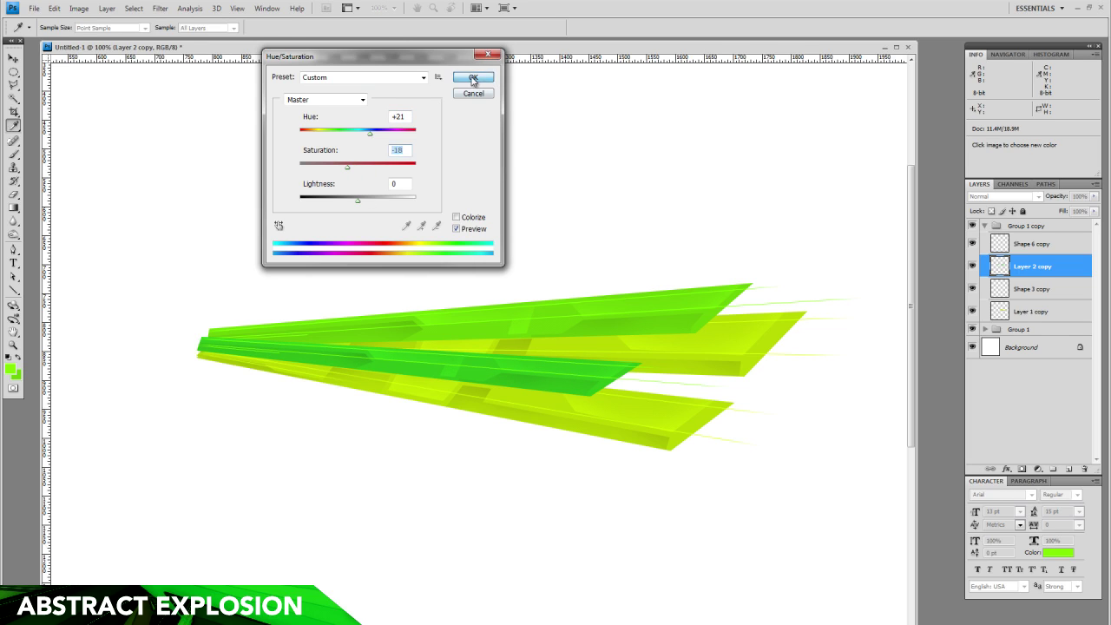
key(v)
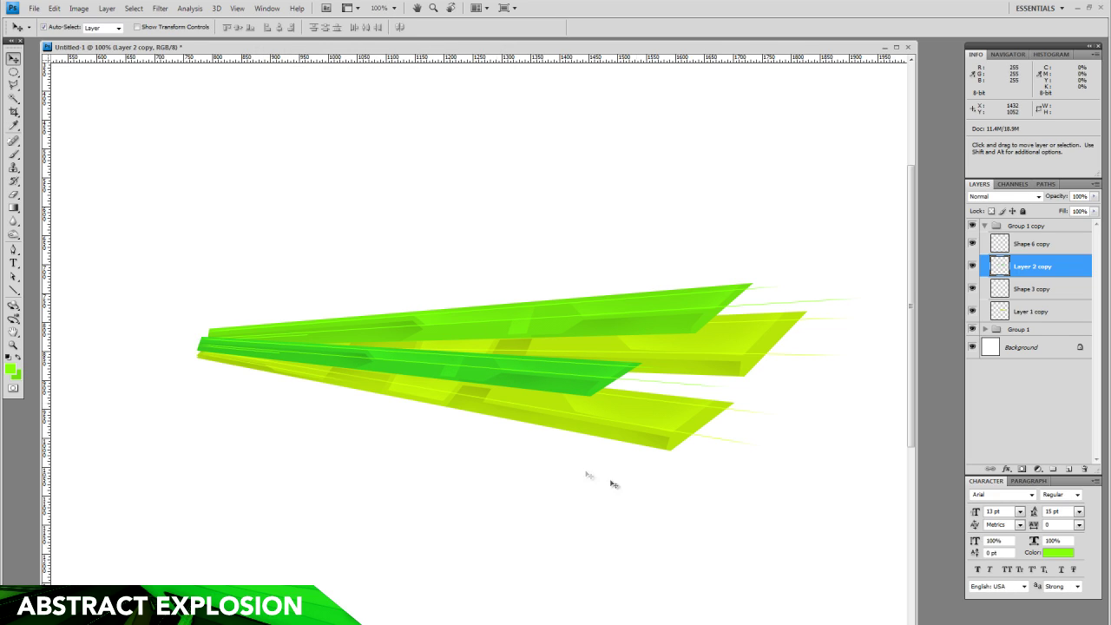
Adjust the copied lime shard to Hue -6, Saturation +13 and Lightness +16.
click(653, 418)
click(79, 8)
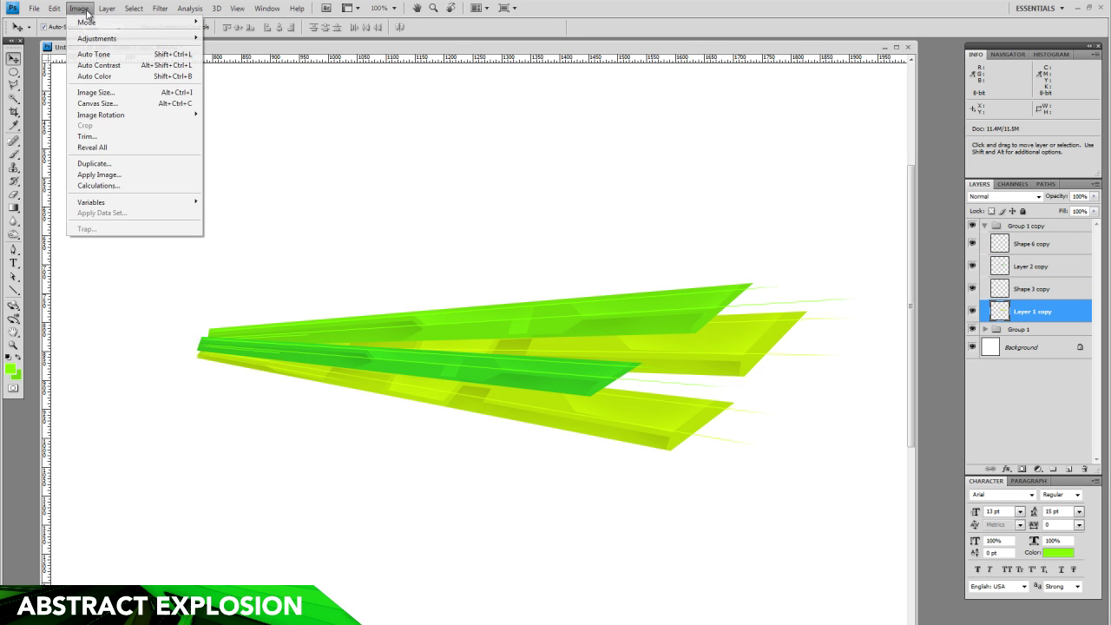
mouse_move(96, 41)
click(252, 98)
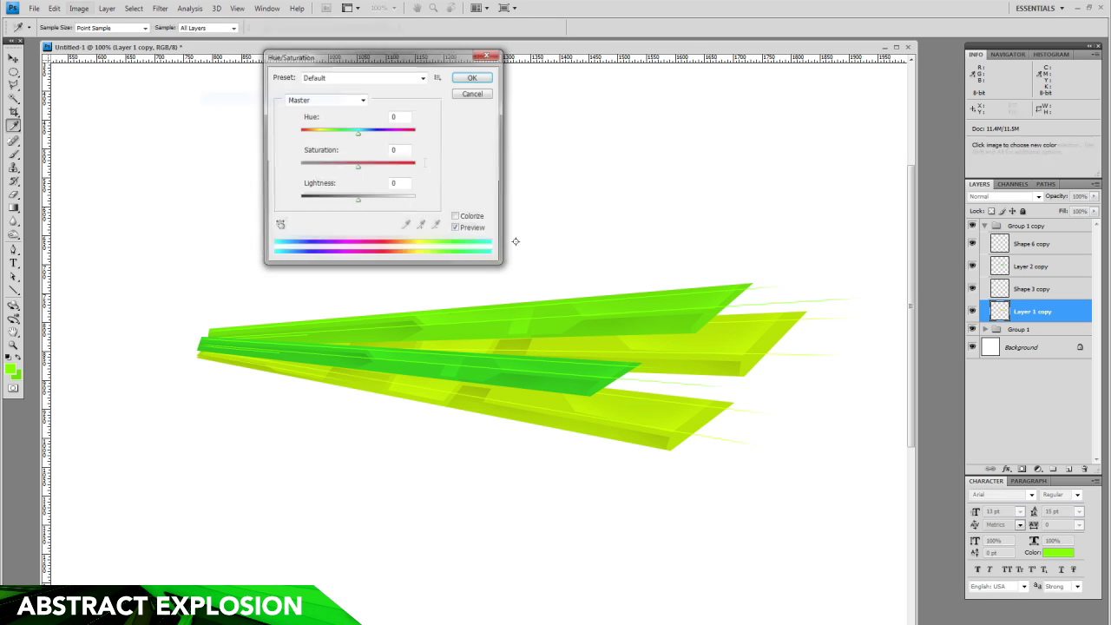
drag(355, 133, 354, 133)
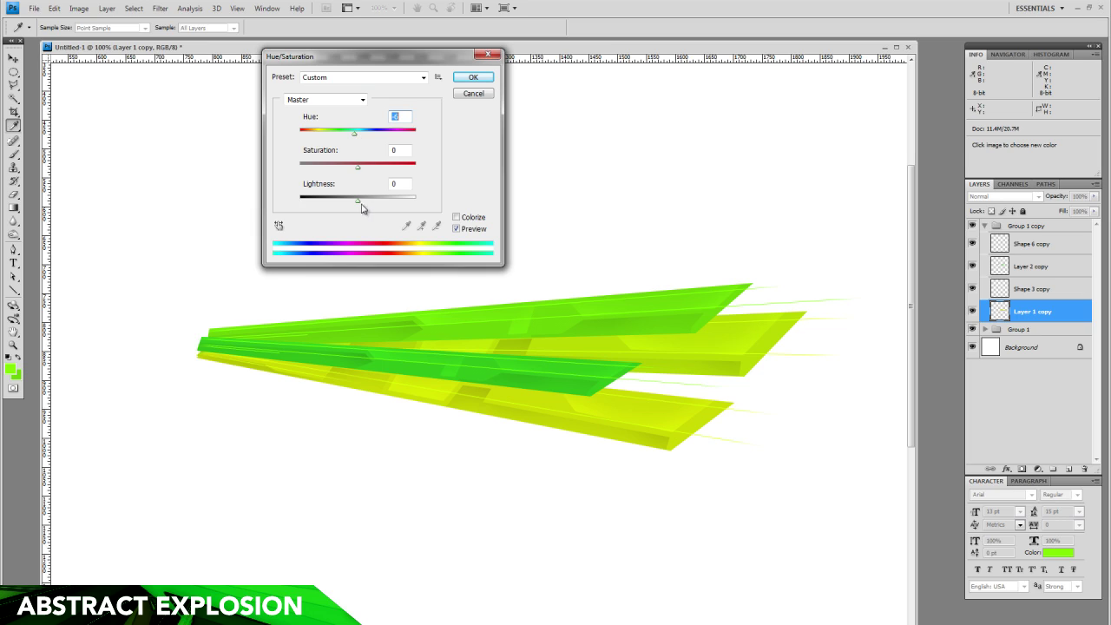
drag(362, 205, 366, 173)
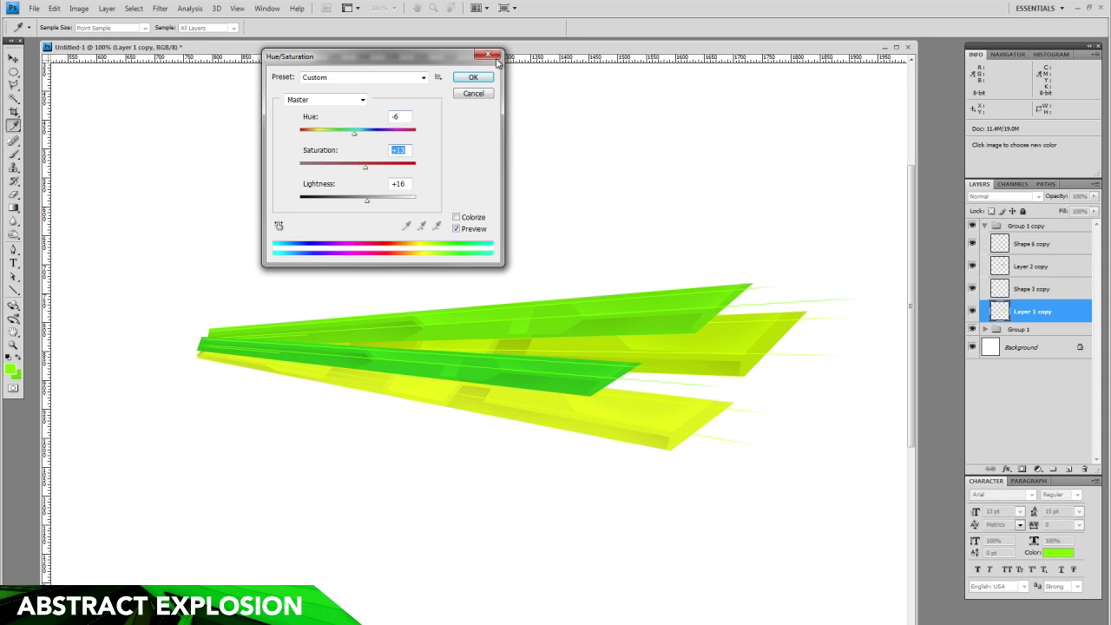
click(473, 76)
Collapse Group 1 copy and combine it with Group 1 in a new parent group.
key(v)
key(space)
drag(476, 354, 502, 295)
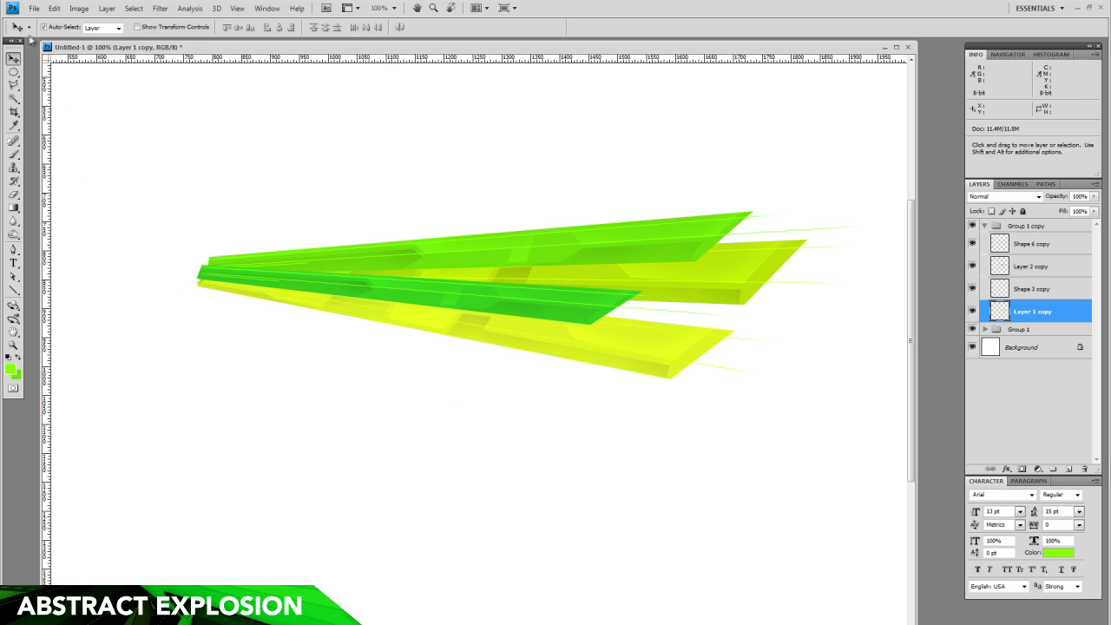
click(984, 227)
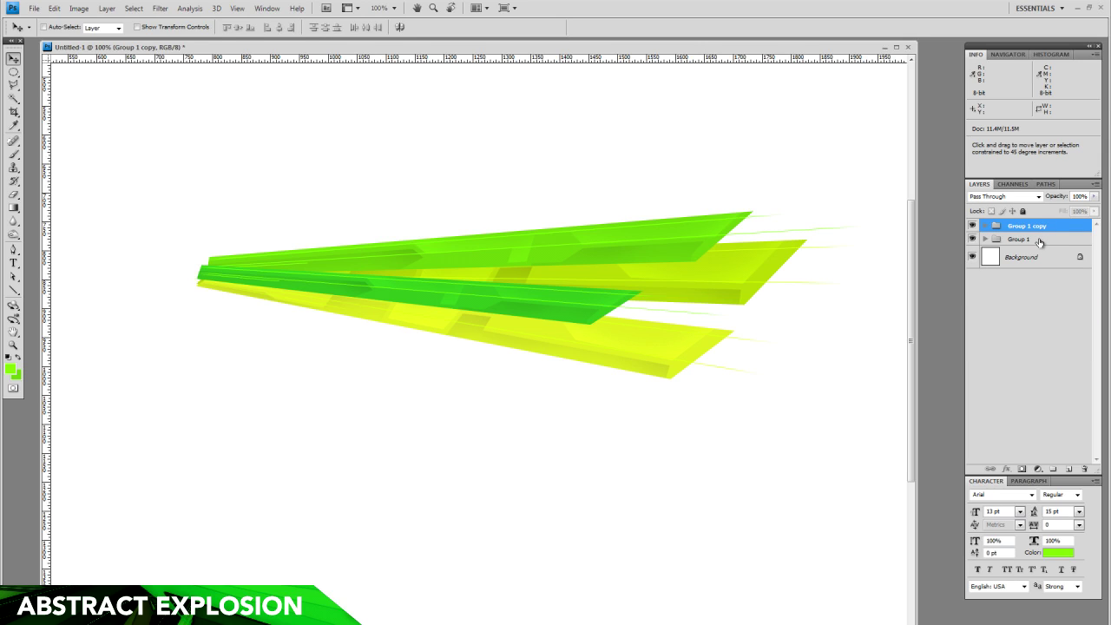
shift+click(1040, 240)
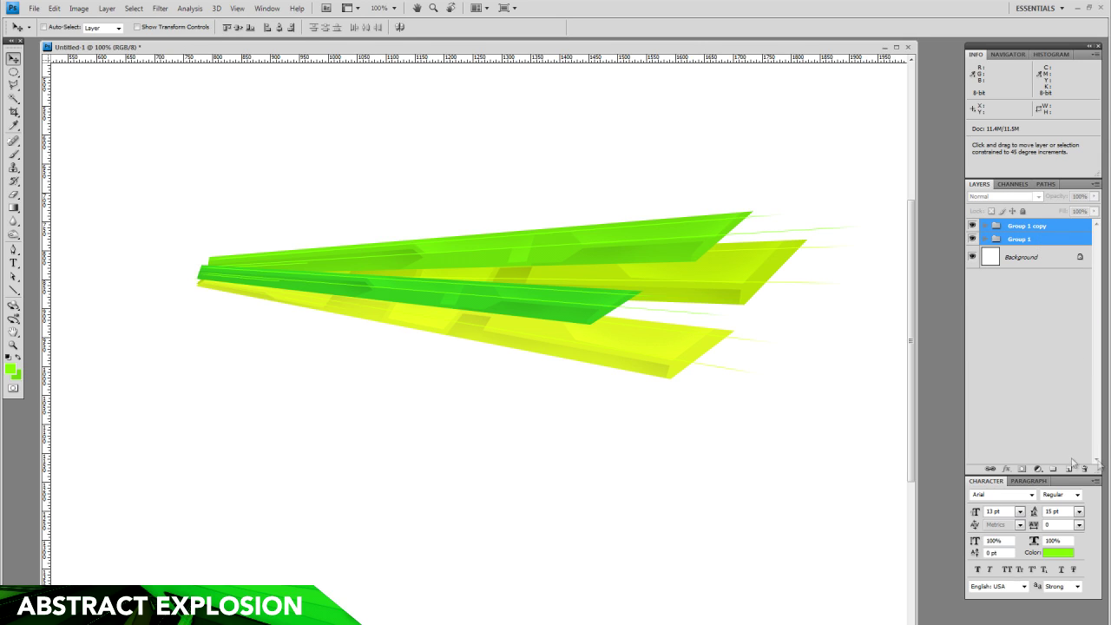
drag(1052, 471, 1052, 471)
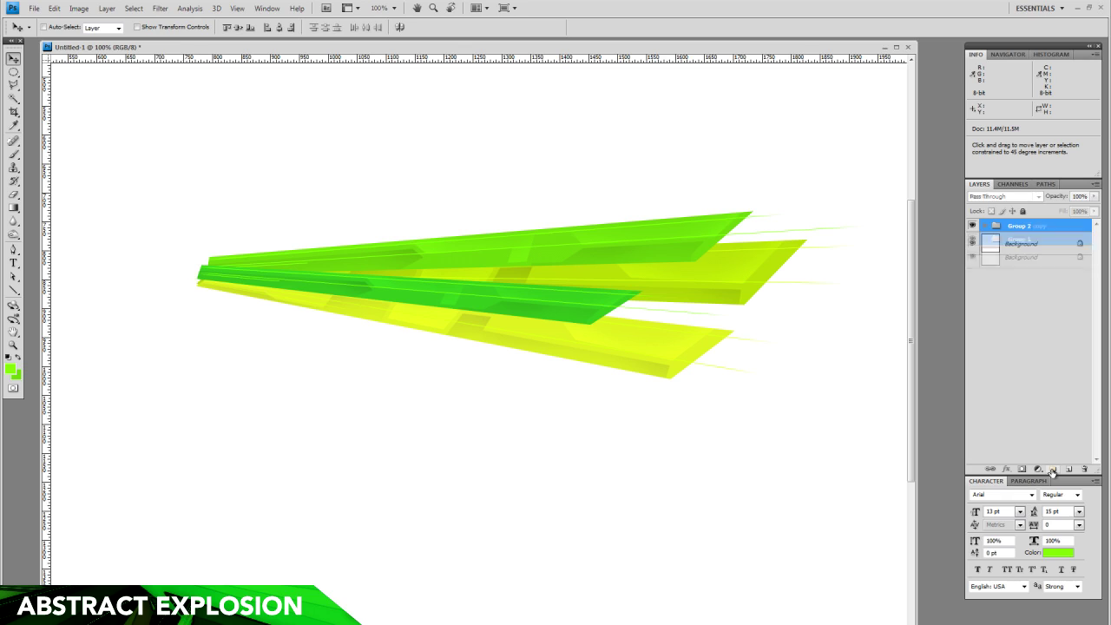
Duplicate Group 2, scale the copy down and rotate it upward so it fans out above the original shards.
click(13, 345)
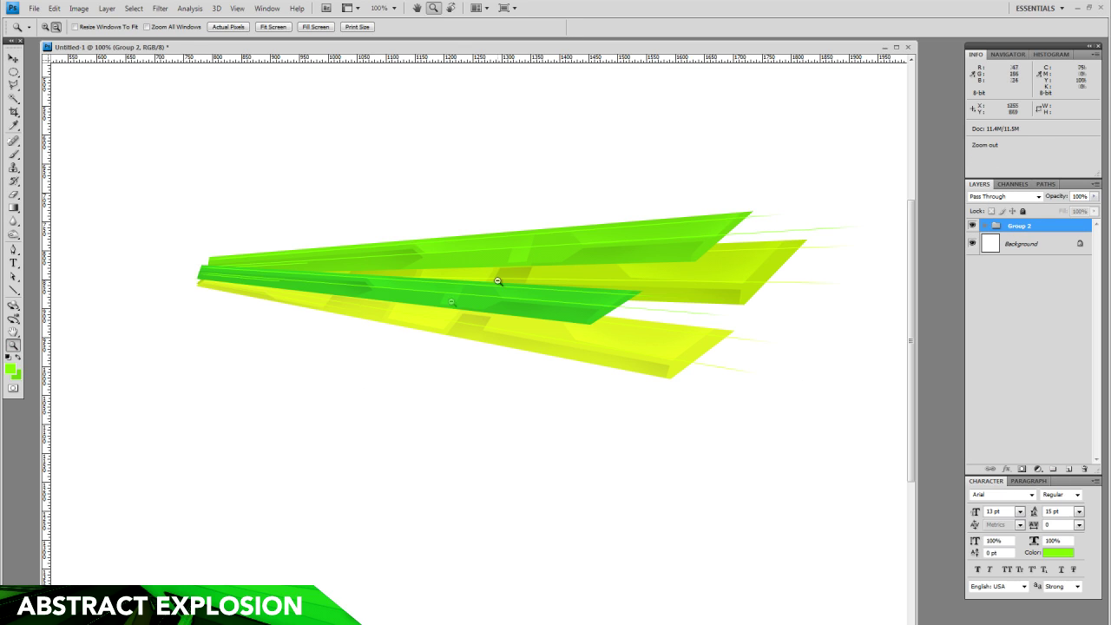
alt+click(494, 264)
key(v)
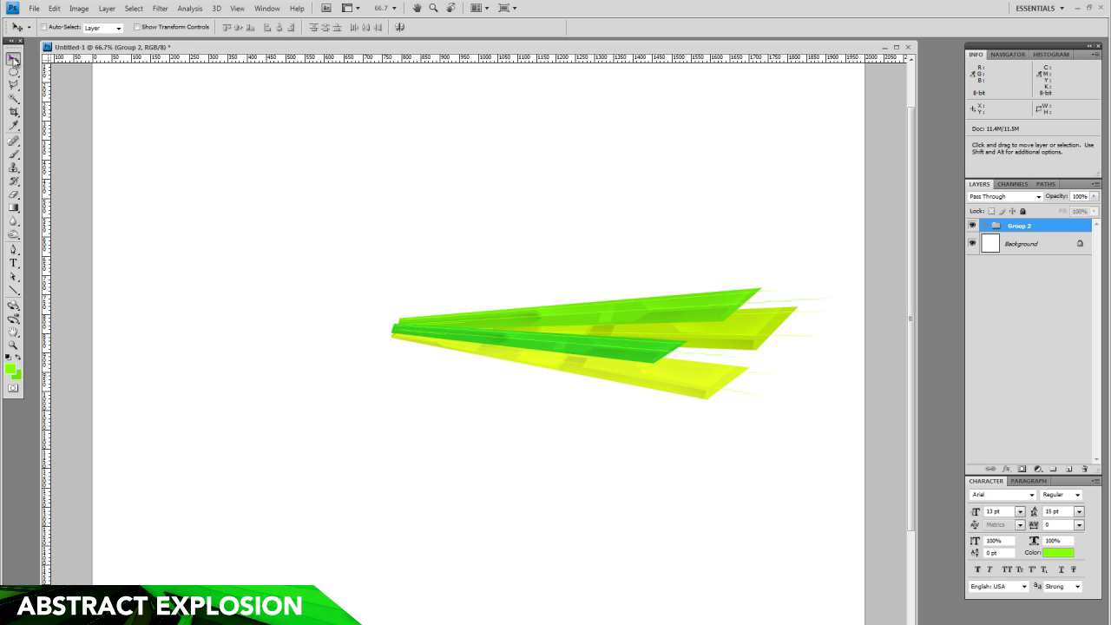
drag(1032, 227, 1068, 469)
key(ctrl+t)
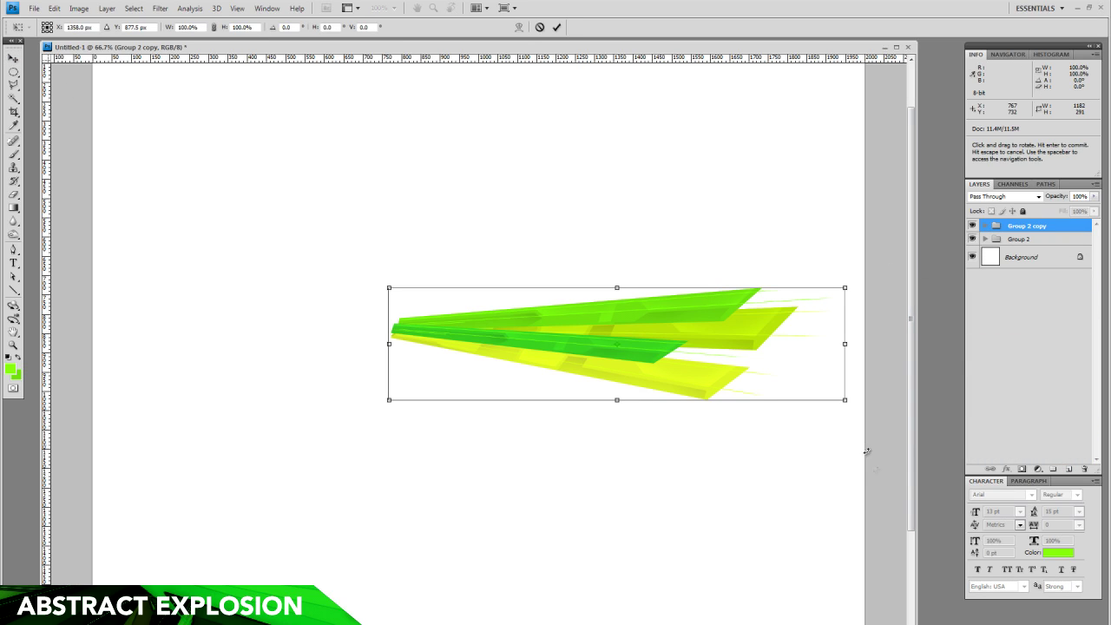
drag(846, 401, 699, 369)
drag(694, 248, 663, 243)
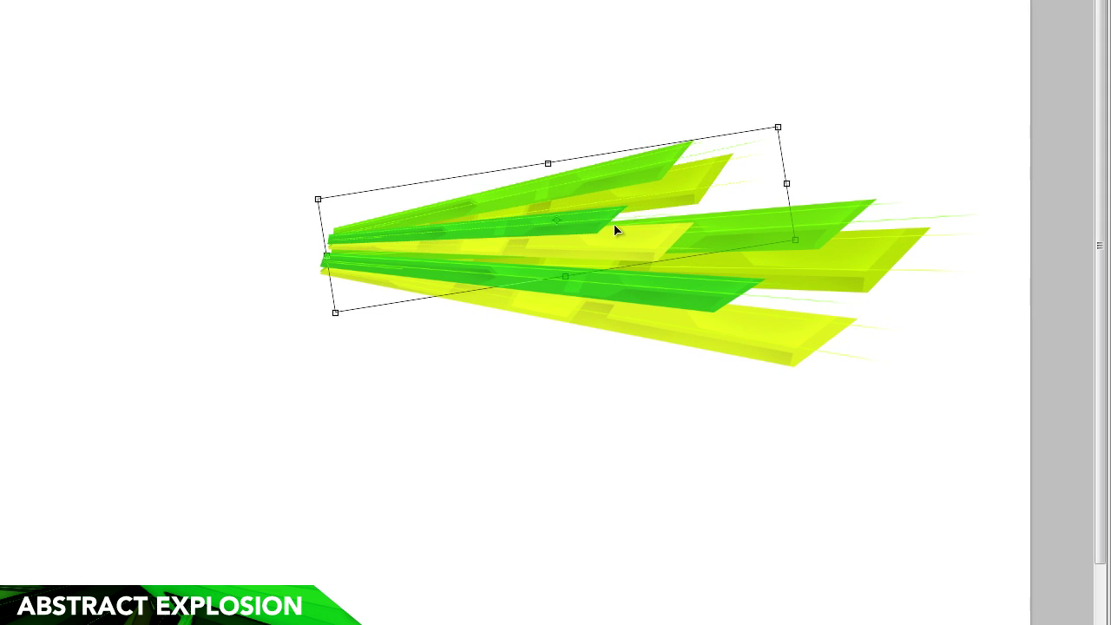
Fine-tune the copied group's upward rotation and align its narrow end with the original shards' origin.
drag(820, 129, 825, 109)
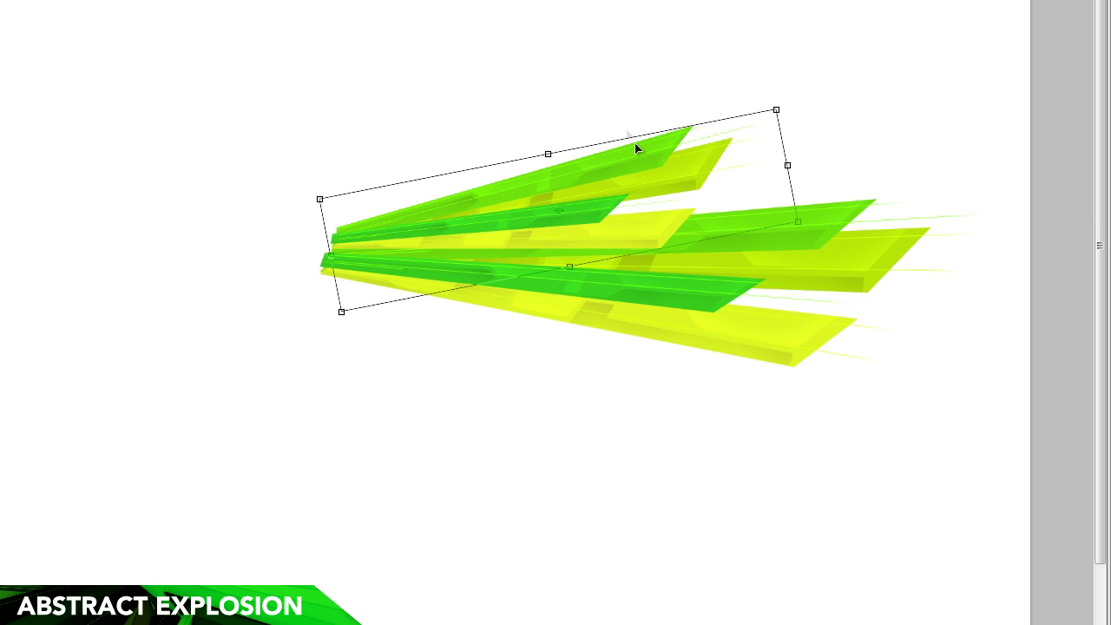
drag(445, 221, 443, 226)
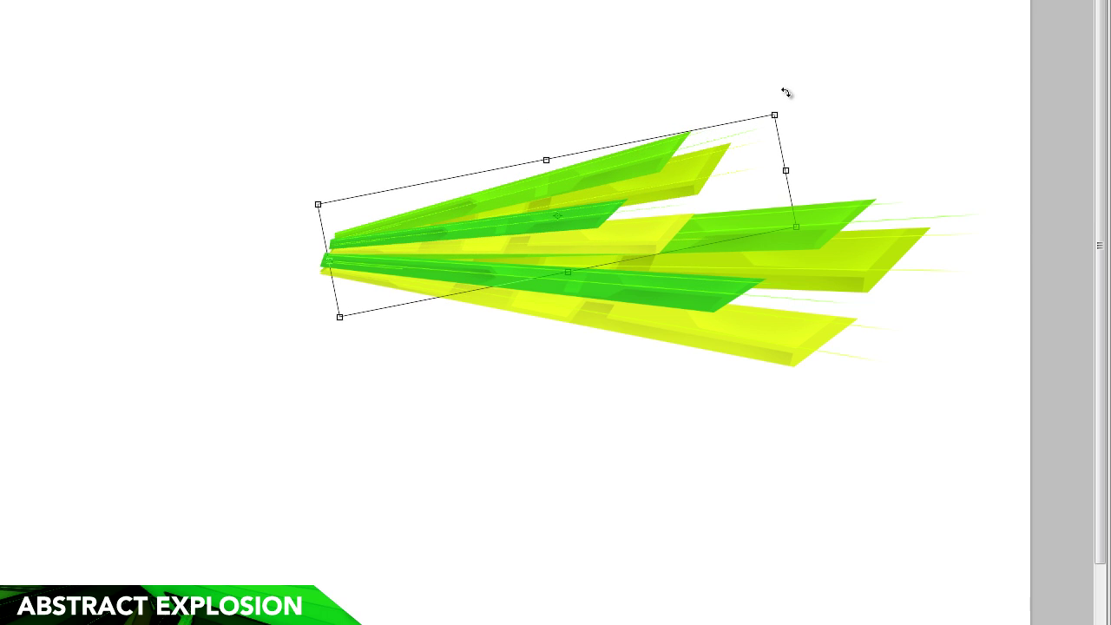
drag(785, 93, 781, 84)
drag(633, 176, 624, 171)
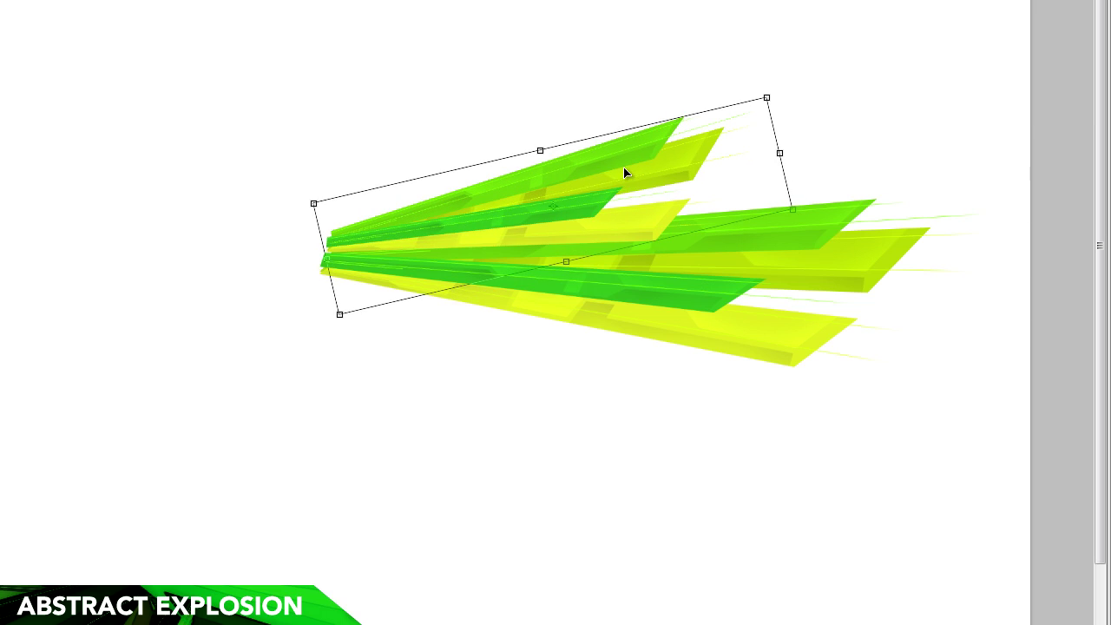
drag(786, 119, 801, 98)
mouse_move(642, 176)
mouse_down()
mouse_move(653, 167)
mouse_move(645, 173)
mouse_up()
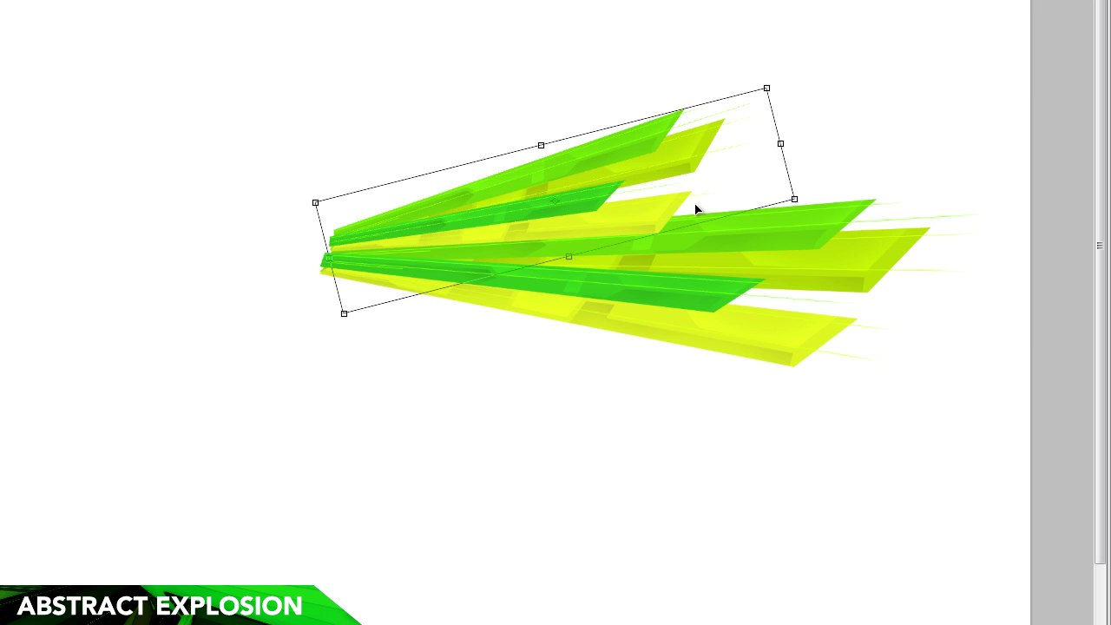
drag(789, 74, 787, 71)
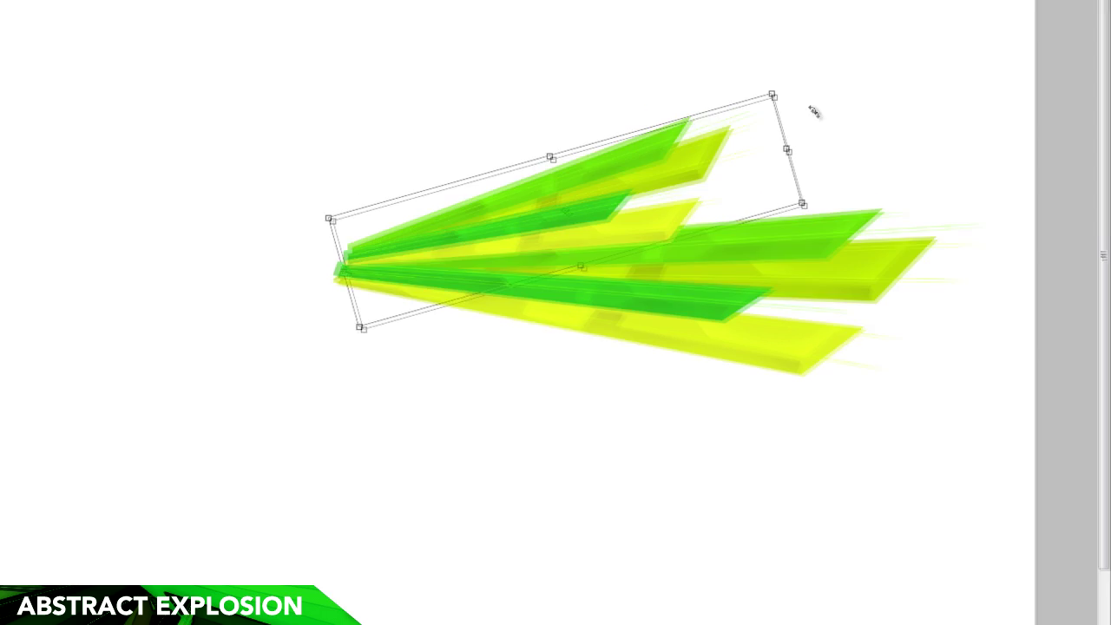
key(Return)
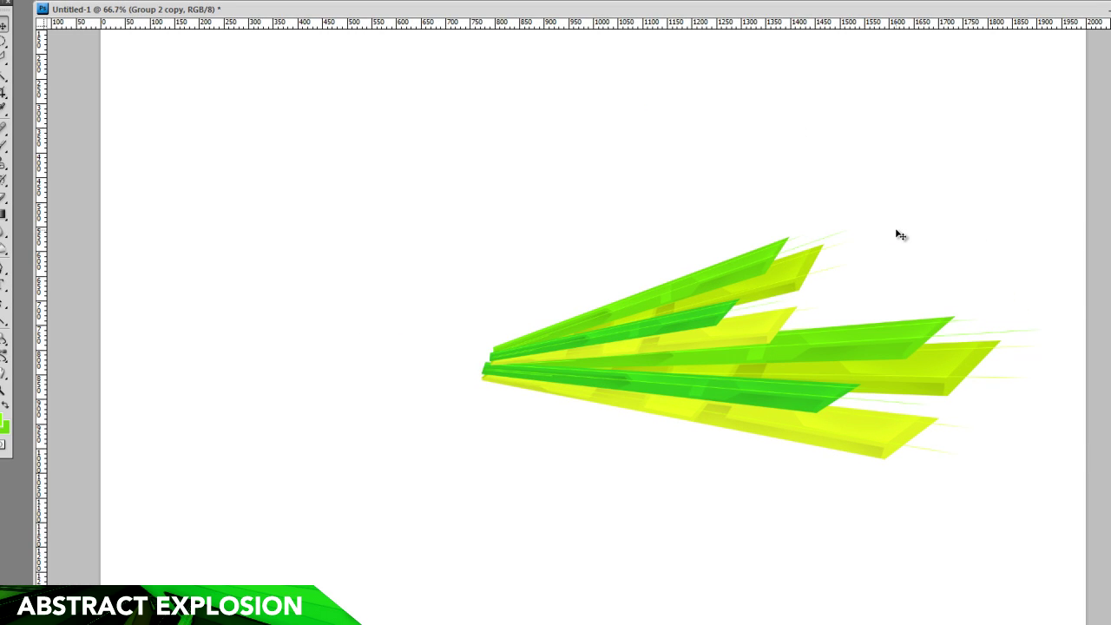
Darken the shards where they overlap near their narrow ends using the Burn tool on Midtones at 50% exposure.
key(ctrl+semicolon)
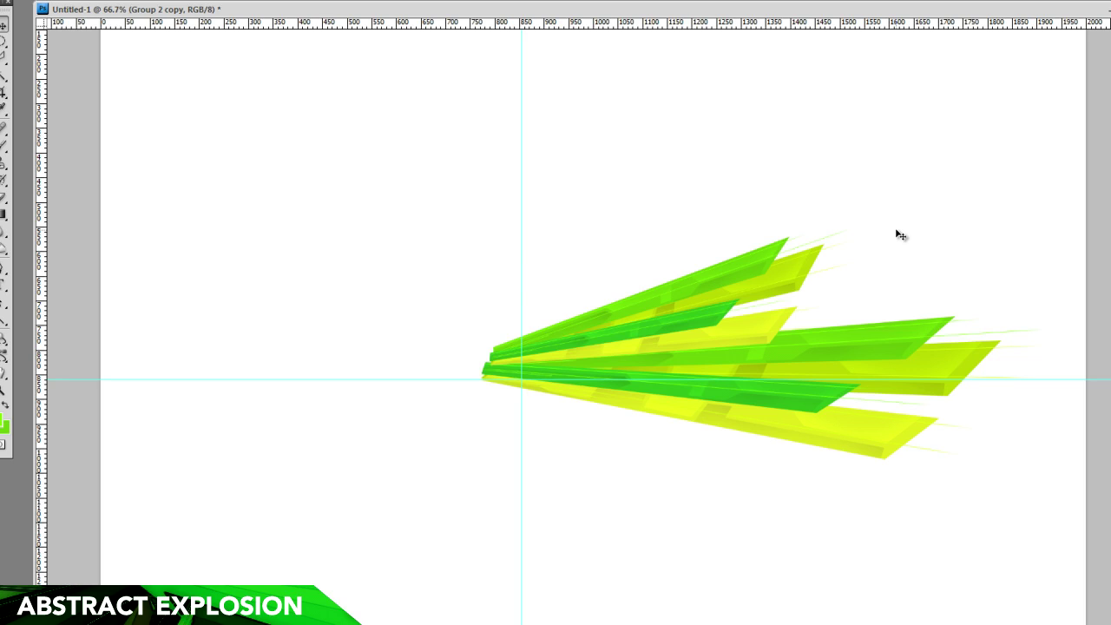
key(ctrl+semicolon)
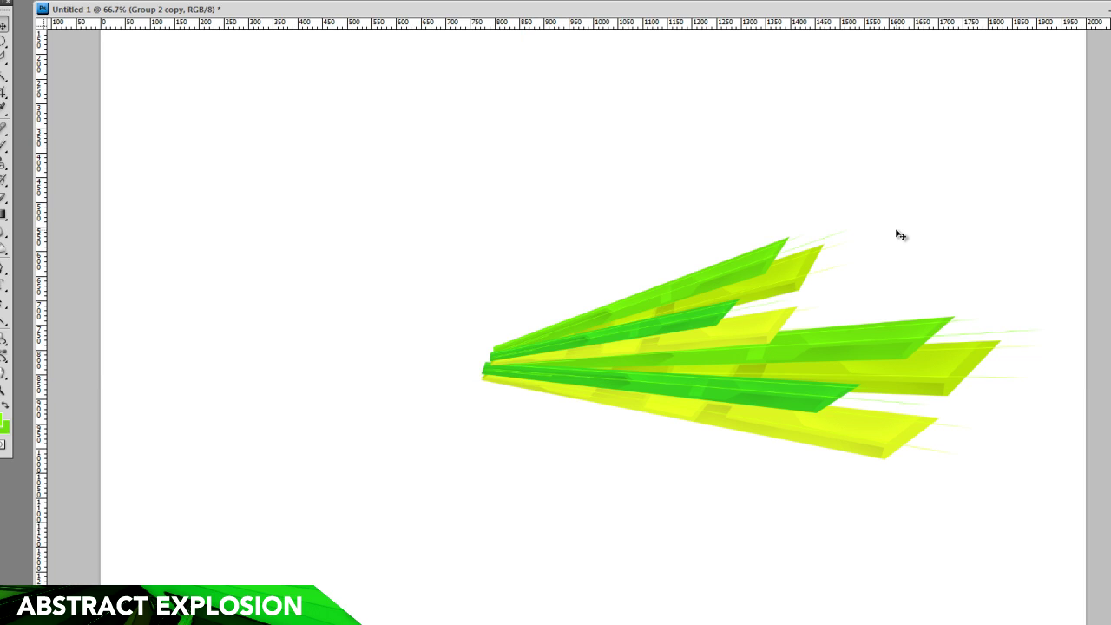
click(4, 390)
click(765, 389)
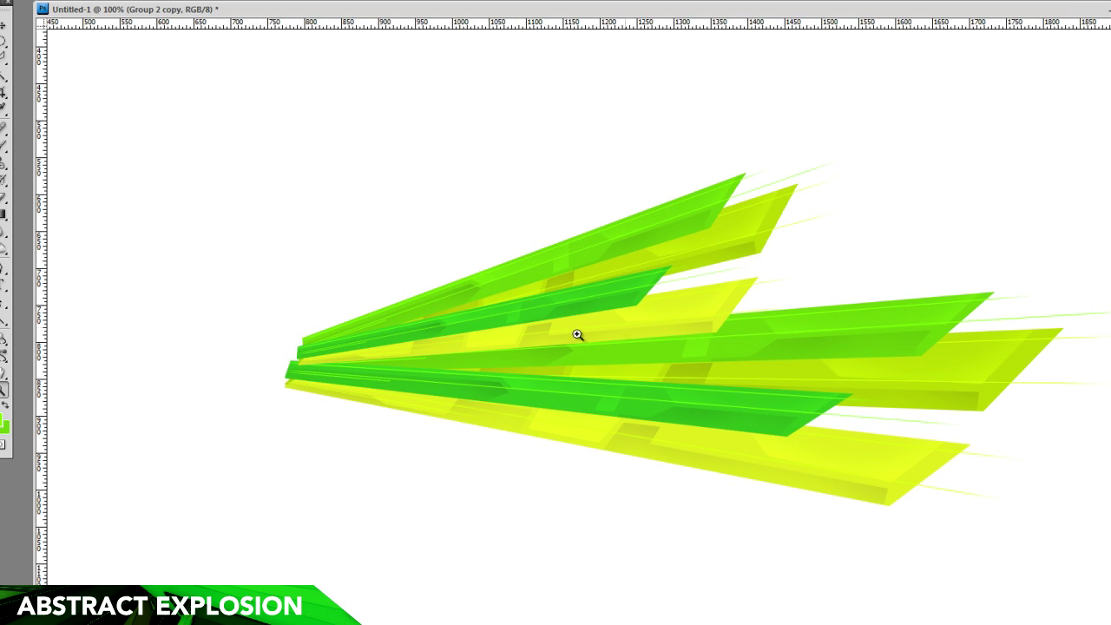
key(v)
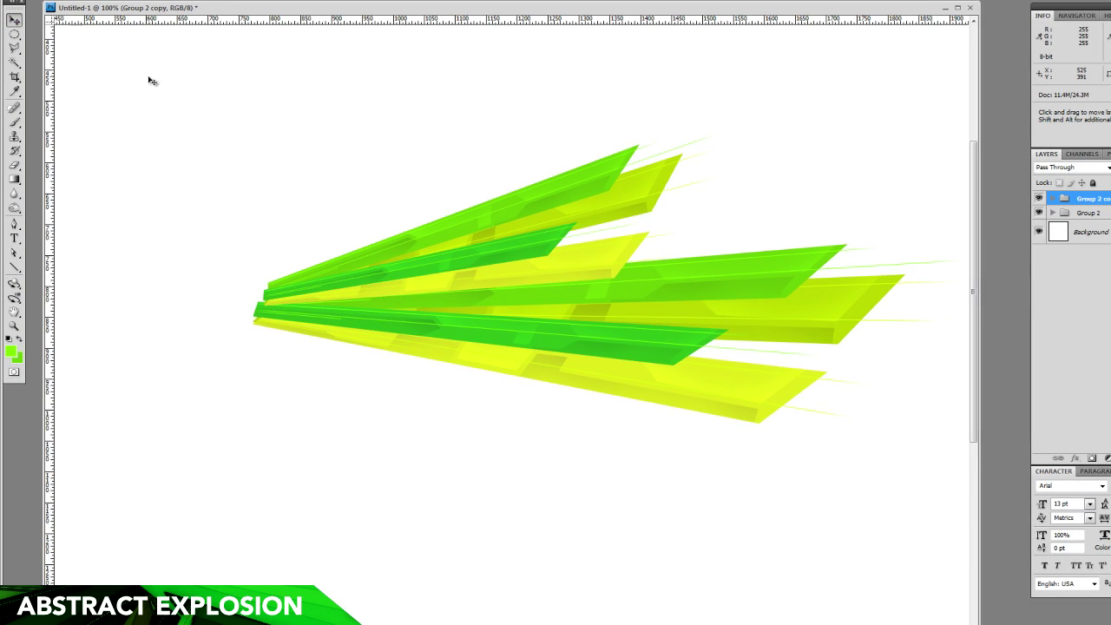
click(682, 298)
drag(13, 234, 52, 246)
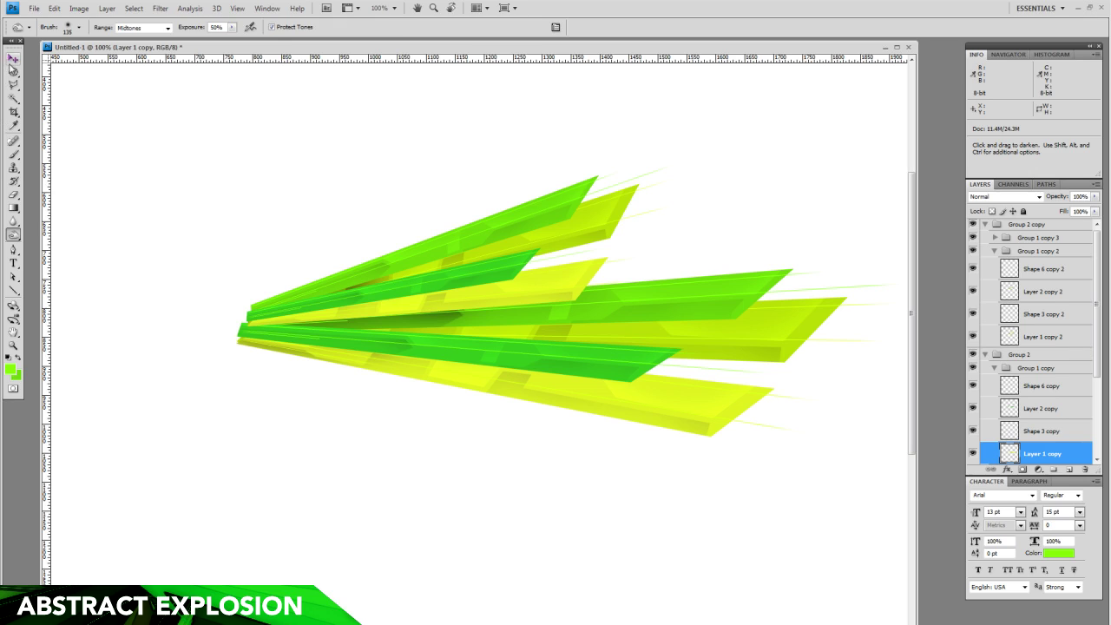
key(v)
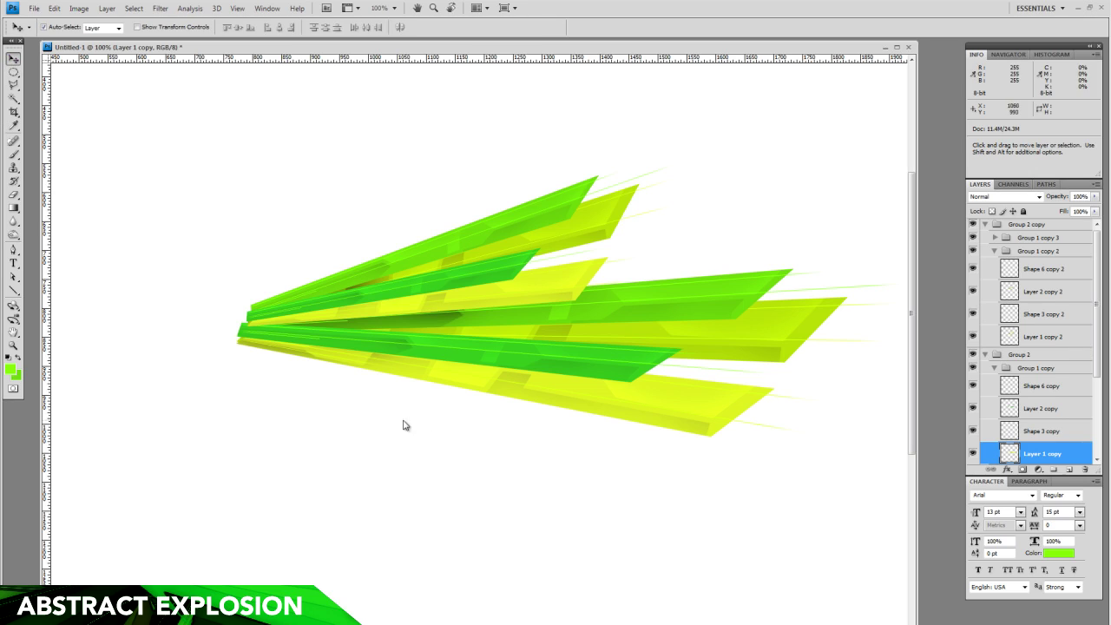
Turn off Auto-Select and combine Group 2 and Group 2 copy in a new parent group.
click(985, 226)
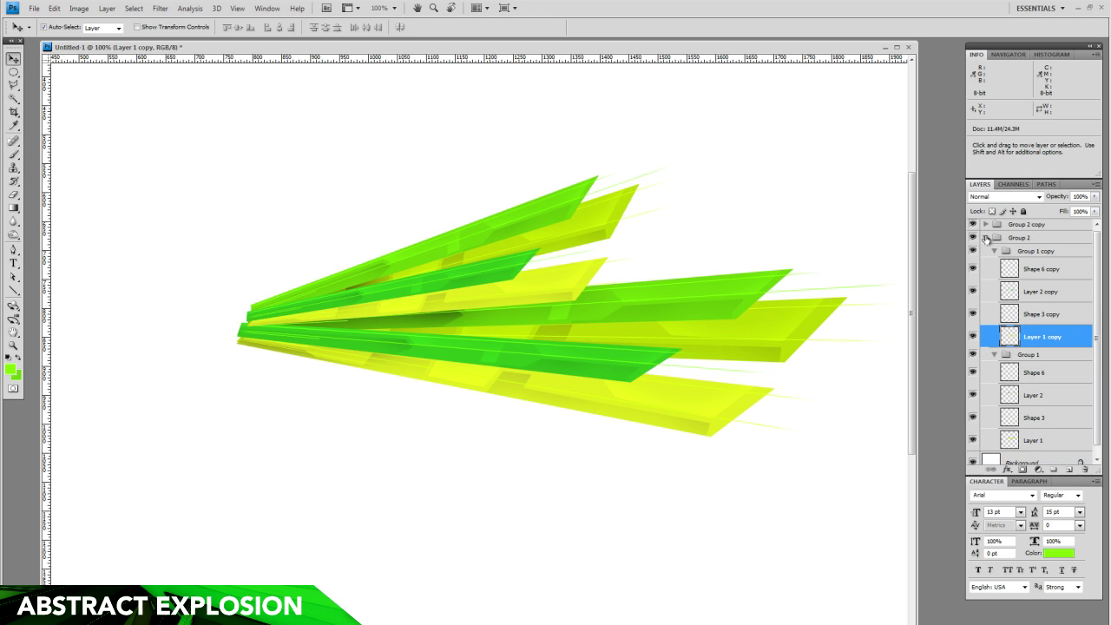
click(985, 238)
drag(493, 300, 402, 315)
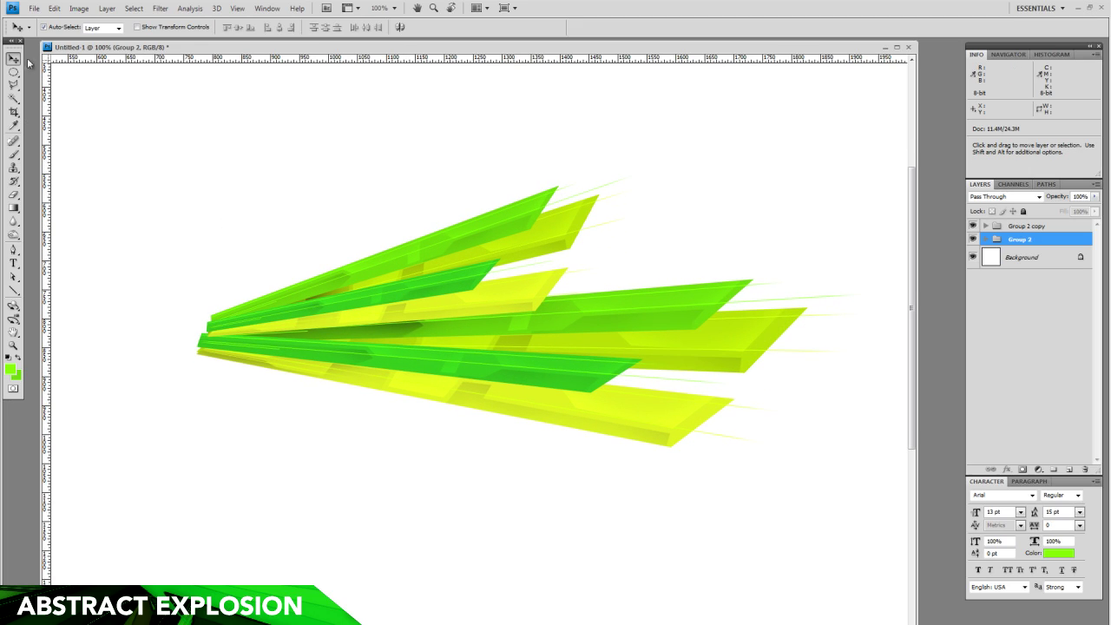
click(43, 27)
shift+click(1041, 228)
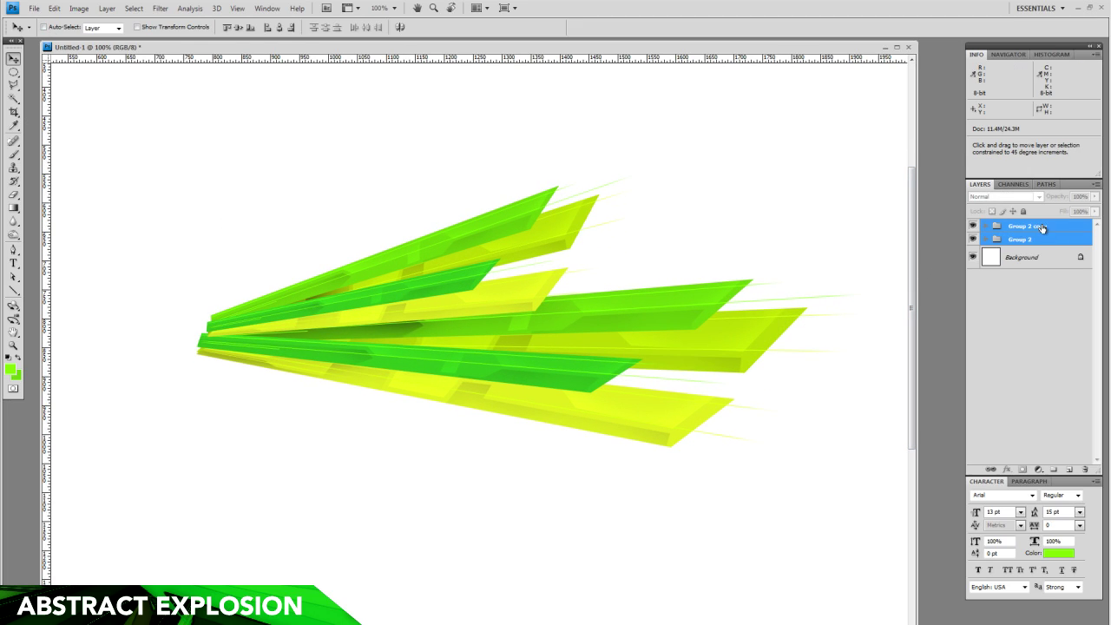
click(1052, 470)
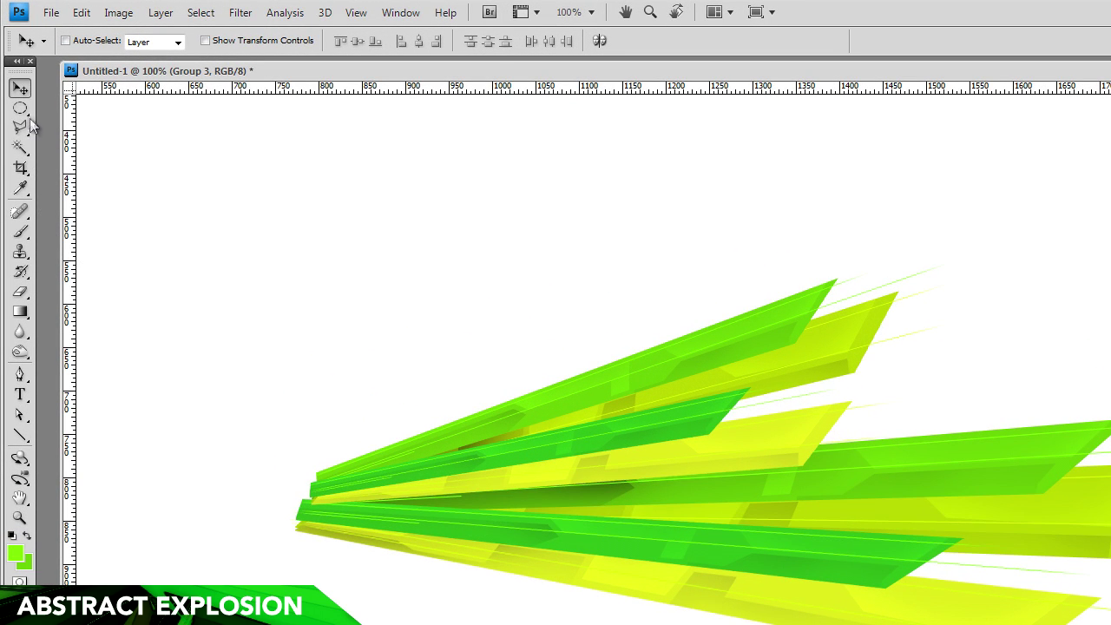
Draw a circular selection about 80 px wide over the lower yellow shard's edge and invert it.
click(20, 109)
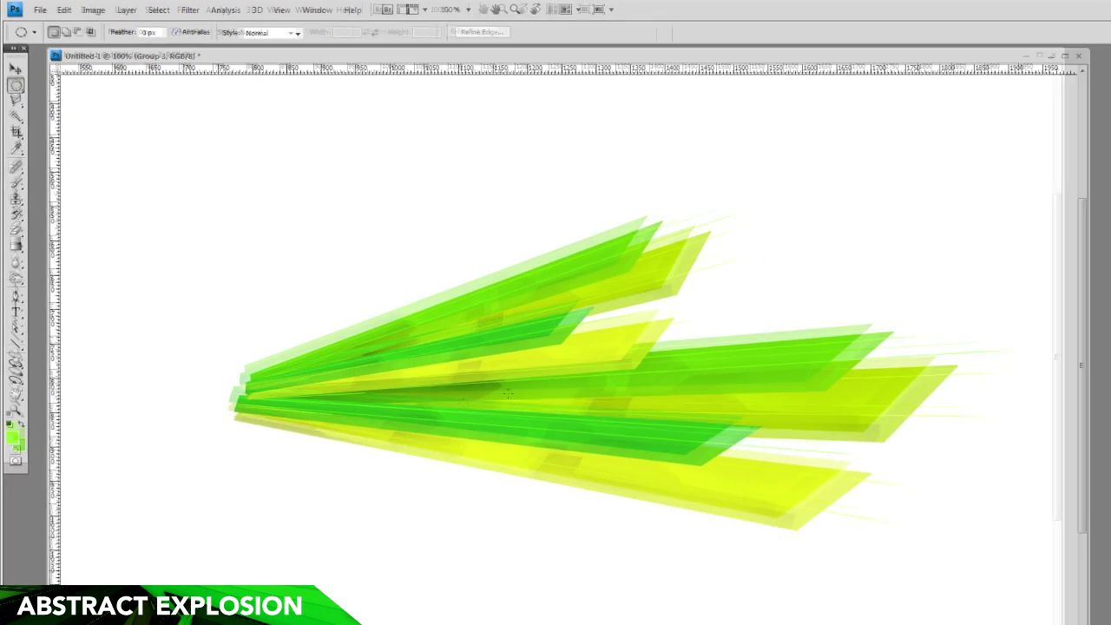
key(shift+alt)
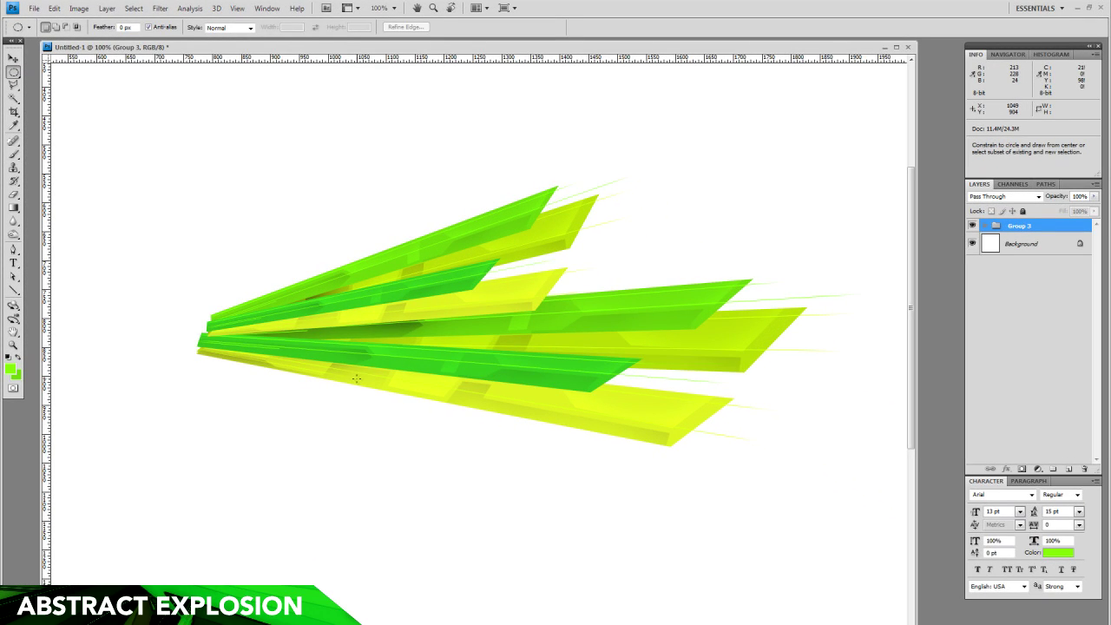
drag(320, 368, 331, 378)
drag(349, 343, 467, 389)
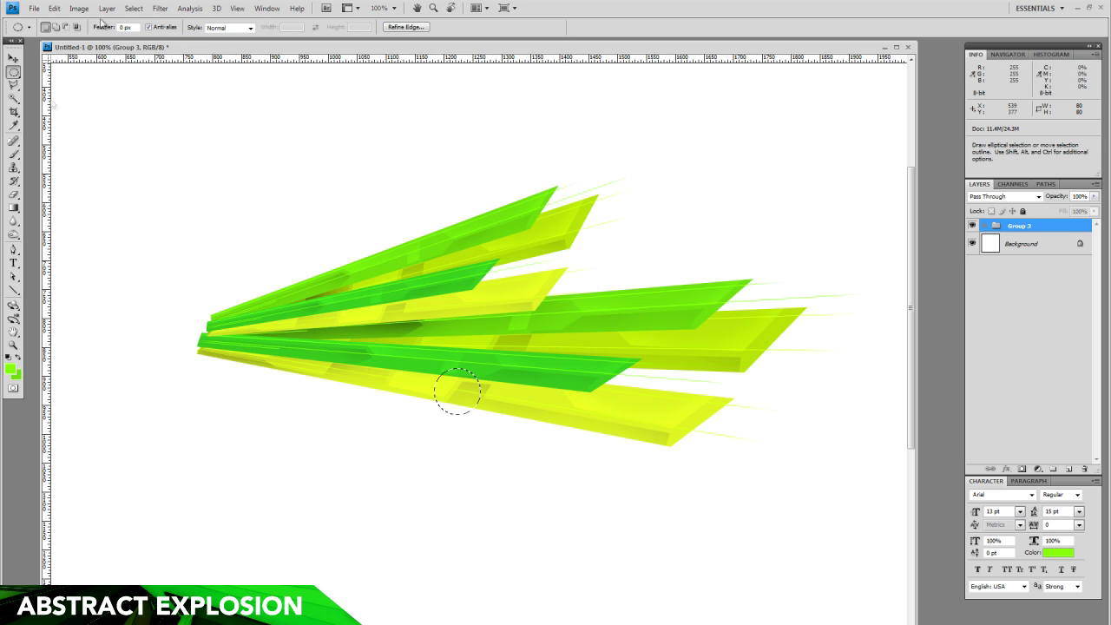
click(132, 9)
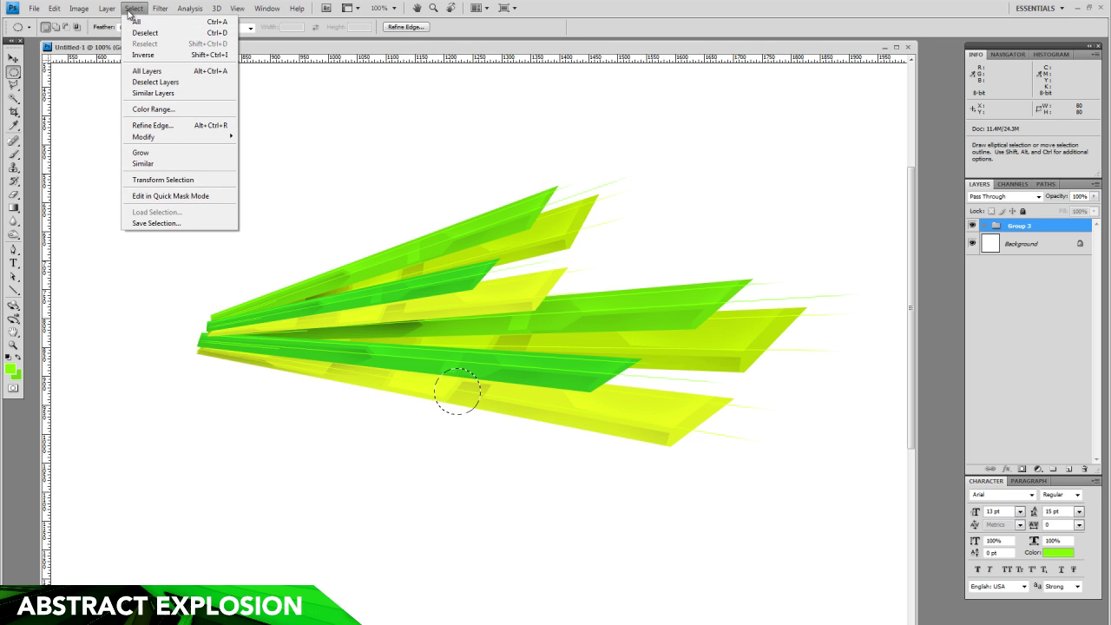
click(140, 55)
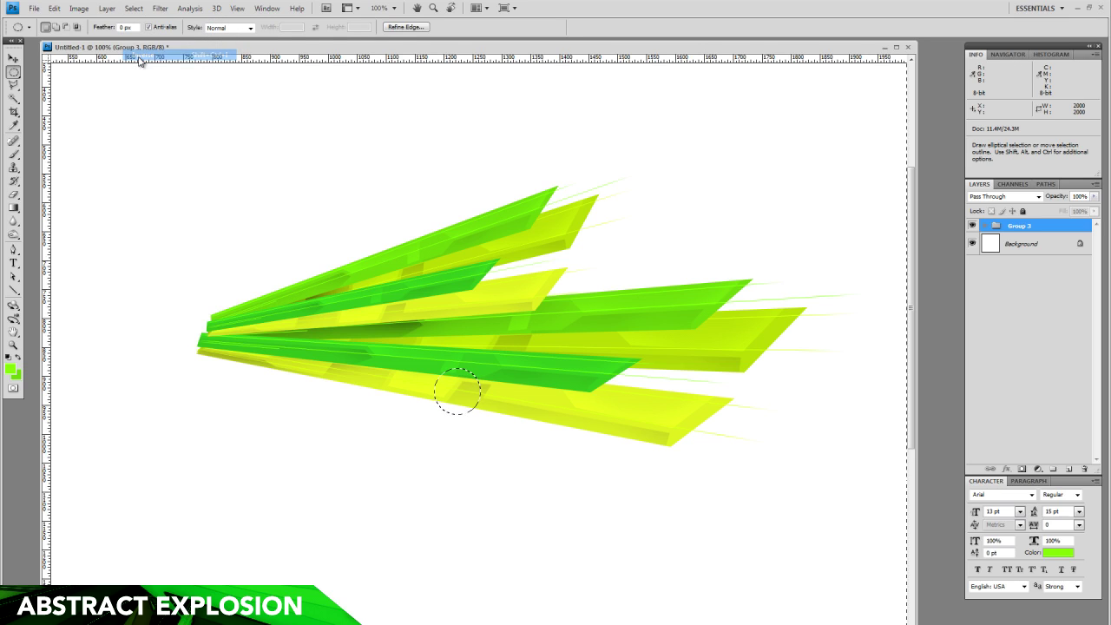
Cut the circle out of Group 3 with a layer mask and apply the mask permanently.
click(1021, 469)
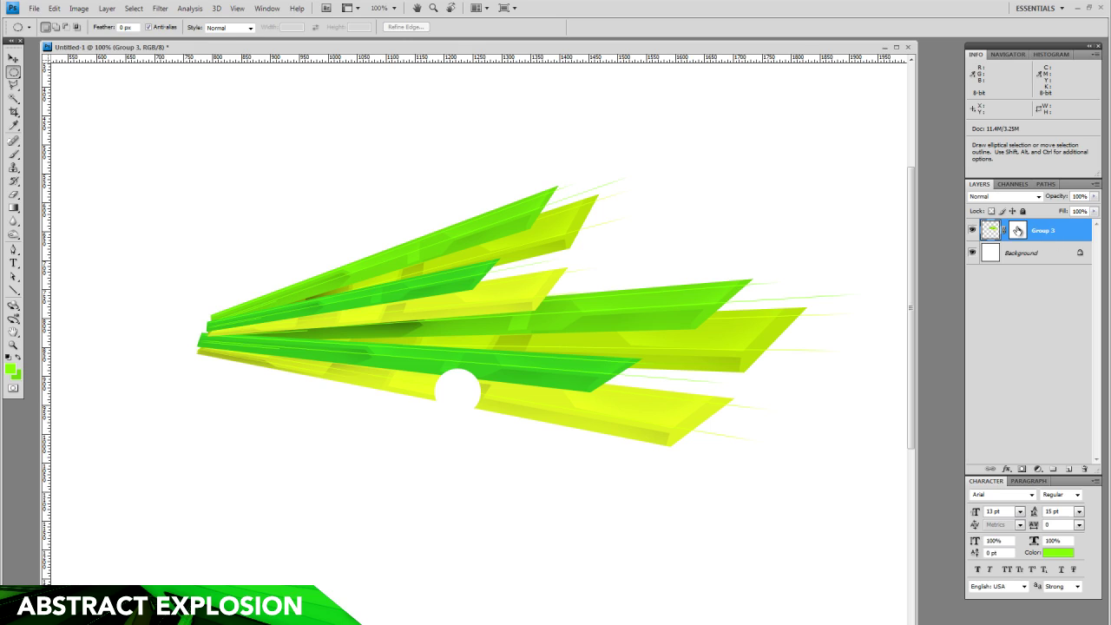
right_click(1017, 230)
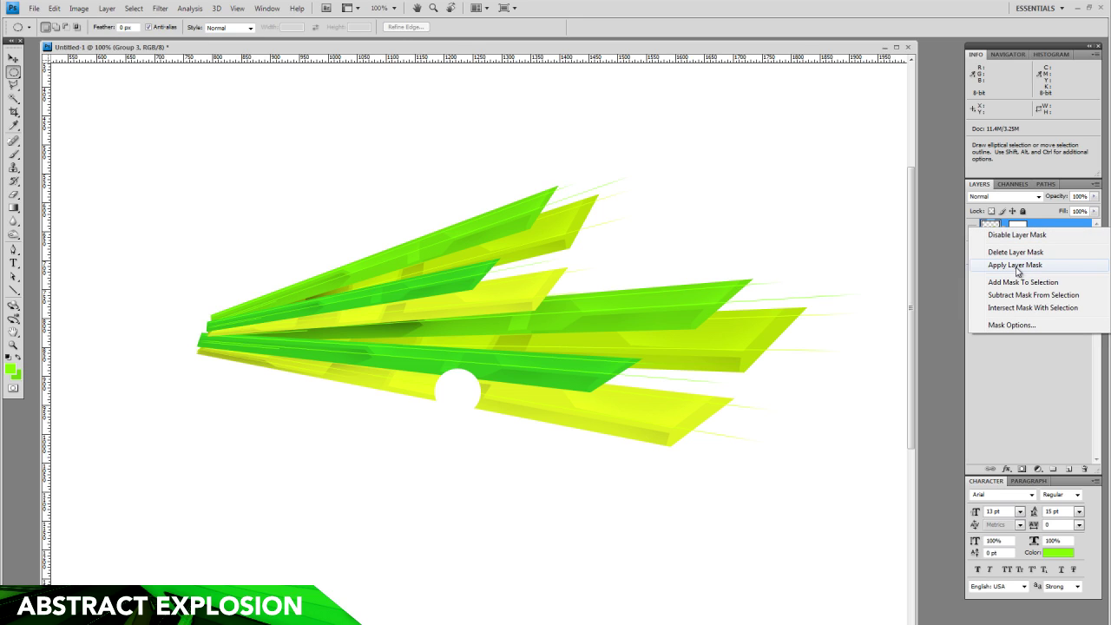
click(1017, 266)
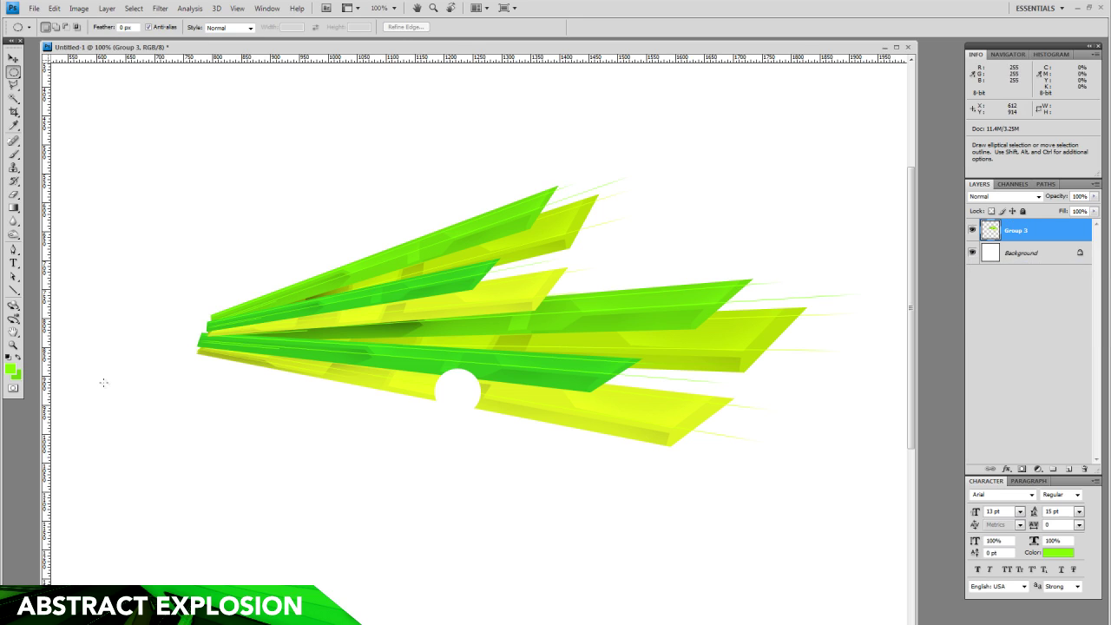
Shift Group 3 slightly, duplicate it and rotate the copy counter-clockwise about the shards' narrow end to extend the fan upward.
click(13, 347)
alt+click(542, 349)
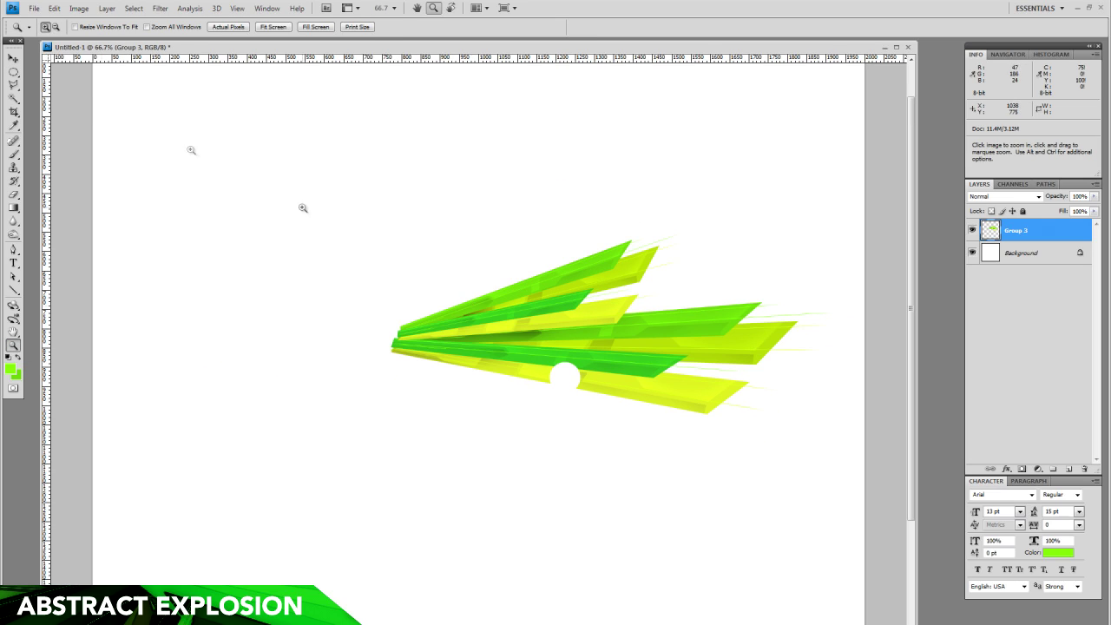
click(14, 58)
drag(619, 370, 602, 348)
drag(1017, 231, 1067, 470)
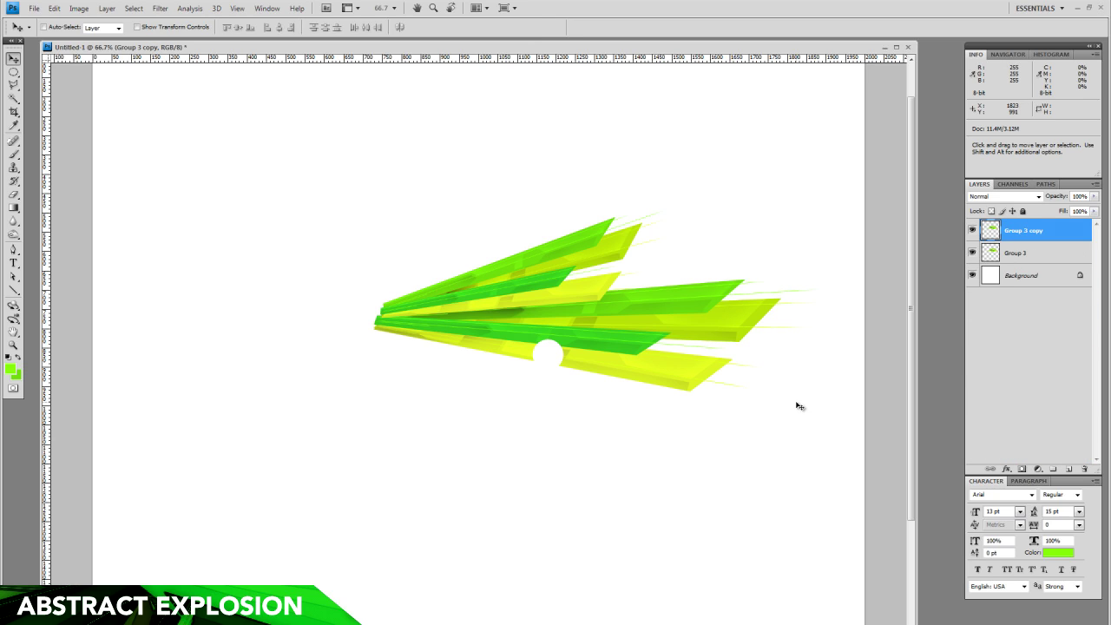
key(ctrl+t)
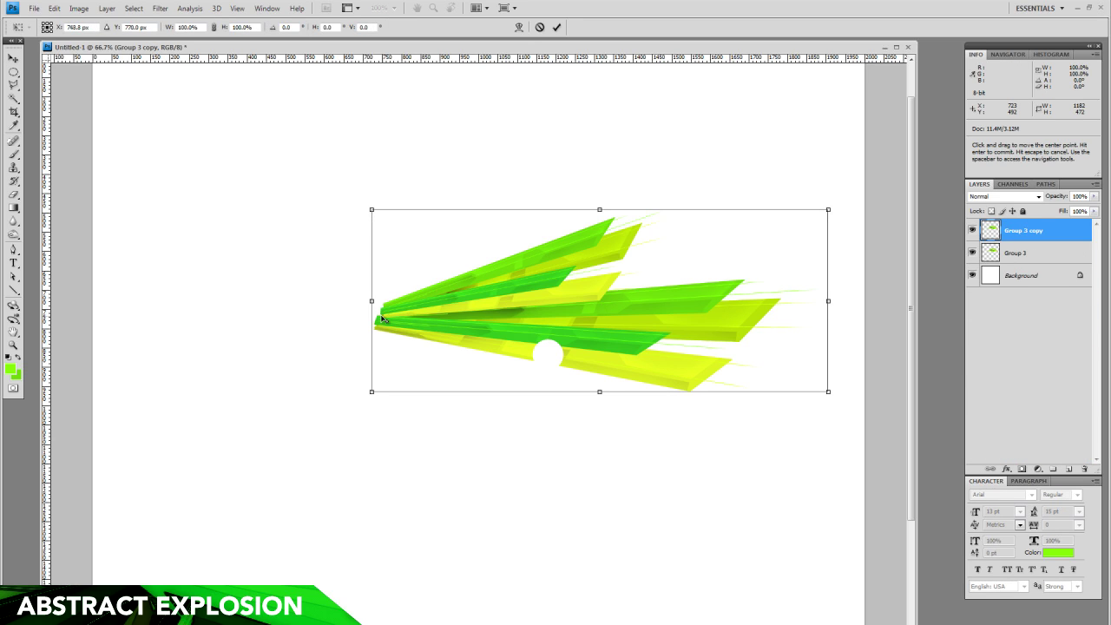
drag(759, 121, 575, 67)
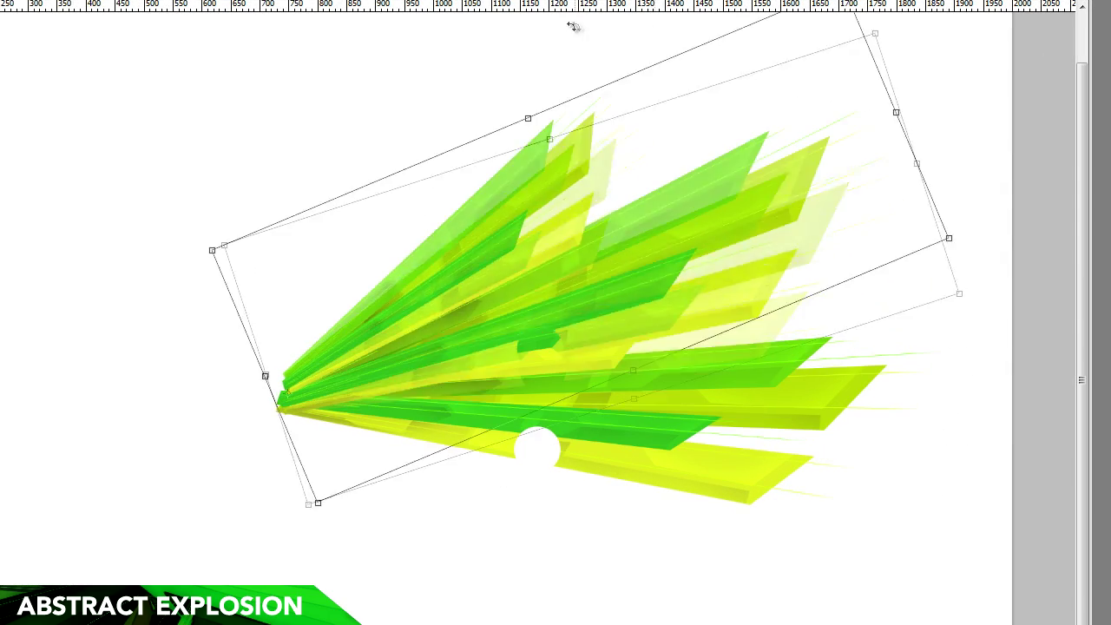
drag(573, 26, 496, 33)
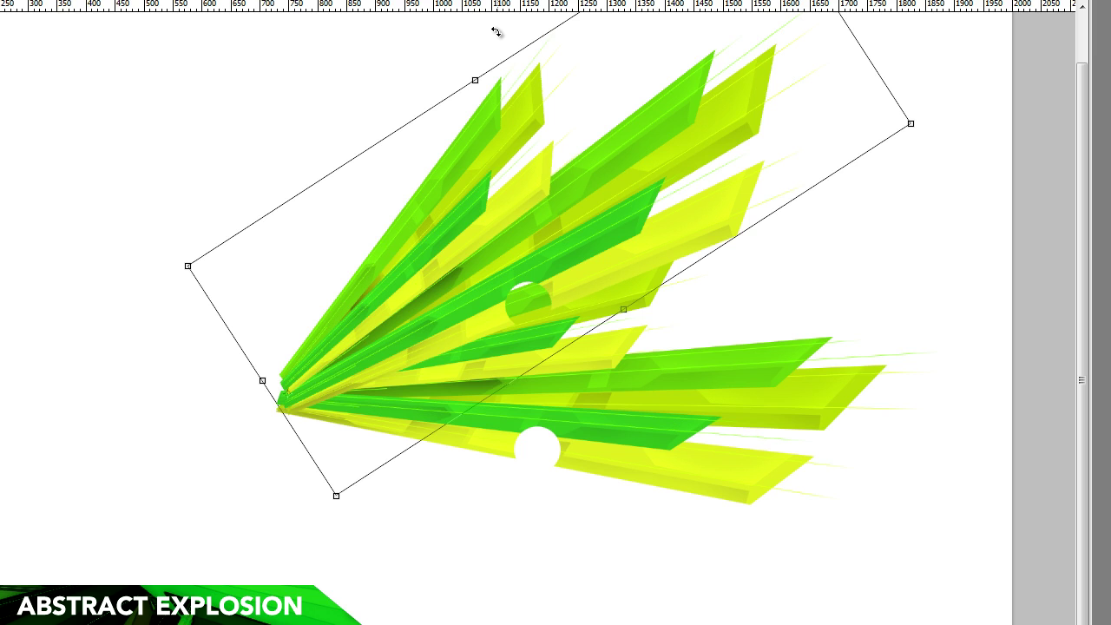
key(Return)
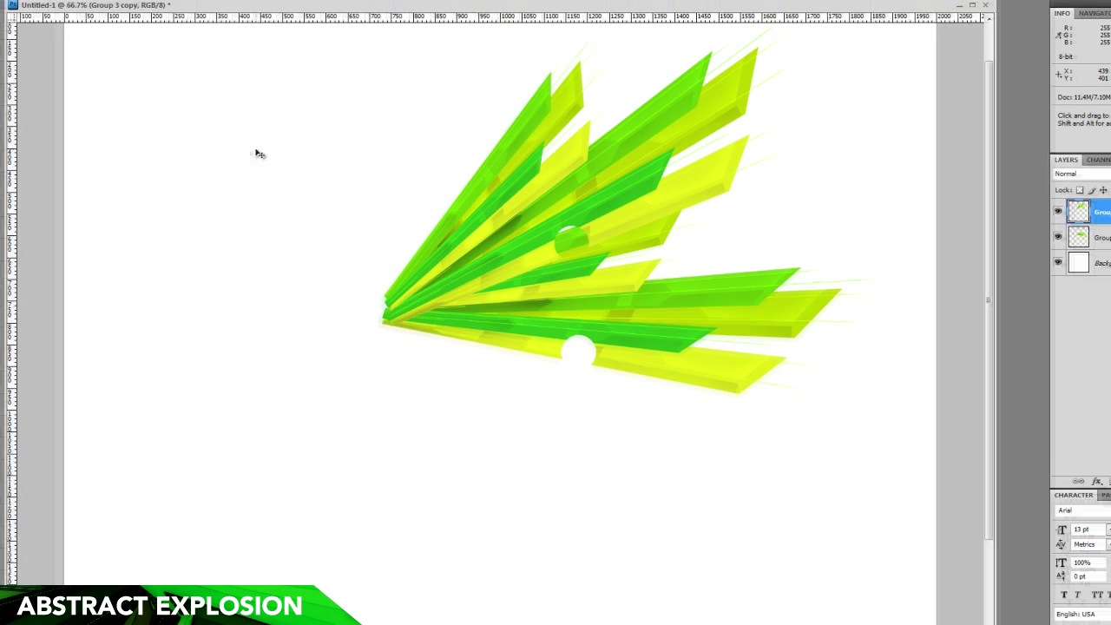
Darken the original Group 3 shards near their narrow end and beneath the rotated copy with the Burn tool.
click(1102, 229)
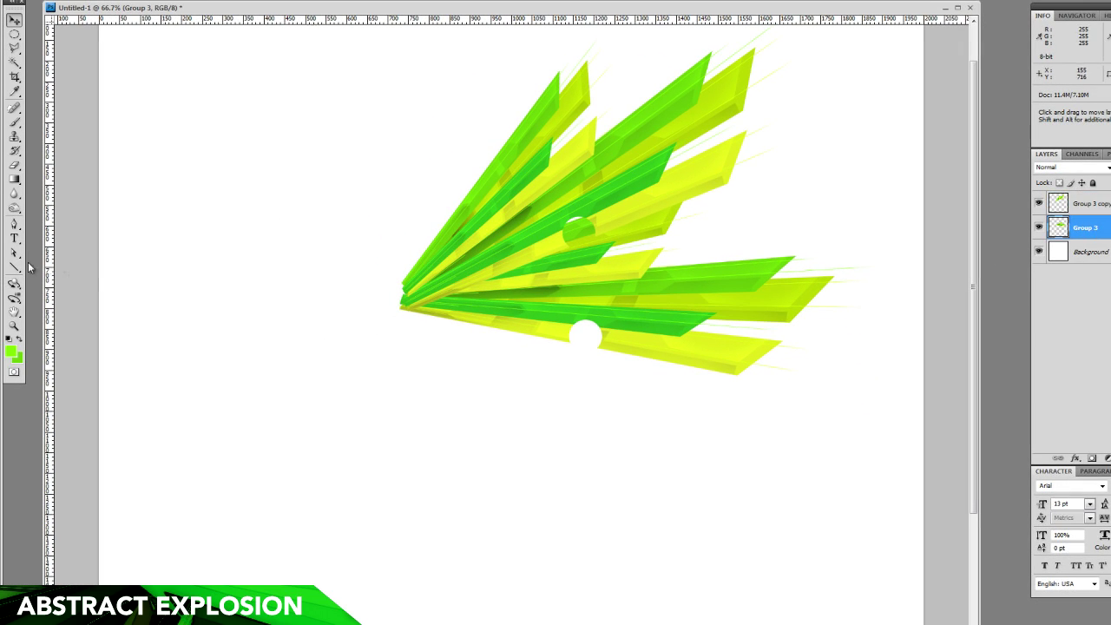
drag(13, 211, 48, 222)
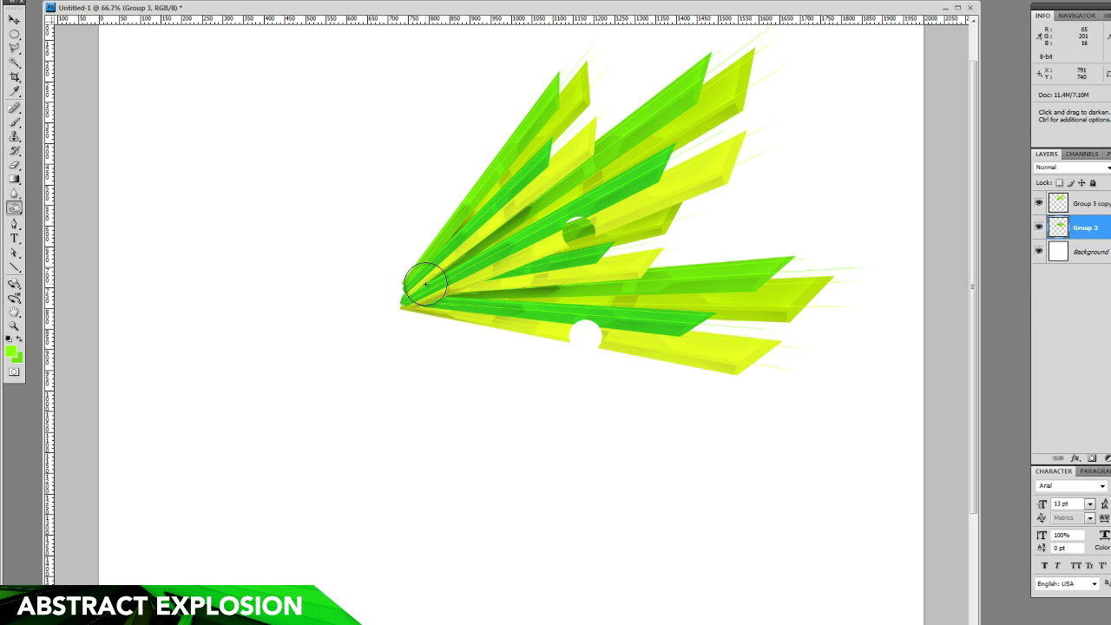
mouse_move(589, 248)
mouse_down()
mouse_move(384, 308)
mouse_move(480, 280)
mouse_move(465, 275)
mouse_move(627, 249)
mouse_up()
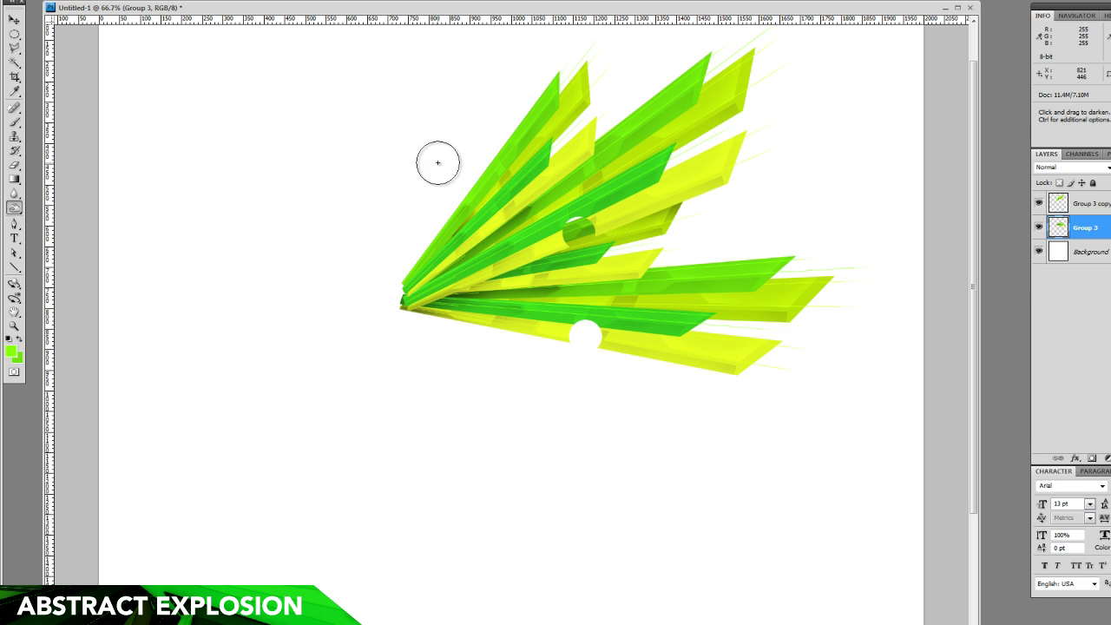
Select Group 3 and Group 3 copy together and duplicate both layers.
click(14, 20)
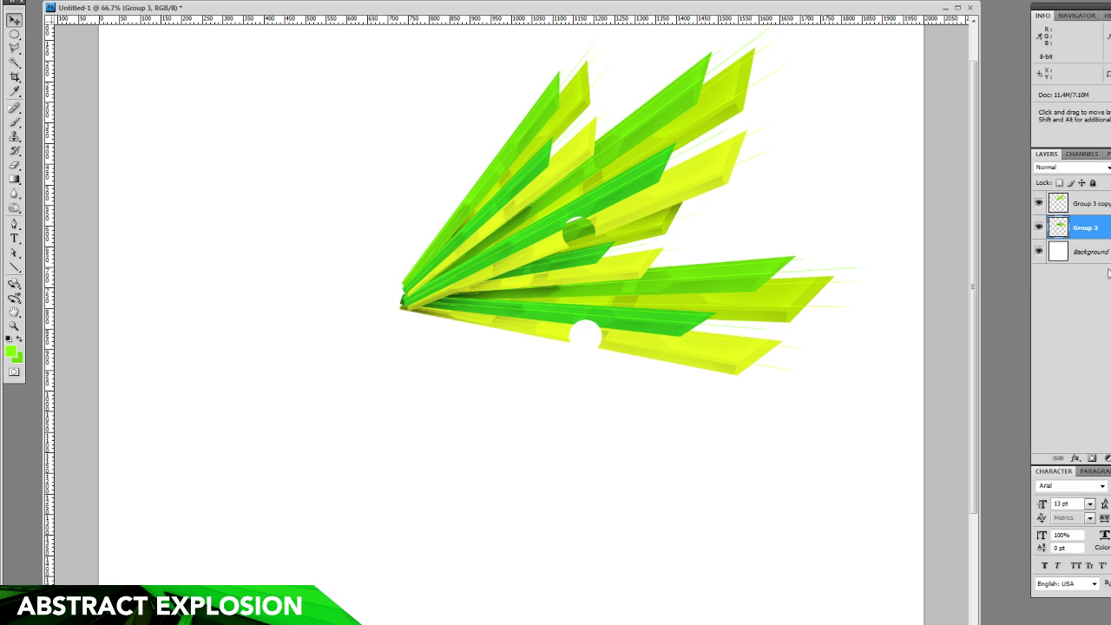
shift+click(1102, 207)
drag(1102, 231, 1068, 470)
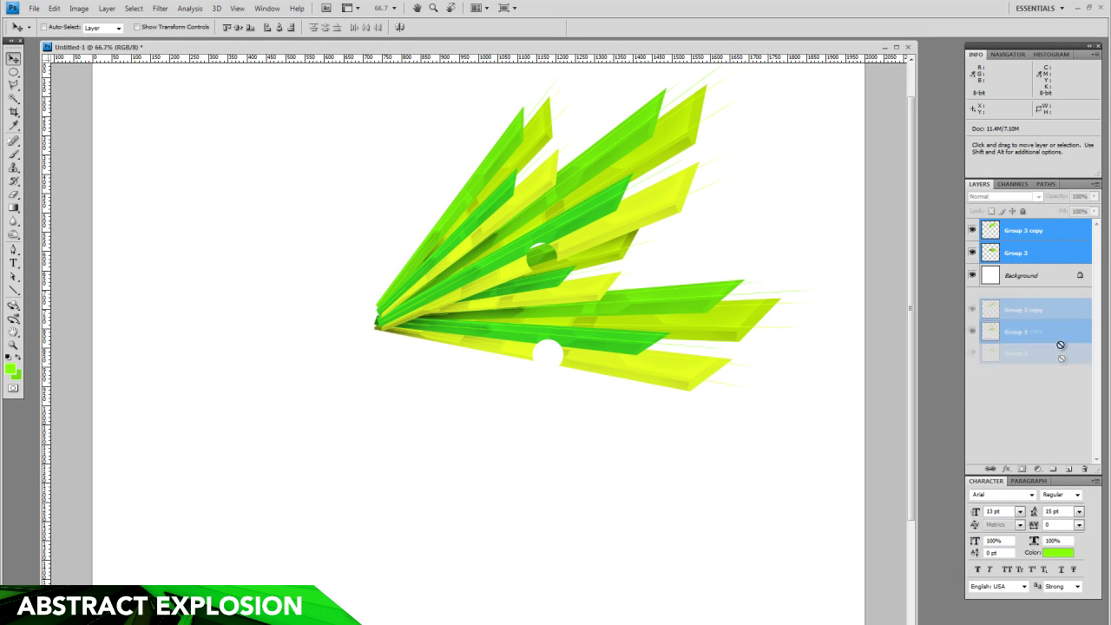
Scale the two copies to 77.6%, rotate them clockwise below the original shards and align their narrow ends with the shared origin.
key(ctrl+t)
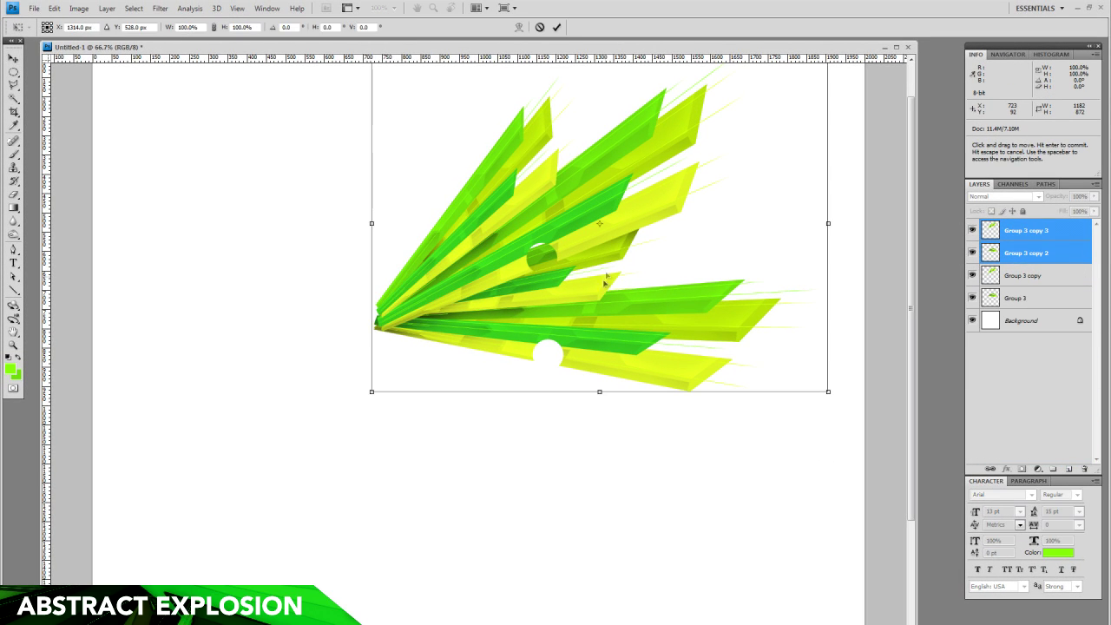
drag(385, 326, 378, 329)
drag(872, 162, 740, 546)
drag(850, 514, 739, 492)
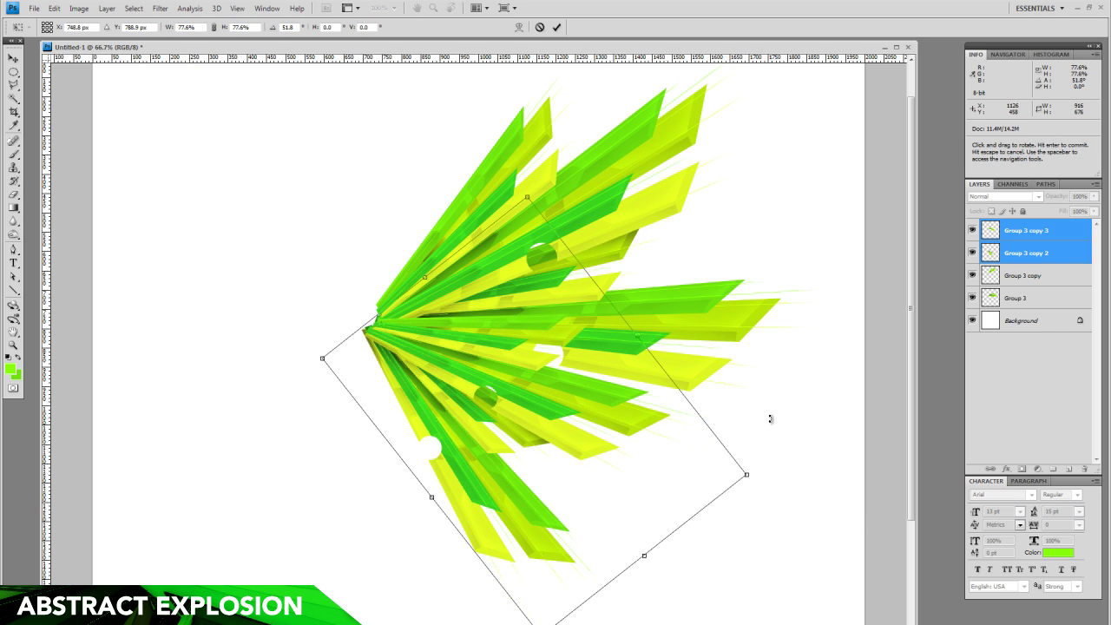
drag(772, 417, 766, 438)
key(Return)
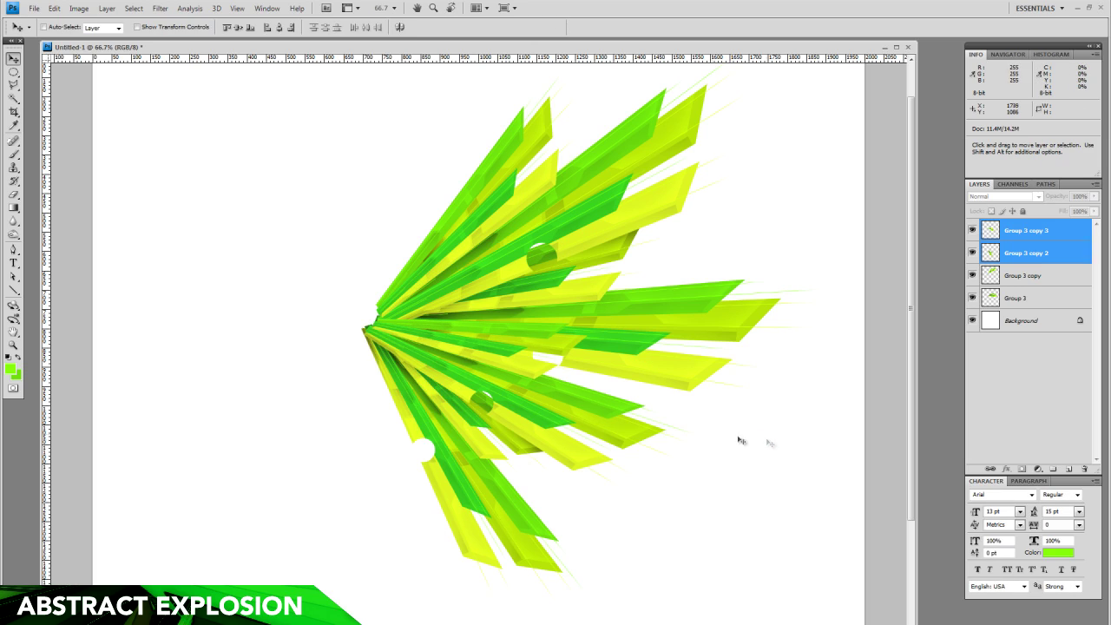
mouse_move(483, 405)
mouse_down()
mouse_move(486, 452)
mouse_move(489, 390)
mouse_up()
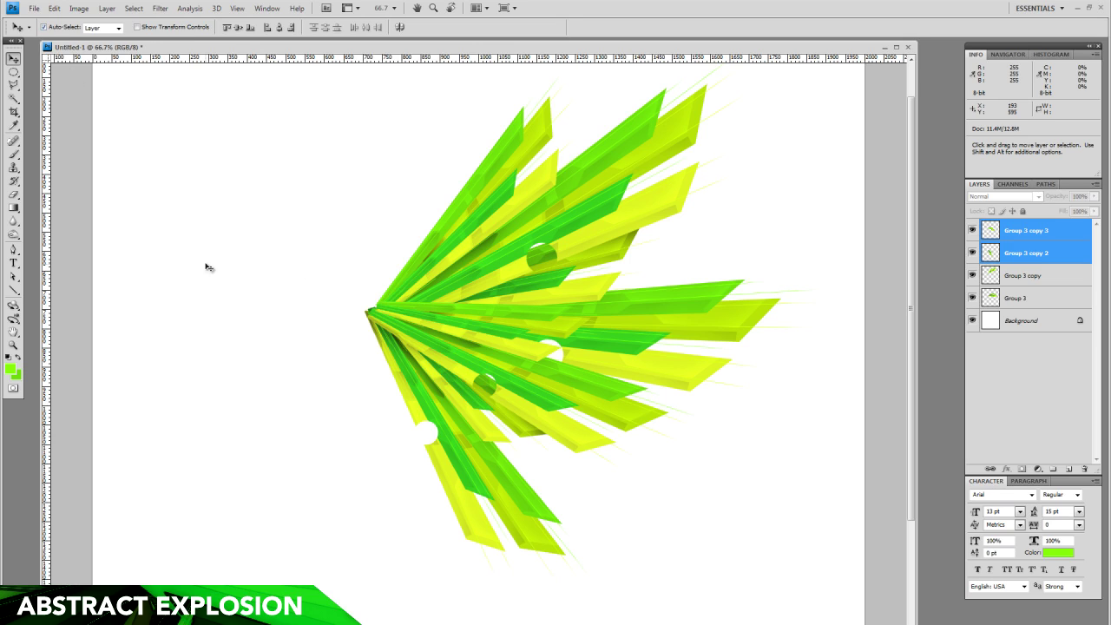
Darken the Group 3 shards beneath the lower fan using the Burn tool on Midtones at 50% exposure.
click(610, 346)
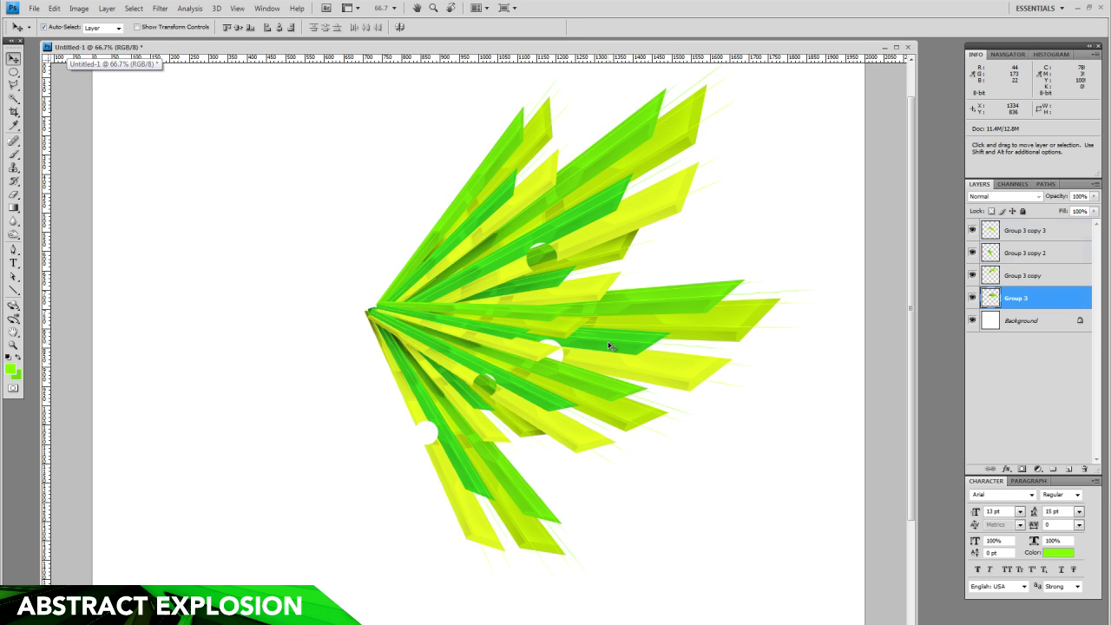
click(13, 234)
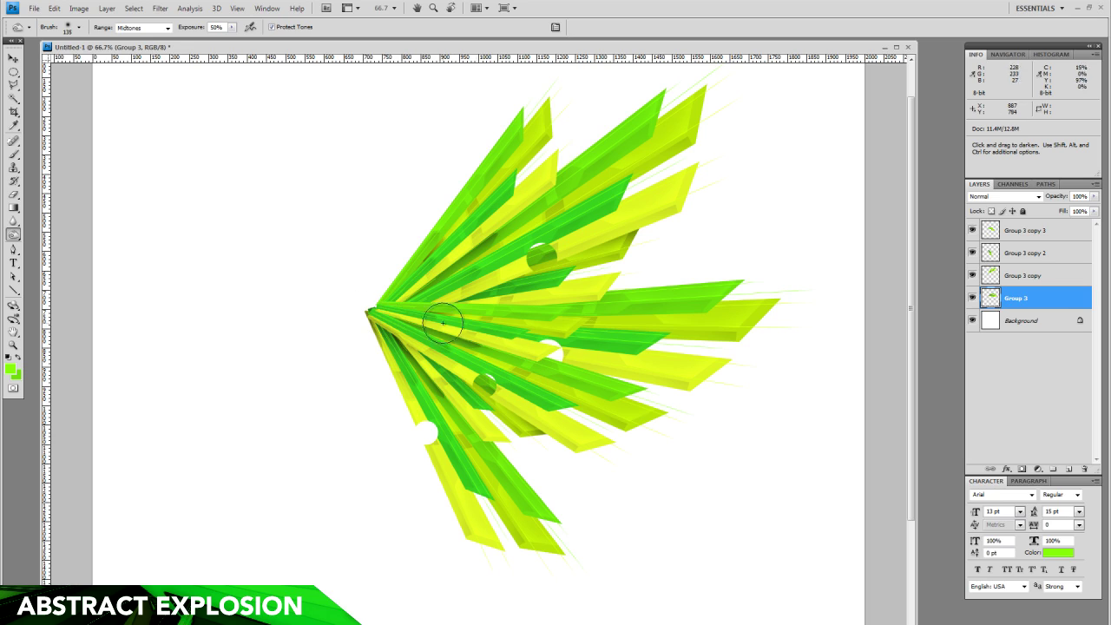
mouse_move(564, 338)
mouse_down()
mouse_move(533, 333)
mouse_move(550, 322)
mouse_move(501, 368)
mouse_move(446, 343)
mouse_move(520, 353)
mouse_move(621, 332)
mouse_up()
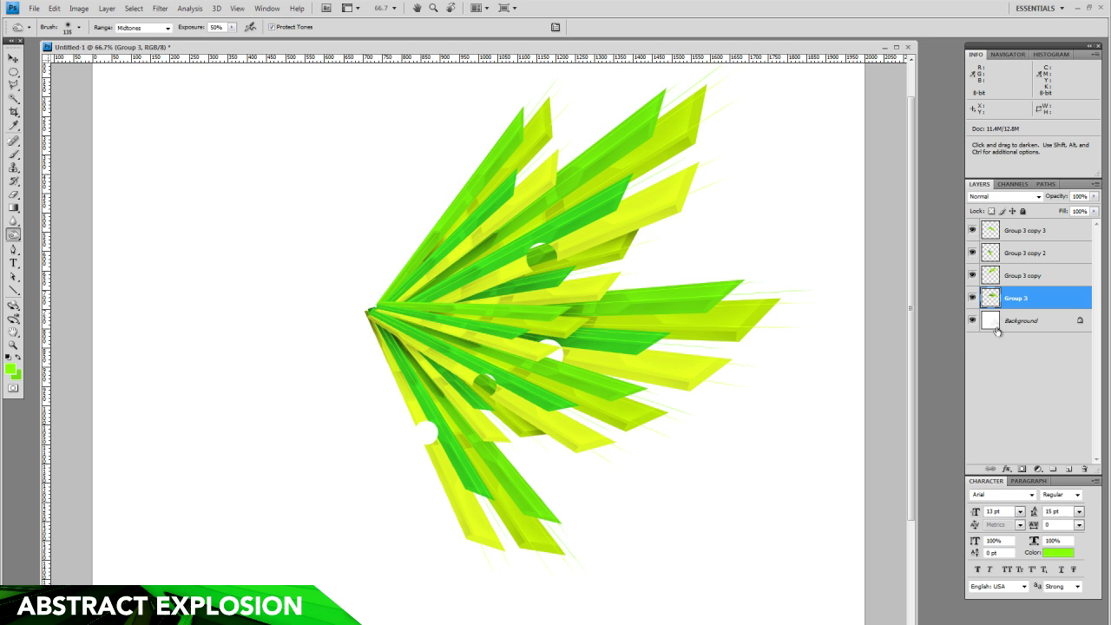
Toggle the visibility of Group 3 and Group 3 copy 3 to check which shards each layer contains.
click(971, 298)
click(971, 297)
click(13, 58)
click(616, 389)
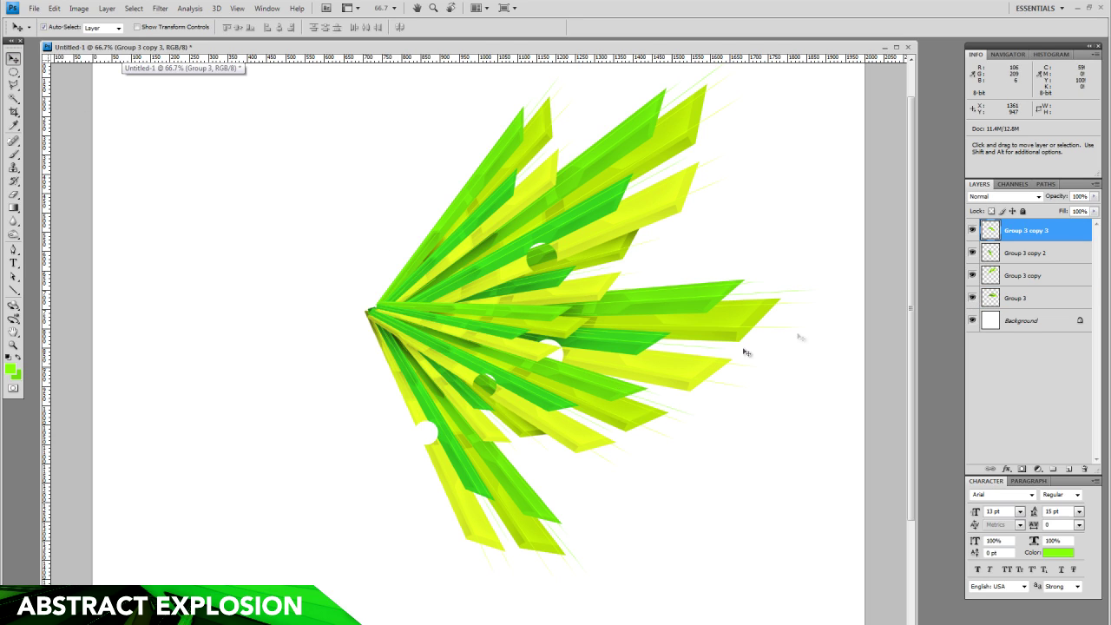
click(972, 230)
click(972, 230)
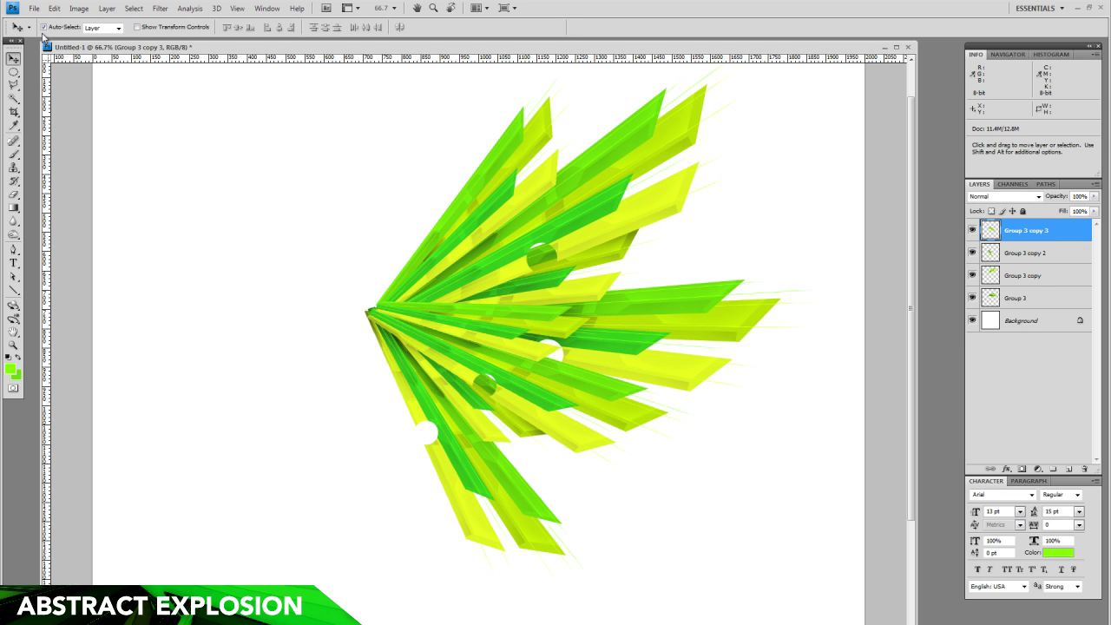
Turn off Auto-Select, nudge the four shard layers together, duplicate them and merge the duplicates into one layer.
shift+click(1057, 300)
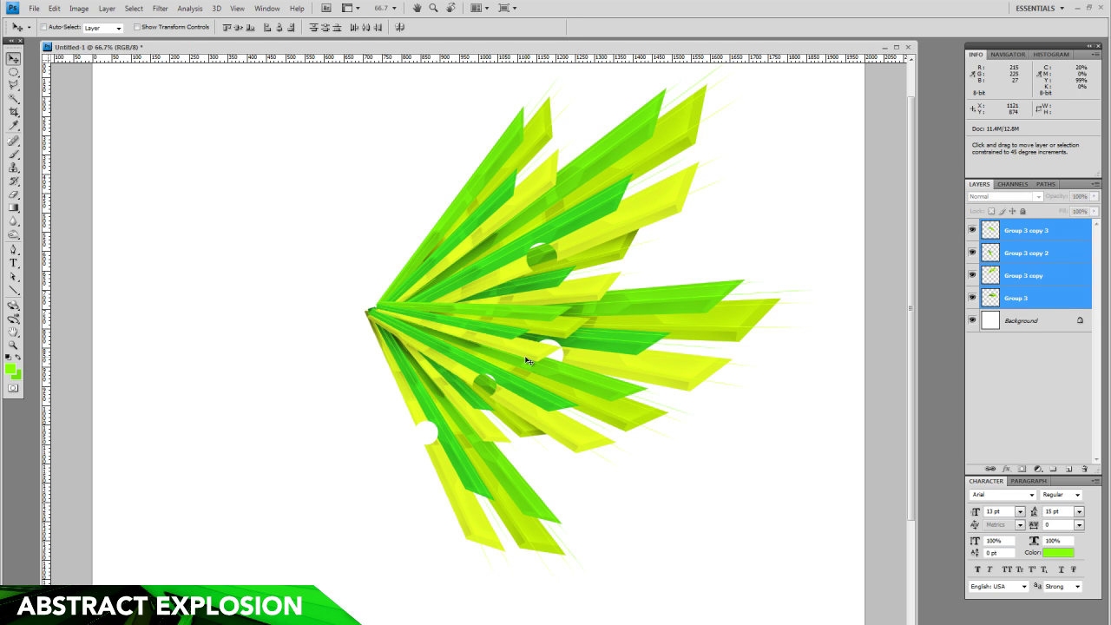
drag(659, 344, 655, 348)
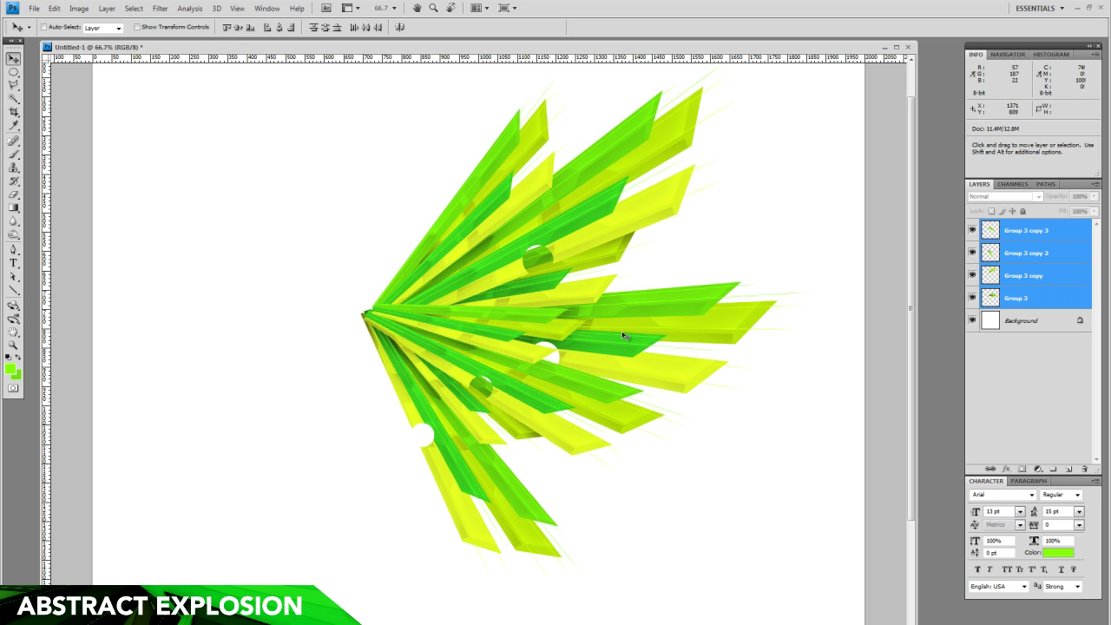
drag(1039, 300, 1069, 472)
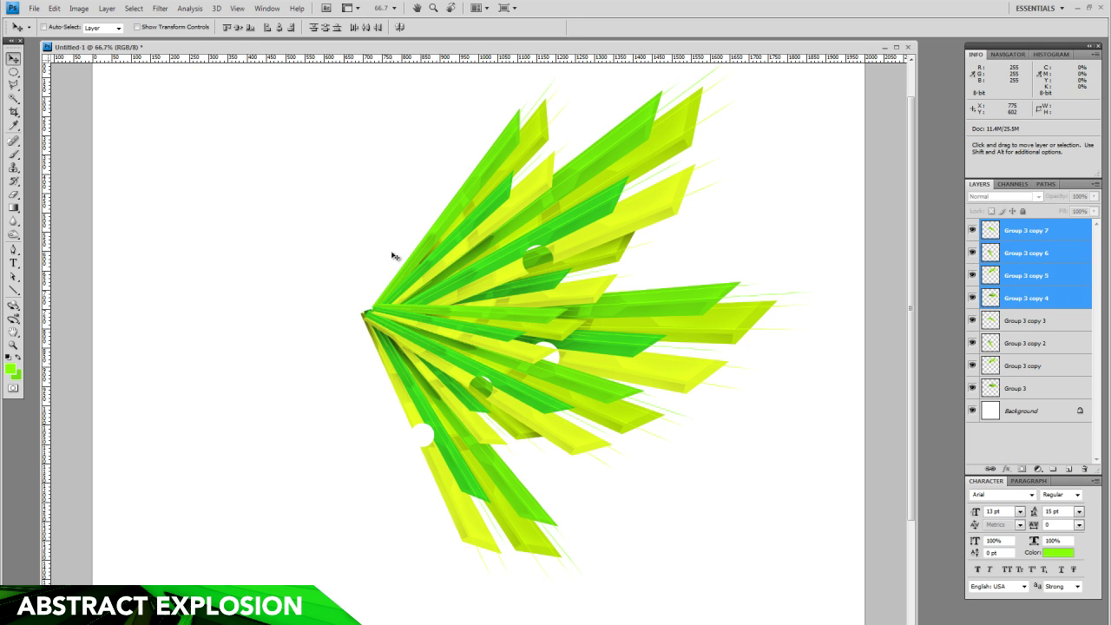
key(ctrl+e)
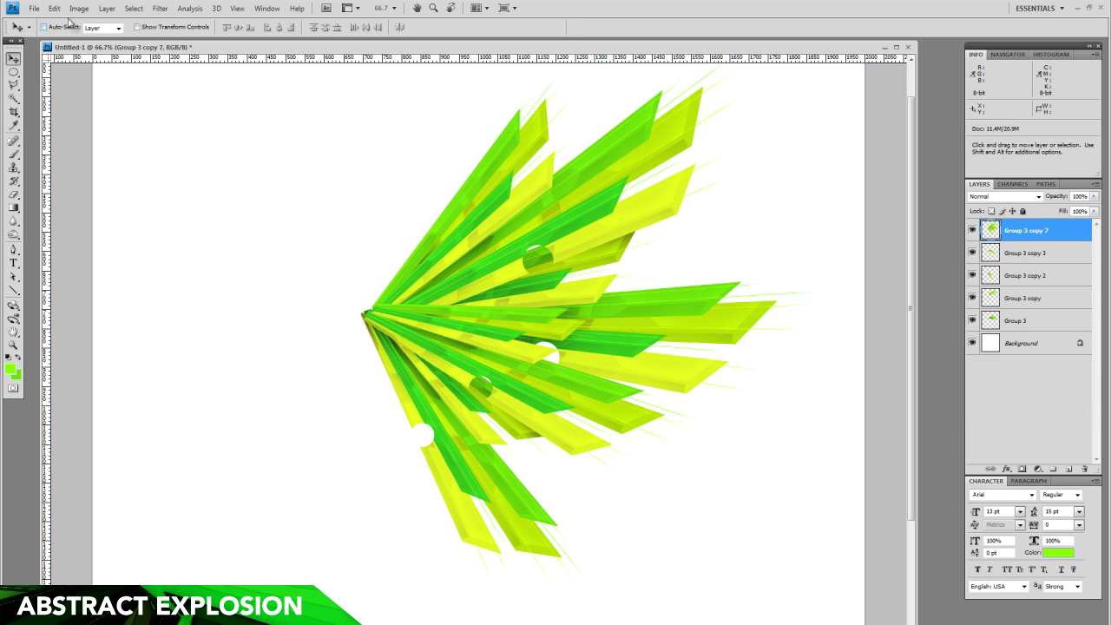
Flip the merged fan horizontally and move it to the opposite side of the original burst's origin.
click(54, 10)
mouse_move(173, 224)
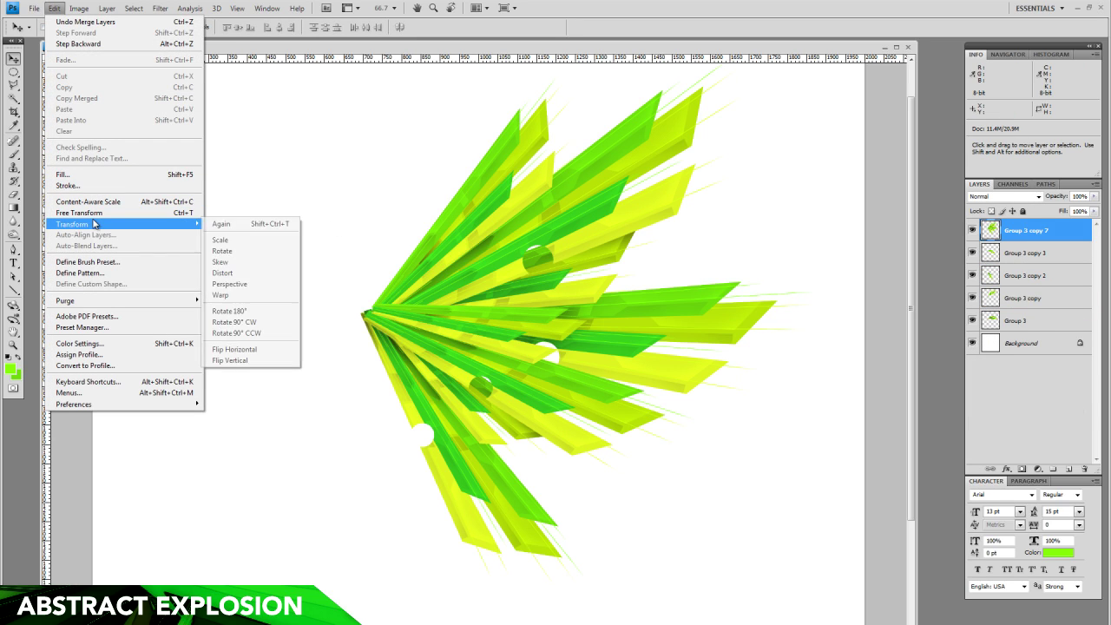
click(262, 349)
drag(706, 375, 392, 367)
Scale down the flipped fan, rotate it clockwise and align its narrow end with the original burst's origin.
key(ctrl+t)
drag(505, 596, 480, 376)
drag(277, 295, 289, 276)
key(Return)
drag(360, 321, 367, 317)
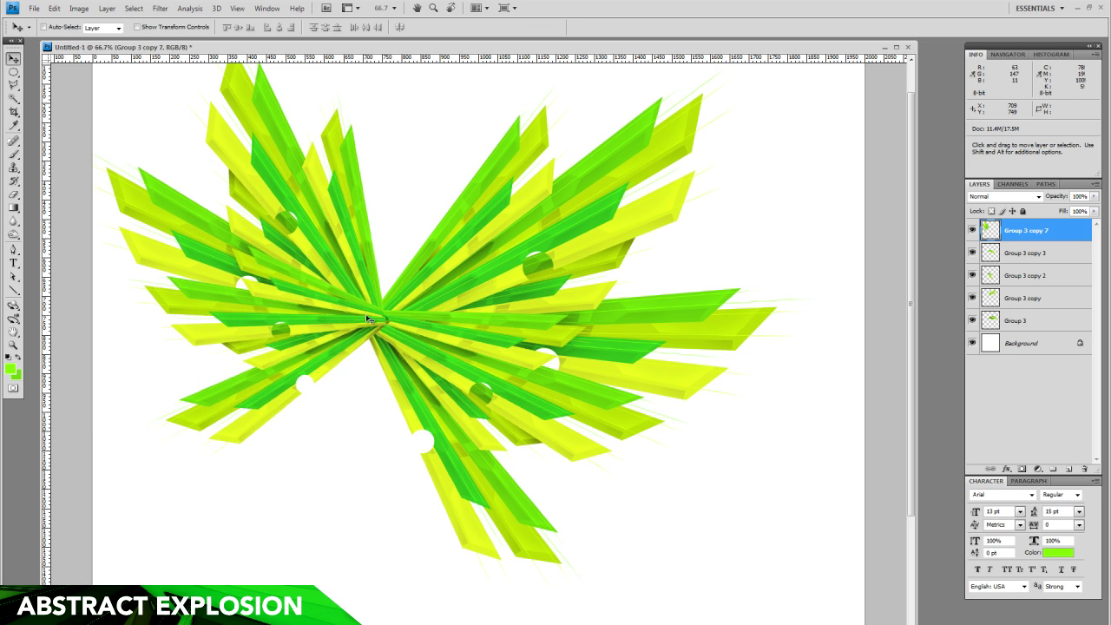
Duplicate all five shard layers, merge the duplicates and place the merged layer directly above the Background.
shift+click(1061, 322)
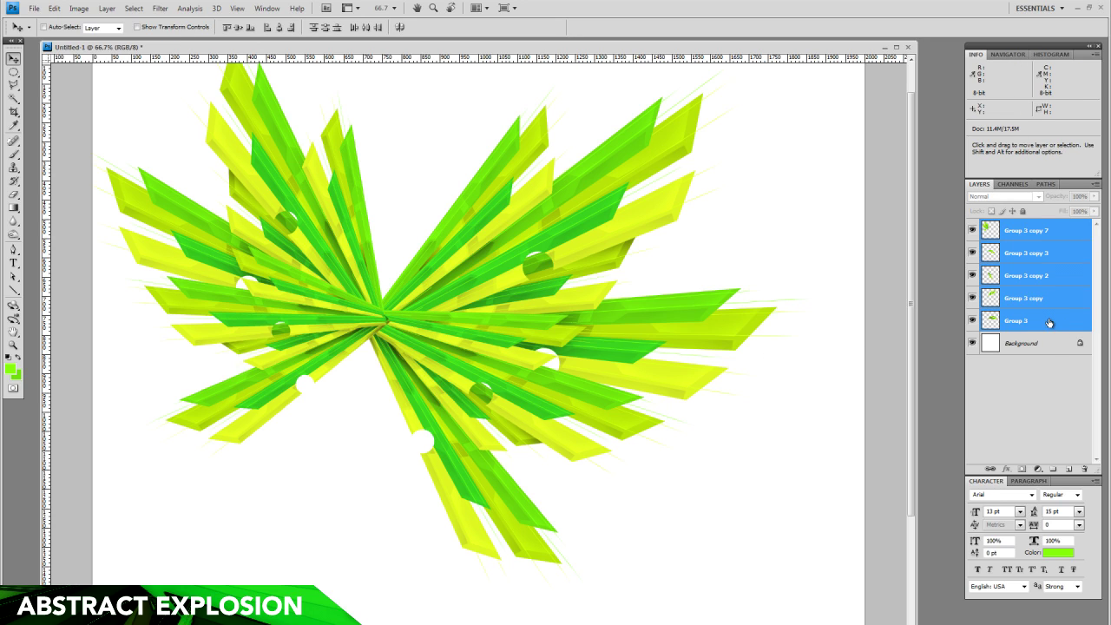
drag(1055, 322, 1069, 469)
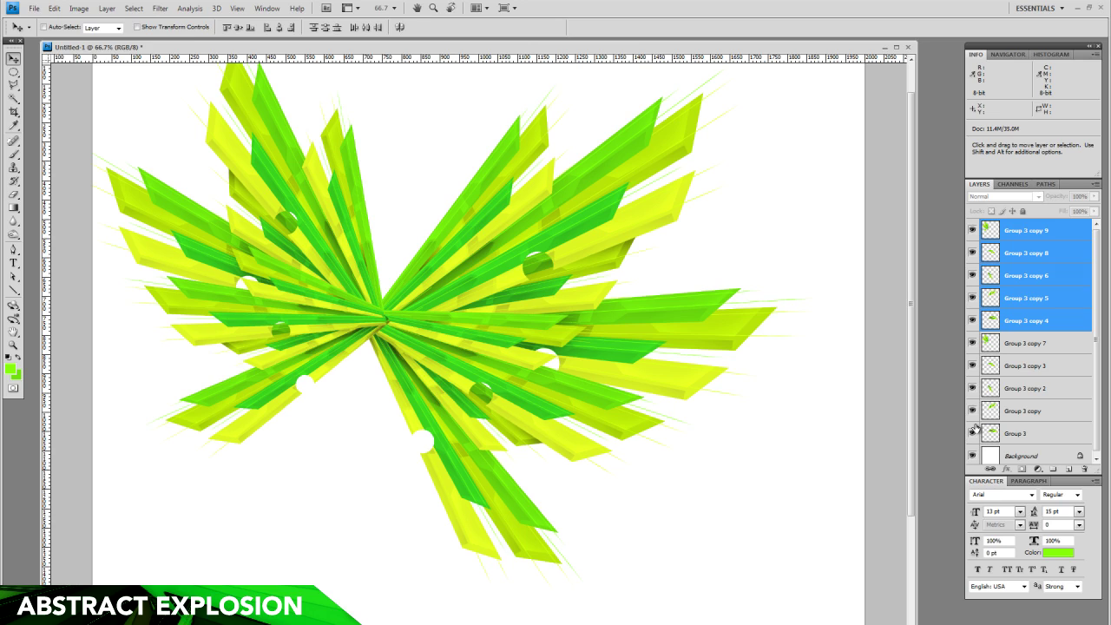
key(ctrl+e)
drag(1041, 235, 1025, 351)
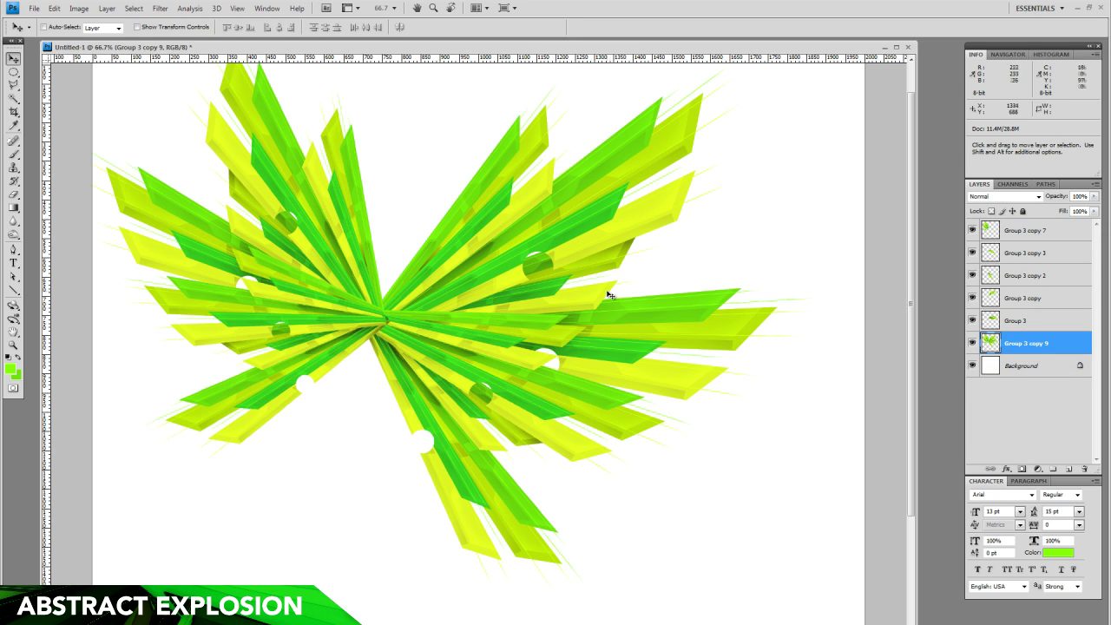
Scale down the merged burst copy, rotate it counterclockwise and align its centre with the original burst's origin, filling the gaps behind it.
key(ctrl+t)
drag(826, 605, 426, 373)
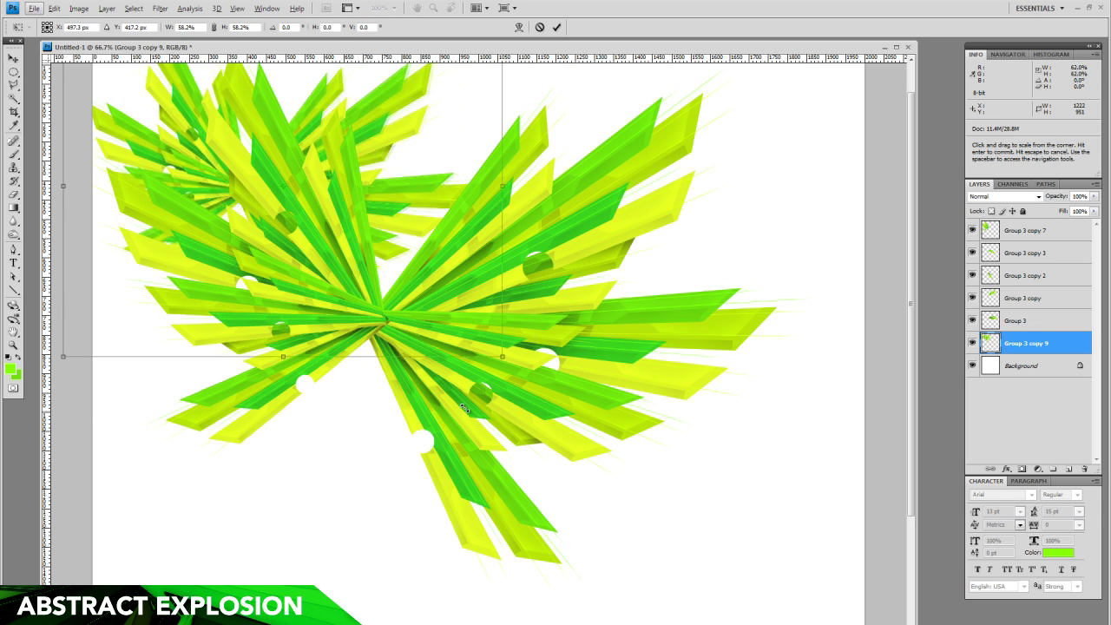
drag(503, 277, 489, 180)
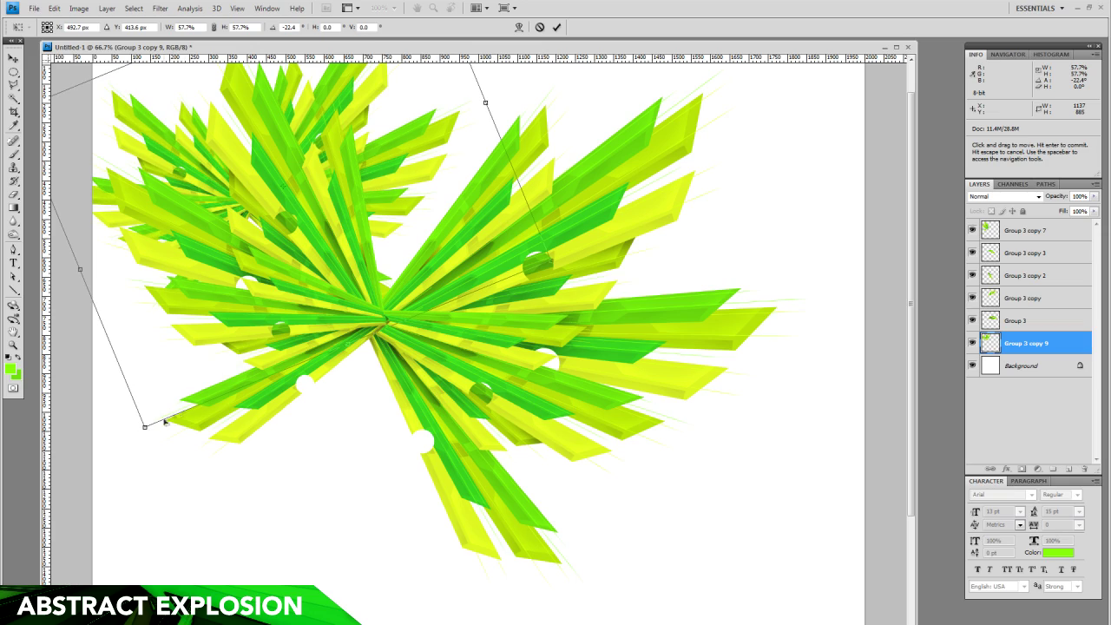
drag(145, 426, 179, 370)
drag(267, 287, 349, 407)
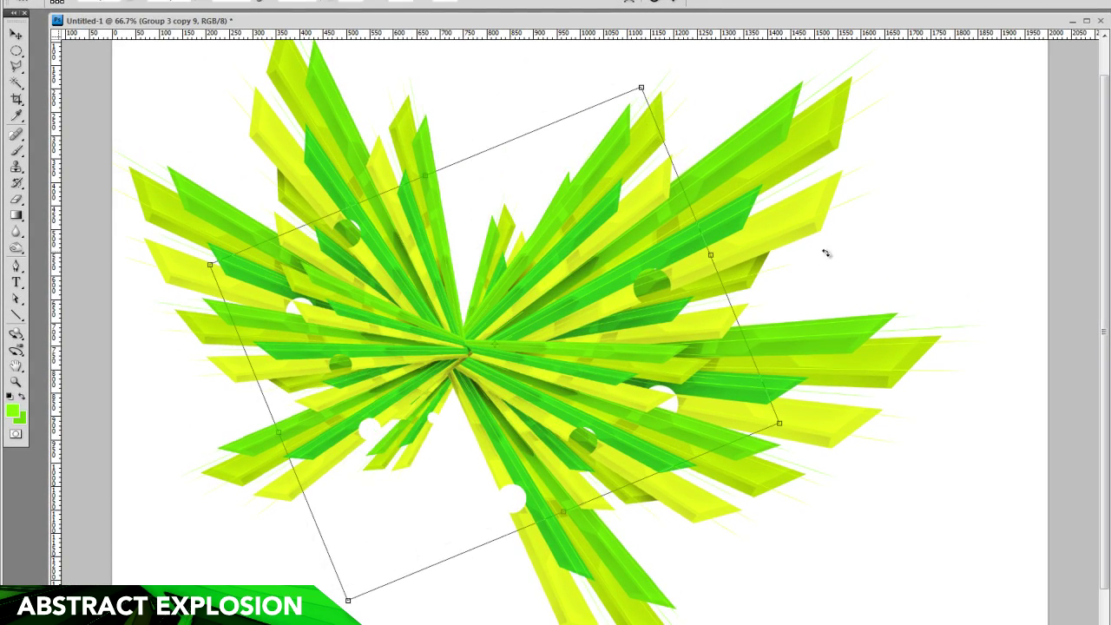
drag(826, 252, 682, 163)
mouse_move(583, 268)
mouse_down()
mouse_move(561, 254)
mouse_move(569, 258)
mouse_up()
key(Return)
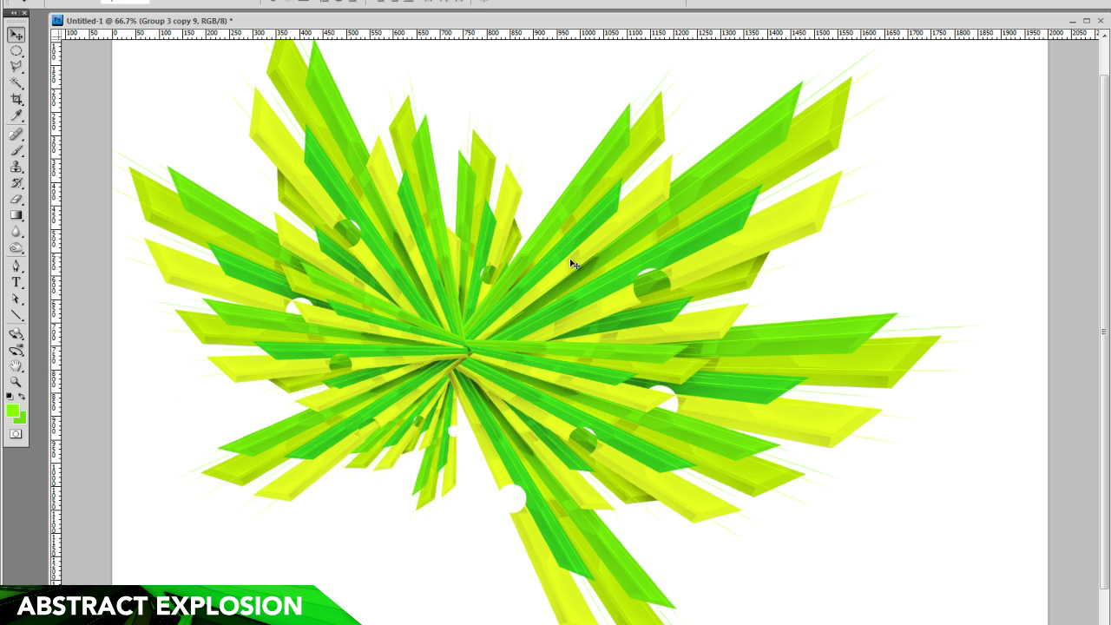
Darken the small burst copy's shards around the origin with the Burn tool.
click(15, 248)
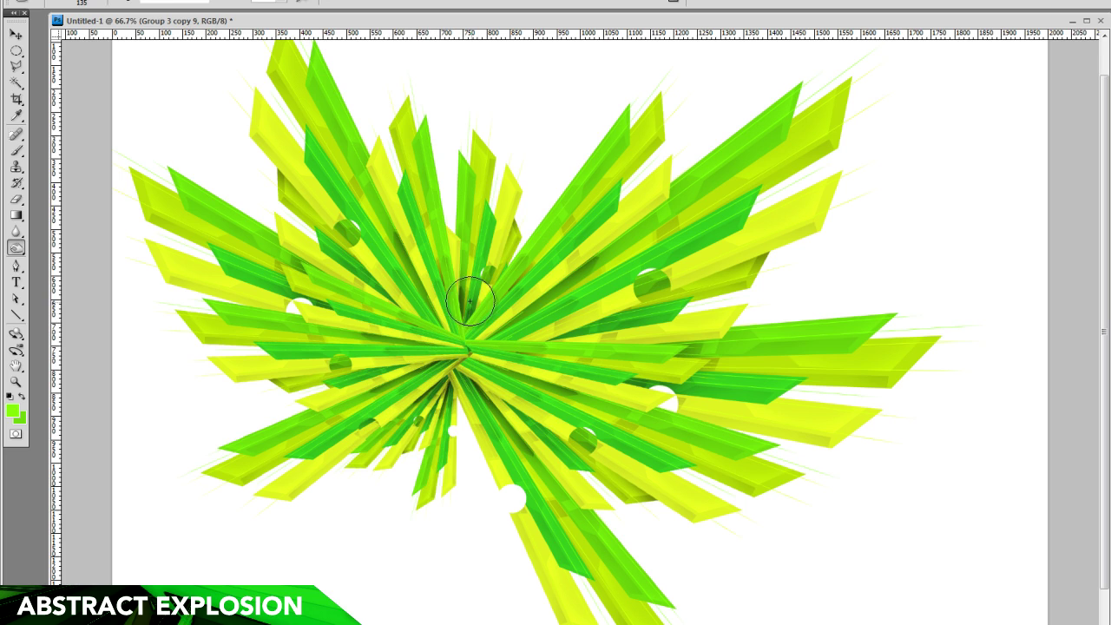
drag(519, 259, 482, 300)
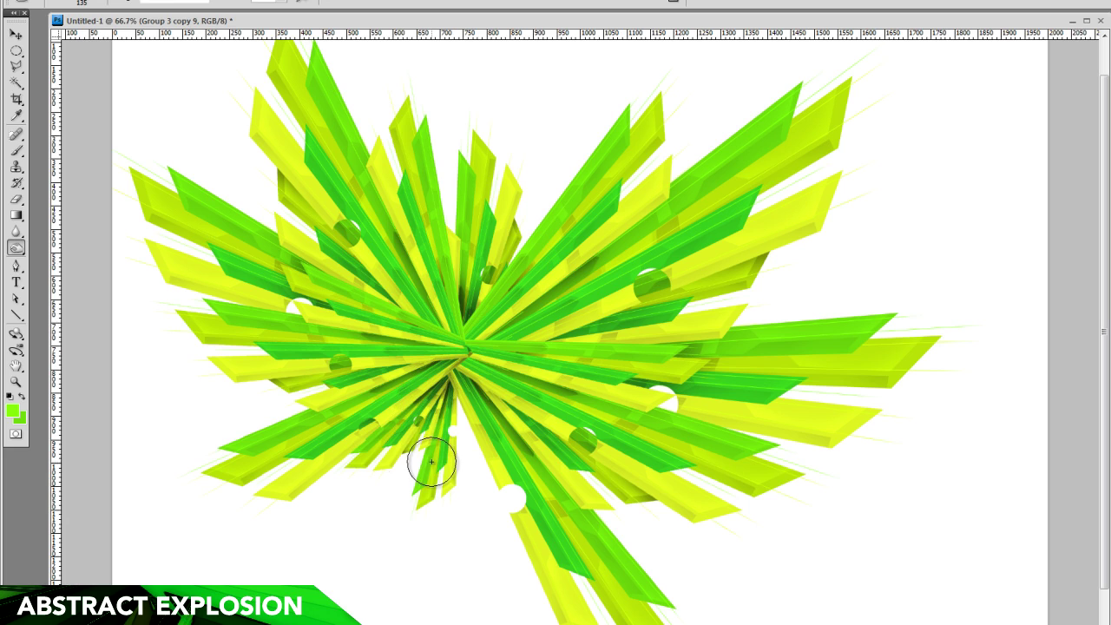
click(16, 34)
mouse_move(719, 308)
mouse_down()
mouse_move(717, 320)
mouse_move(724, 292)
mouse_up()
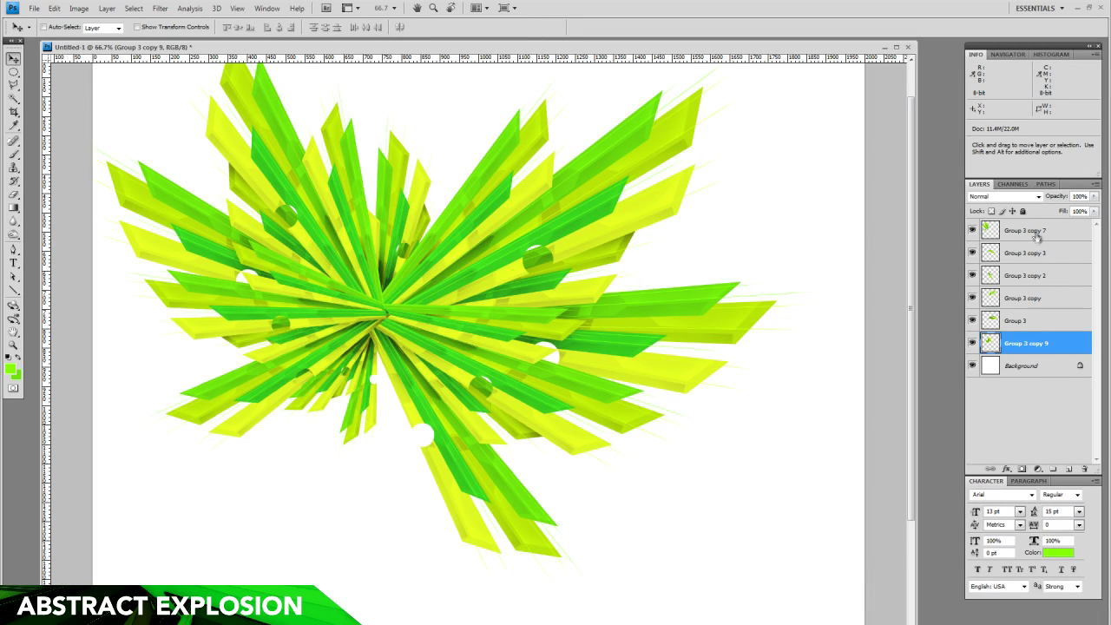
Group all six shard layers, then duplicate the group and merge the duplicate into a single layer.
shift+click(1035, 230)
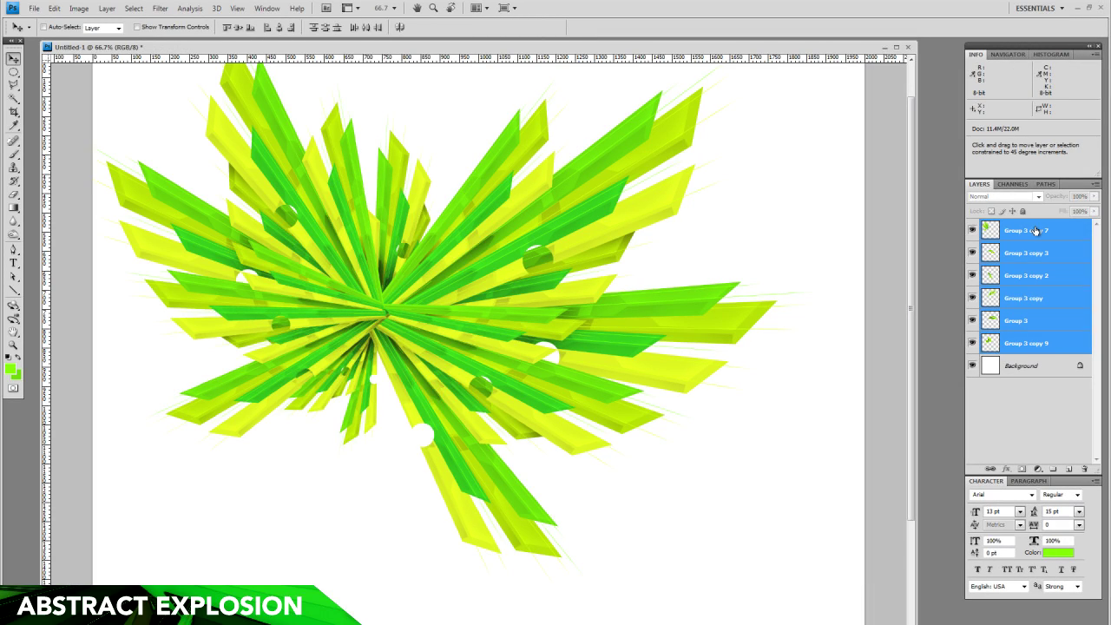
click(1053, 470)
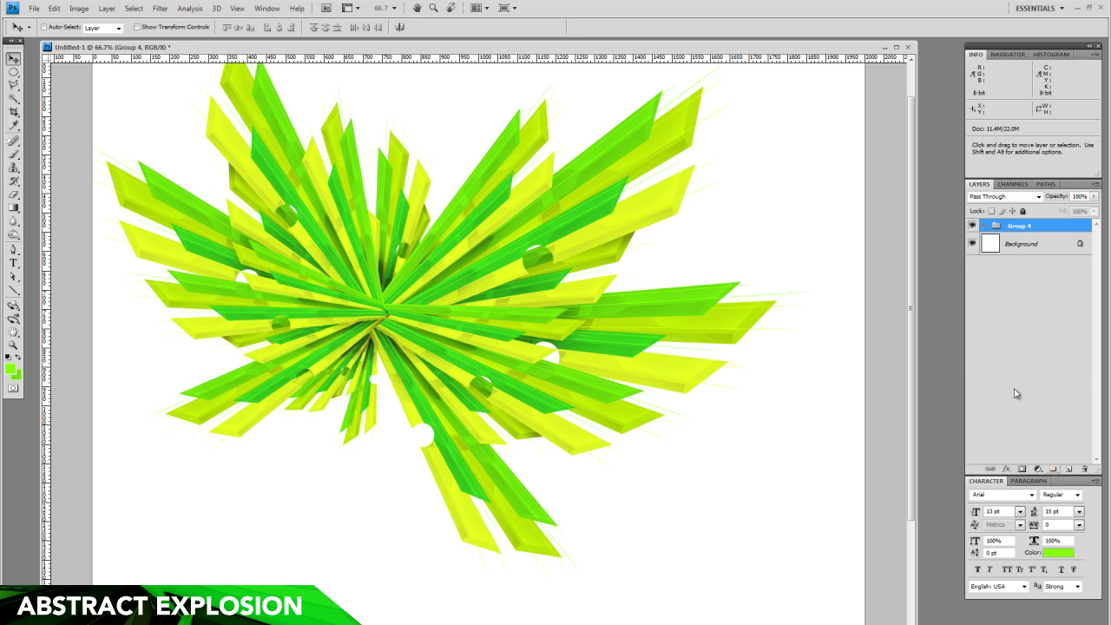
drag(1046, 224, 1068, 469)
key(ctrl+e)
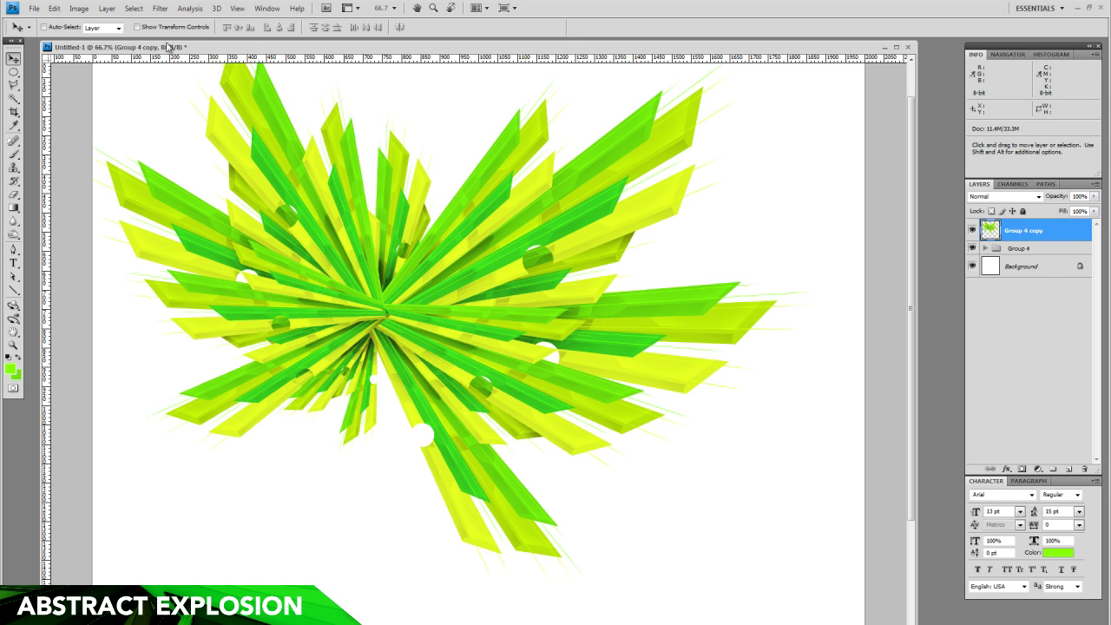
Apply the Find Edges filter to the merged burst layer and make a hidden duplicate of the outlined result.
click(160, 8)
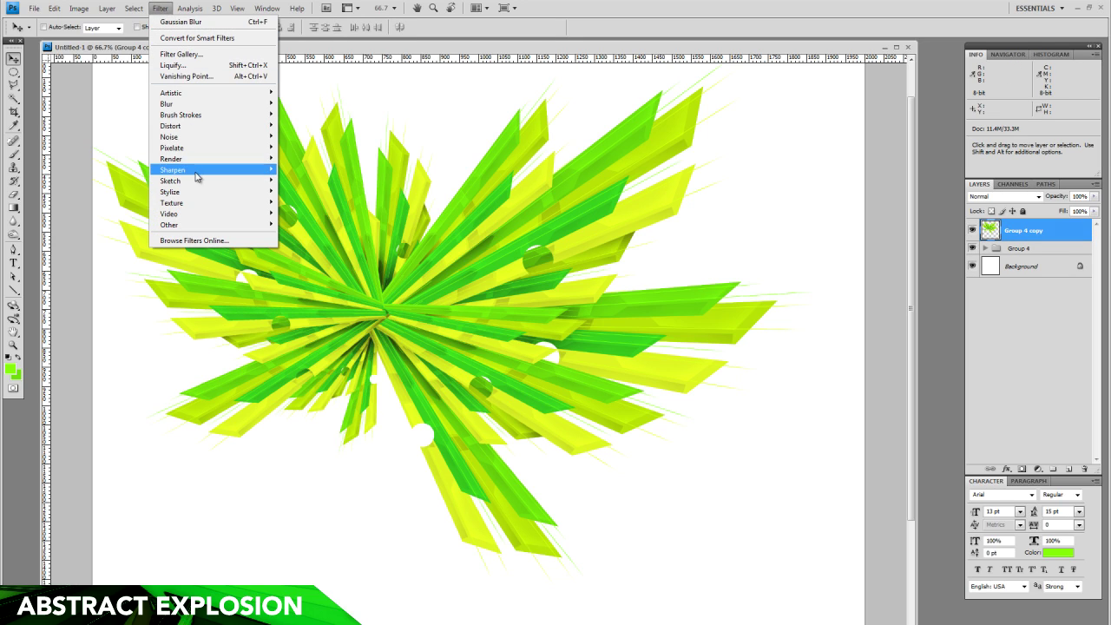
mouse_move(195, 191)
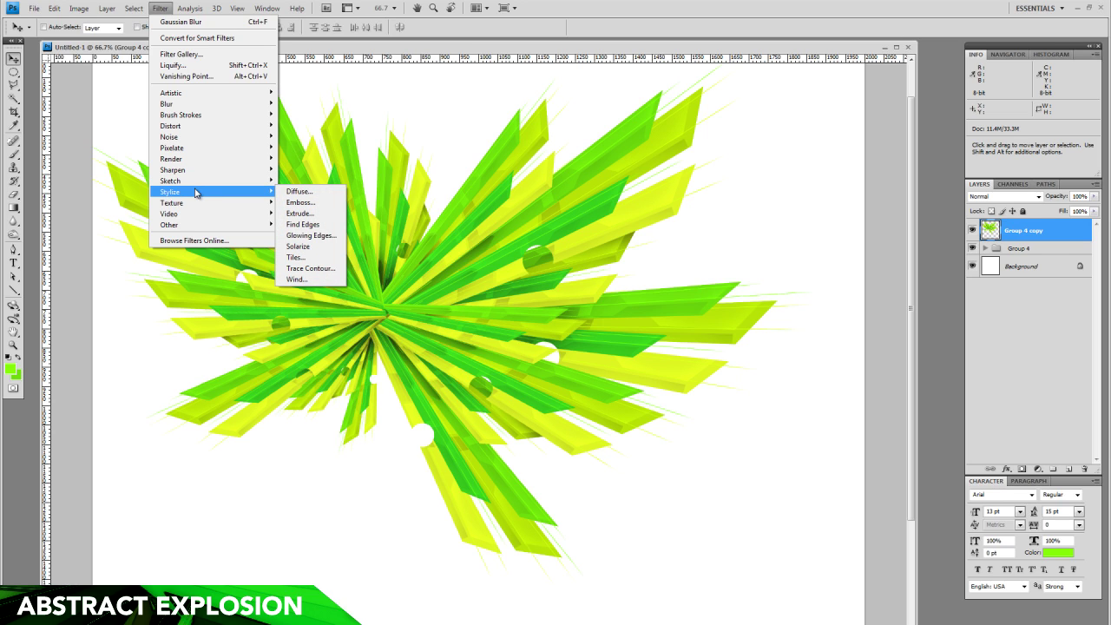
click(304, 224)
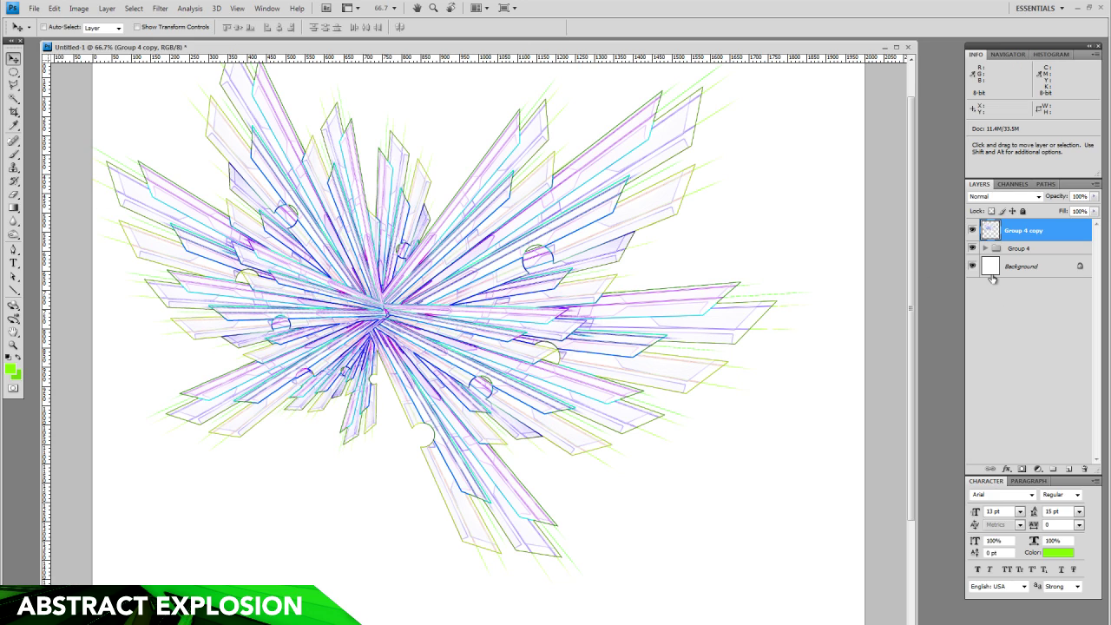
drag(1048, 231, 1068, 471)
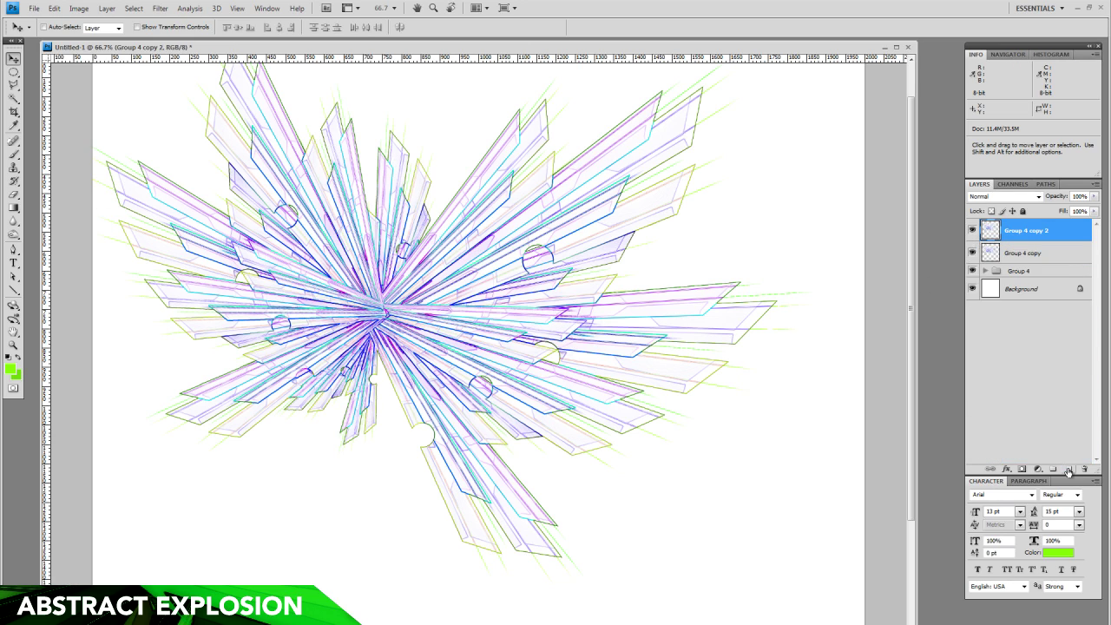
click(972, 230)
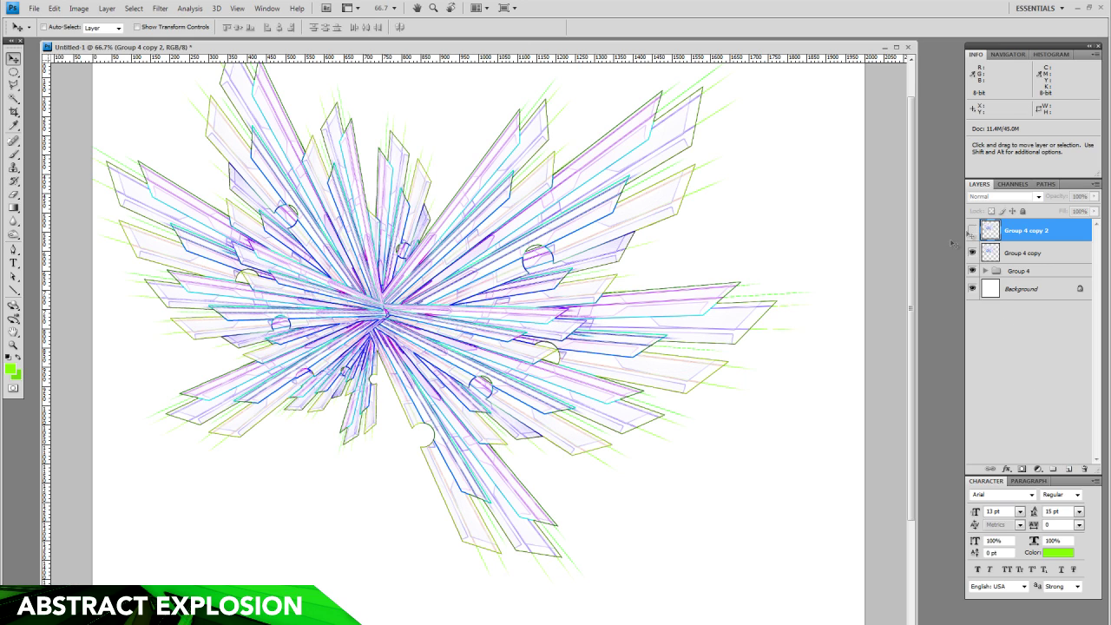
Apply a Gaussian Blur with a 3.0-pixel radius to the lower outline layer, Group 4 copy.
click(1036, 256)
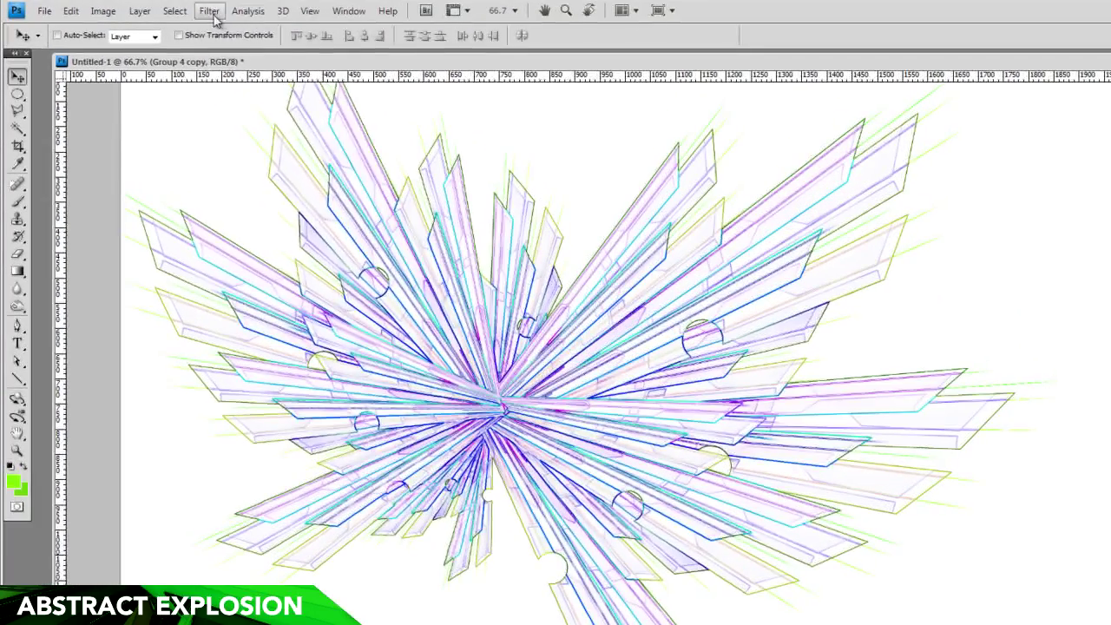
click(160, 7)
mouse_move(219, 139)
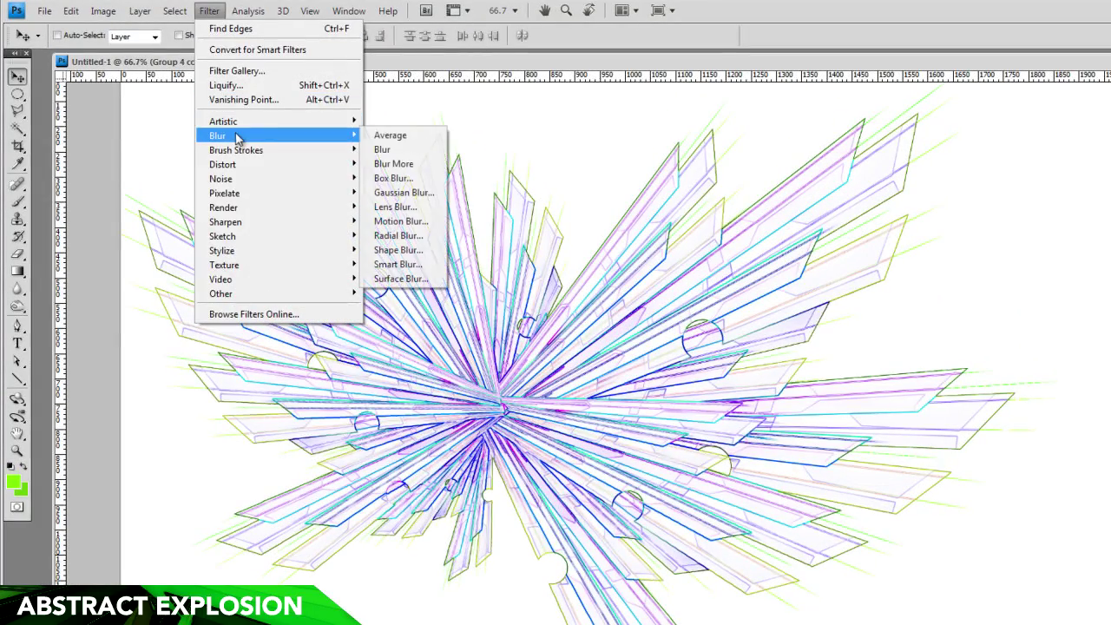
click(404, 192)
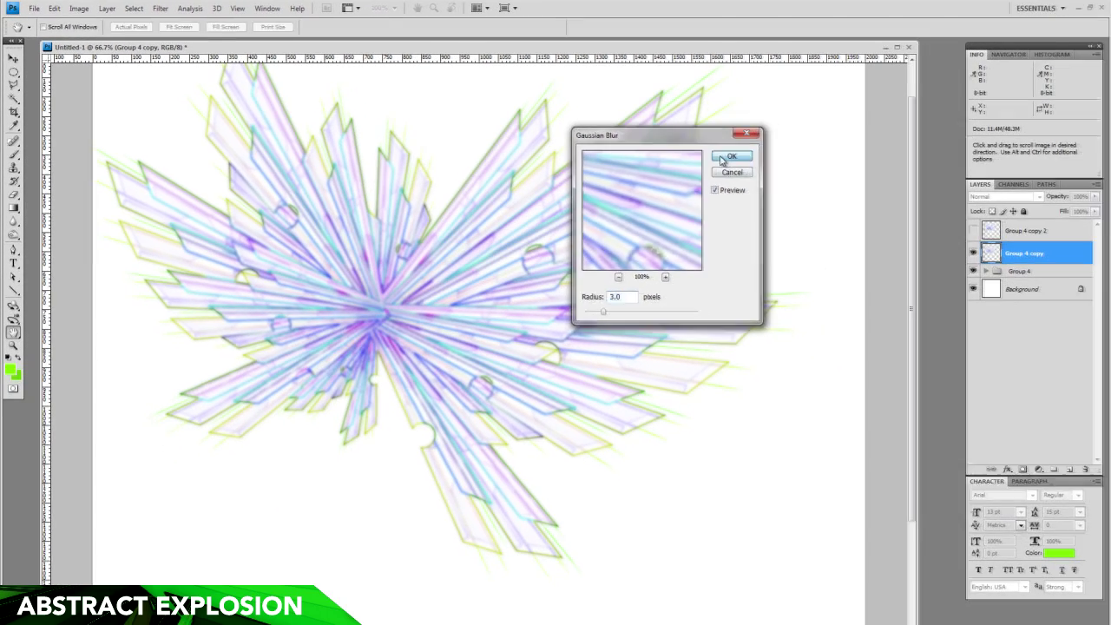
click(955, 203)
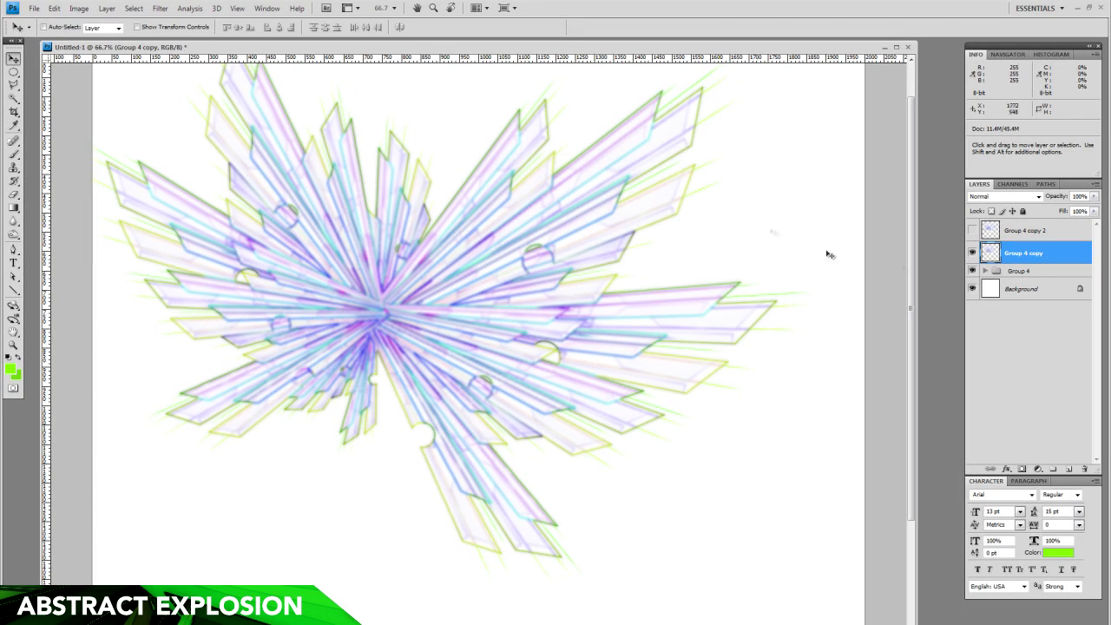
Set the blurred outline layer's blending mode to Multiply and its opacity to 40%.
click(1039, 198)
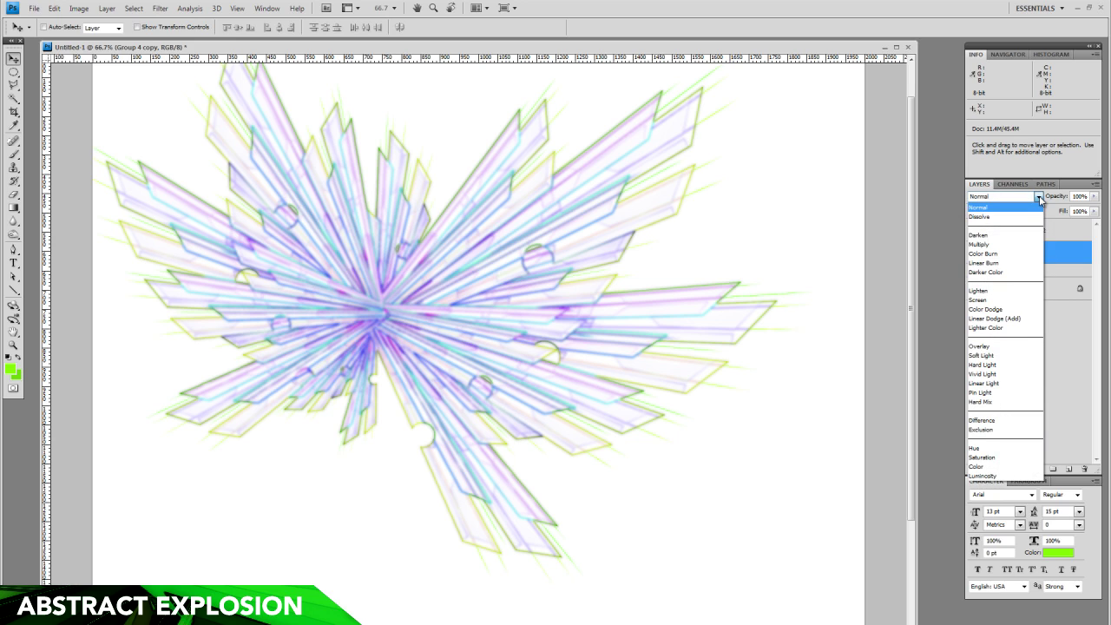
click(1000, 246)
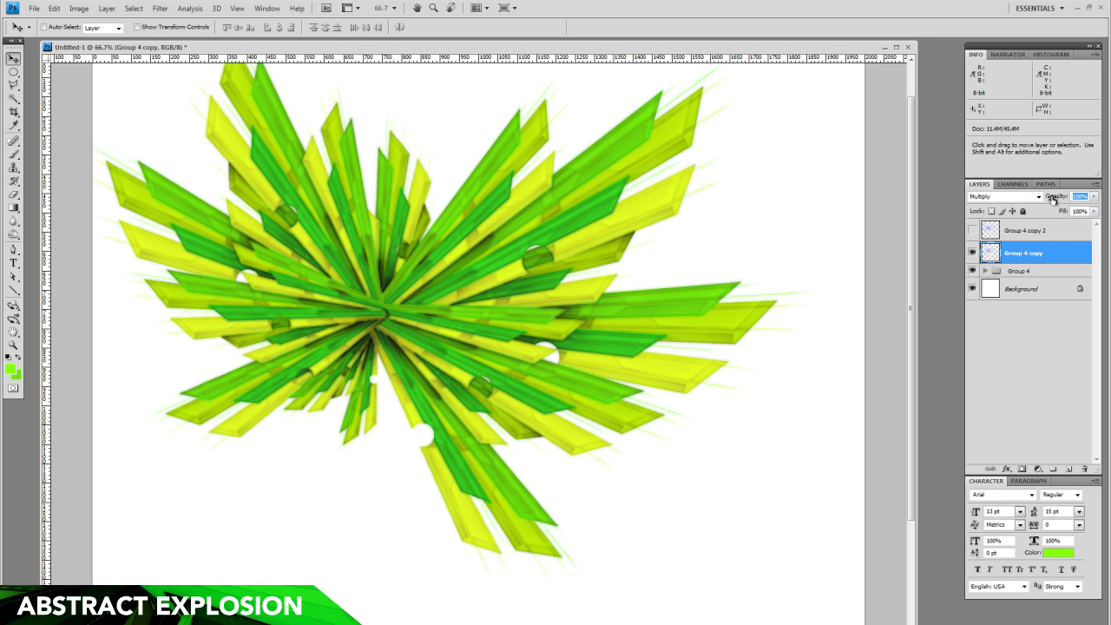
text(40)
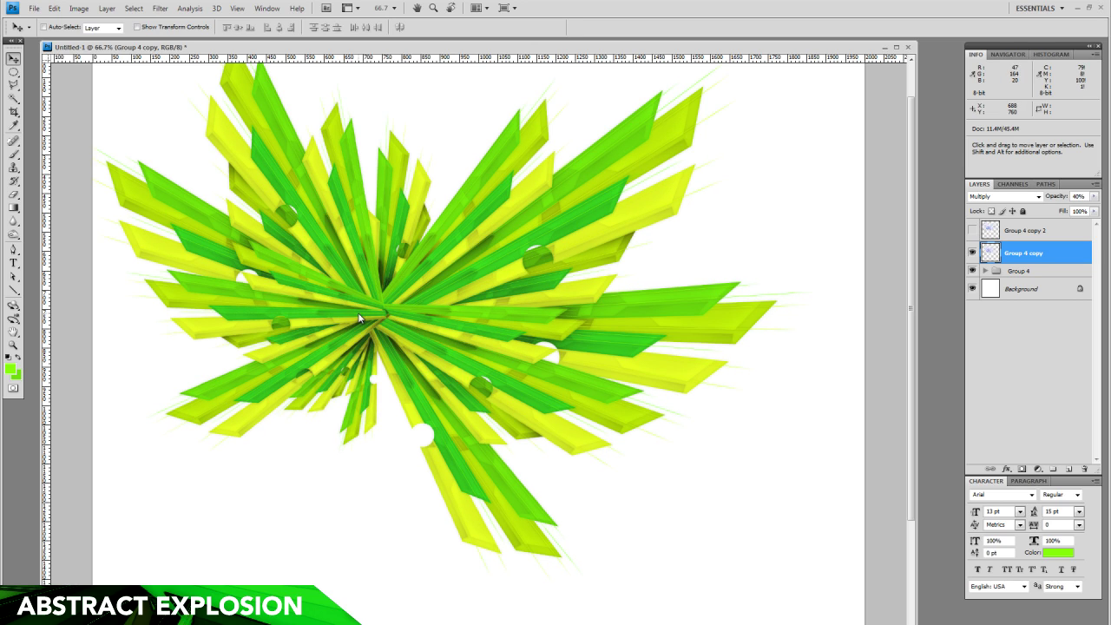
Show the sharp outline layer, Group 4 copy 2, and set it to Multiply at 40% opacity.
click(973, 231)
click(1044, 231)
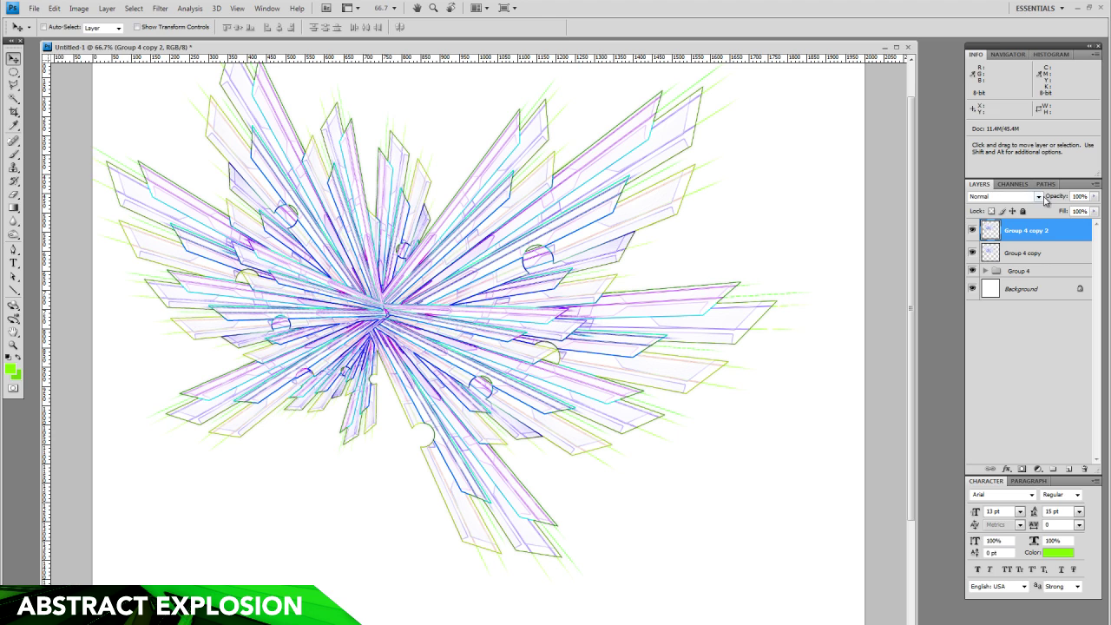
click(1038, 197)
click(993, 247)
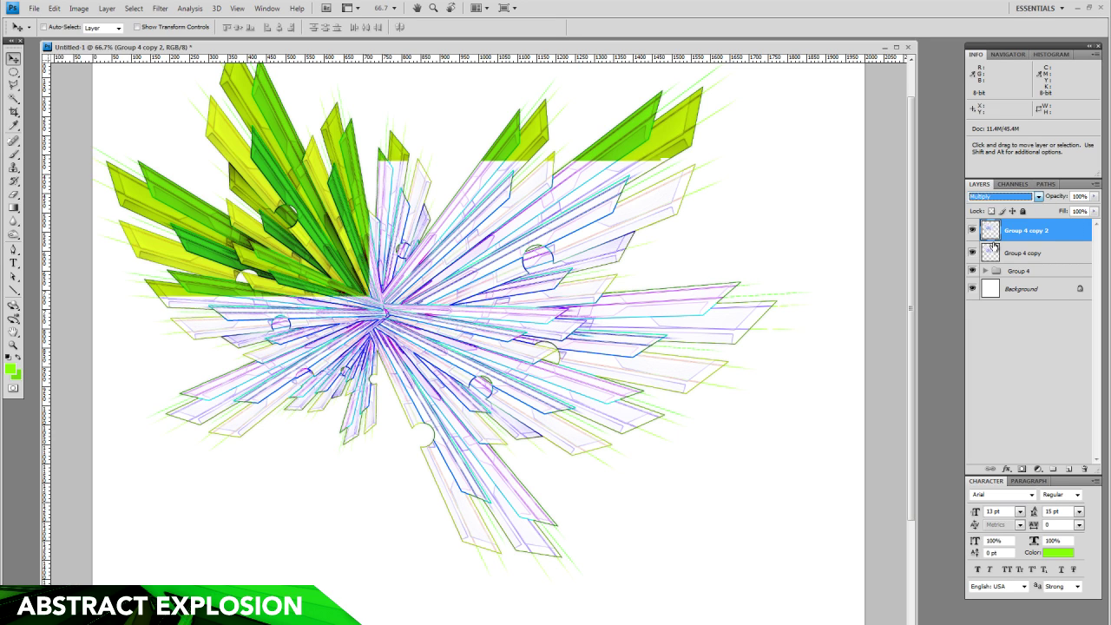
click(1076, 197)
text(40)
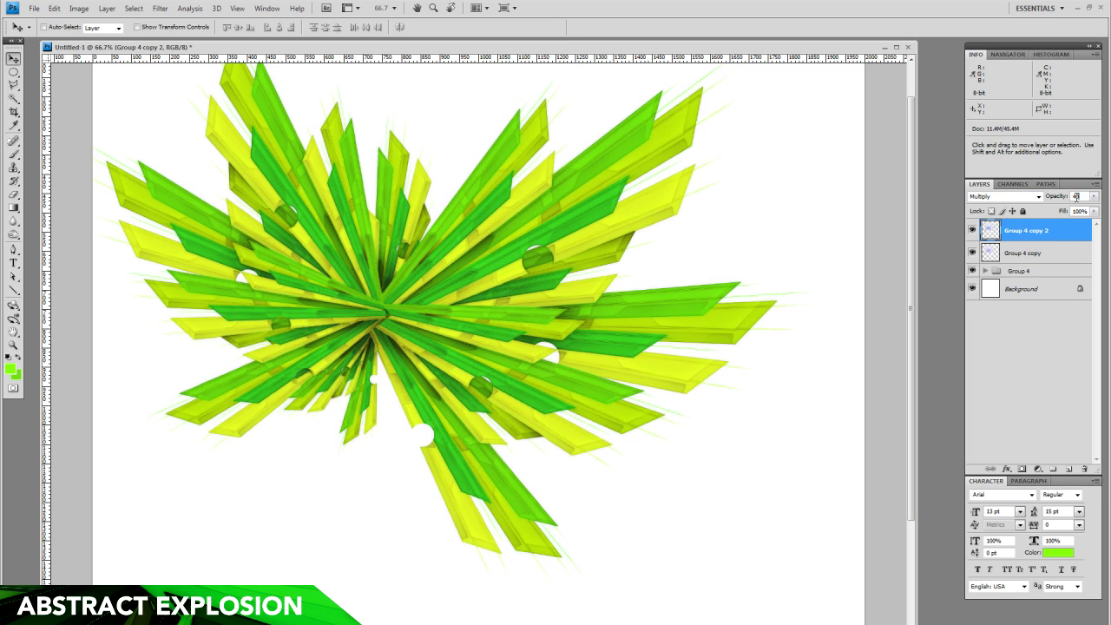
Examine the outlined shard edges up close and check the whole burst on the canvas.
click(14, 344)
right_click(507, 296)
click(536, 316)
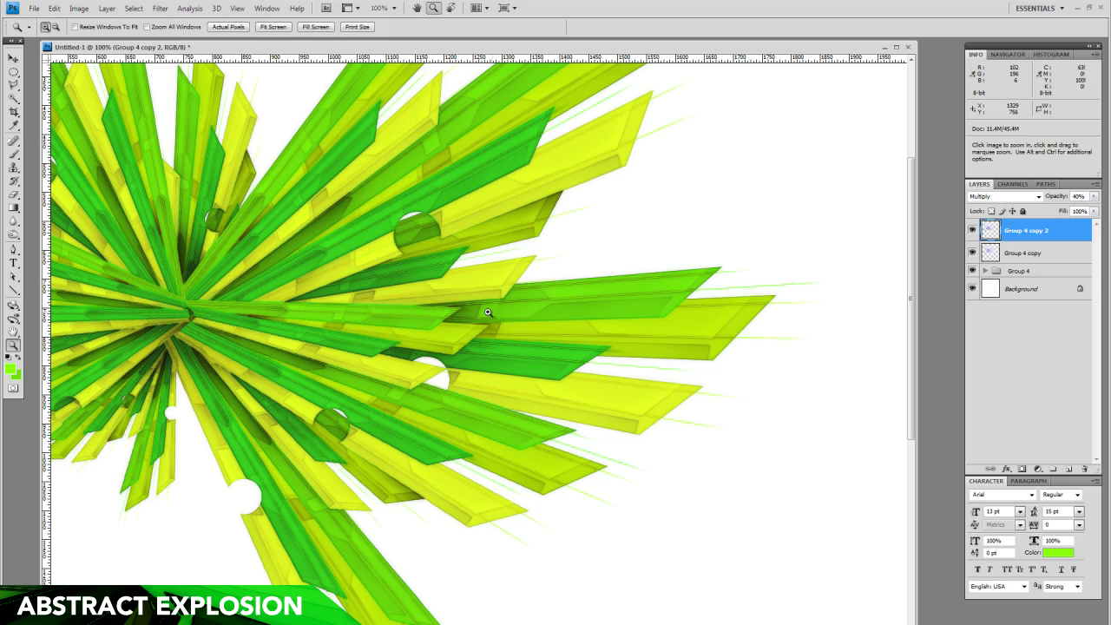
drag(295, 439, 406, 382)
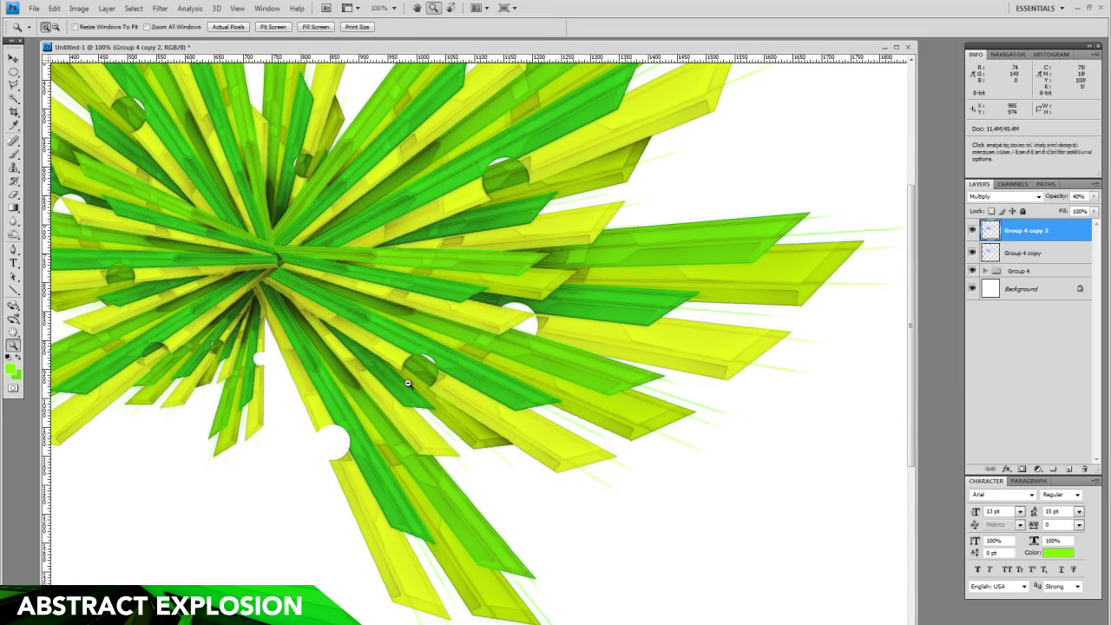
alt+click(469, 333)
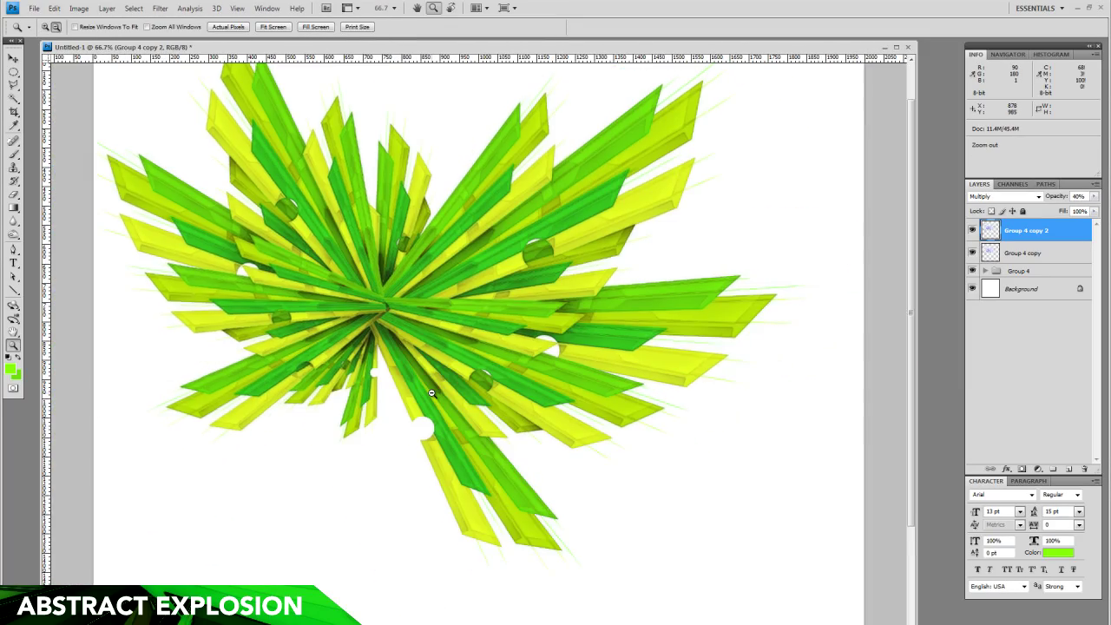
alt+click(432, 393)
key(space)
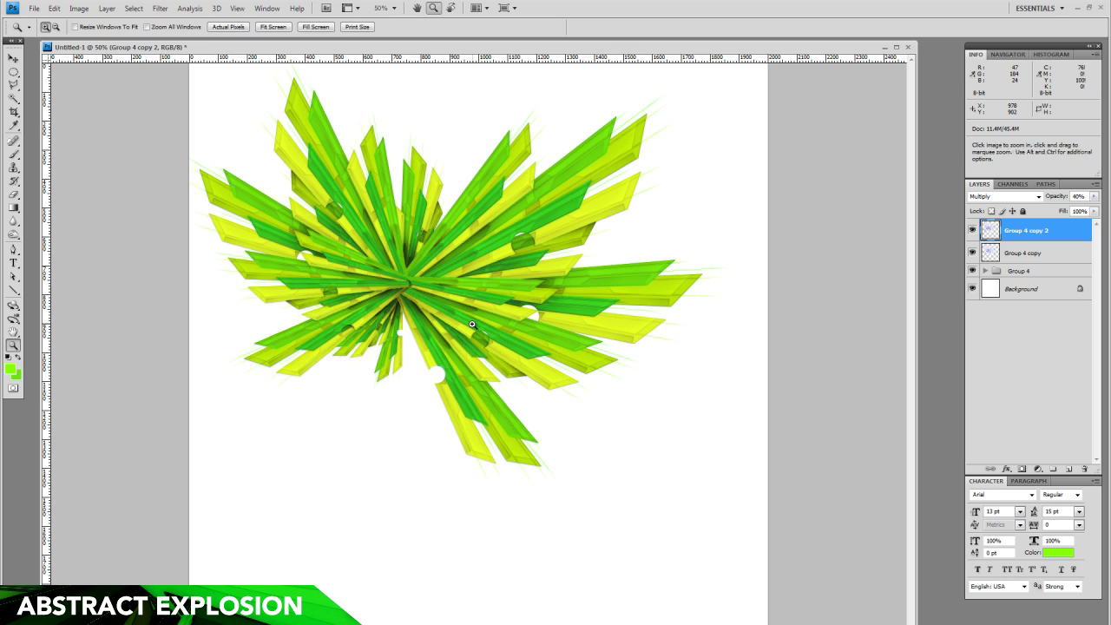
Add an empty layer directly above the Background and set the foreground color to light grey #d8d8d8.
click(1024, 290)
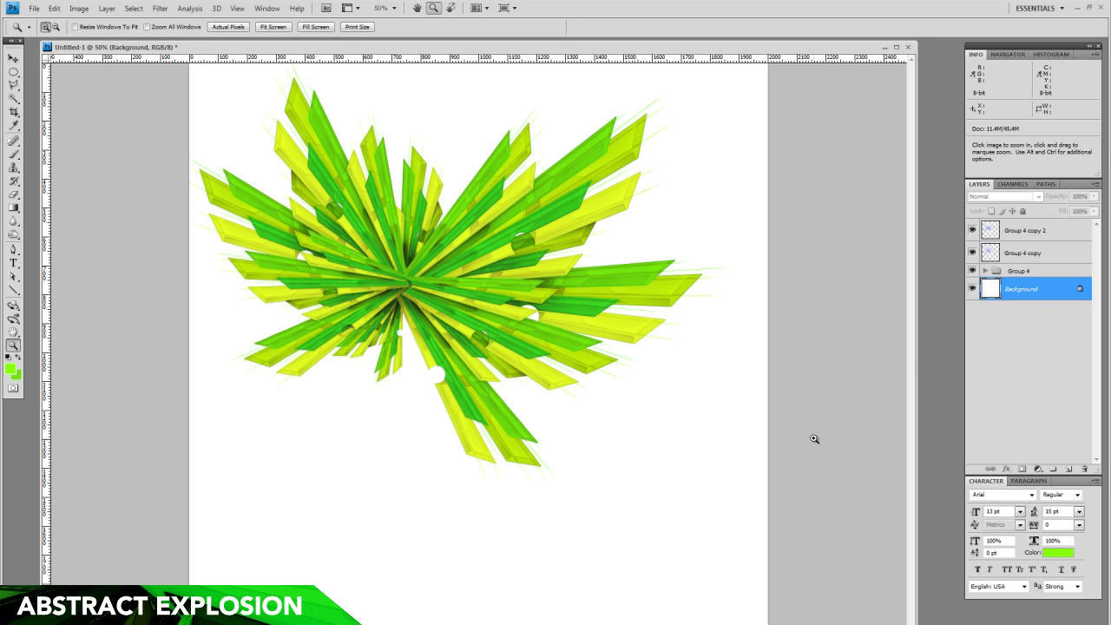
click(1071, 468)
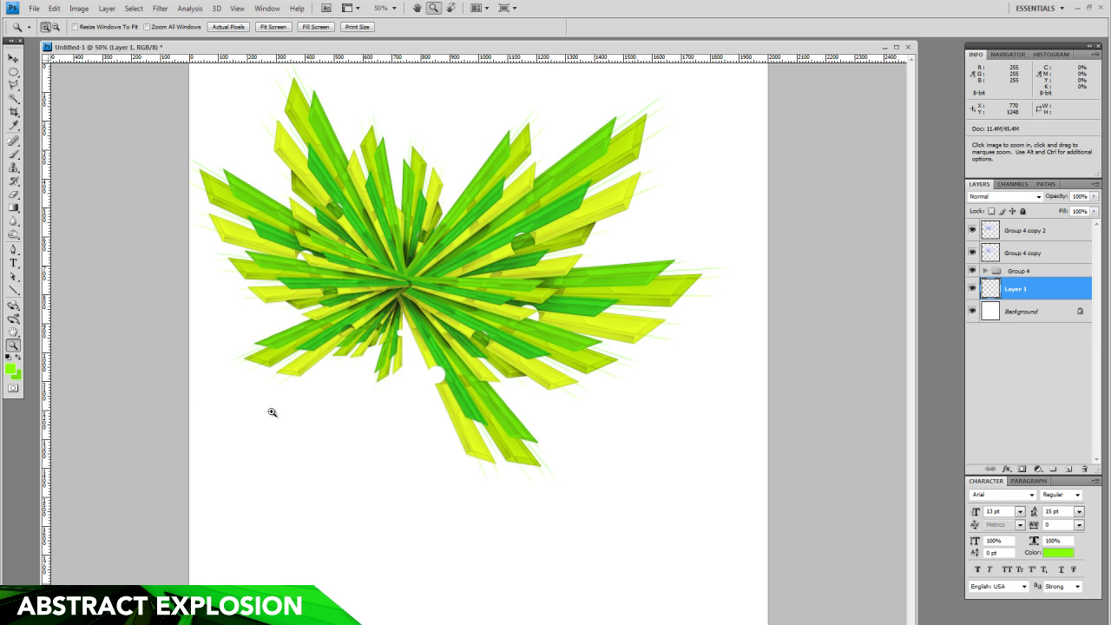
click(12, 371)
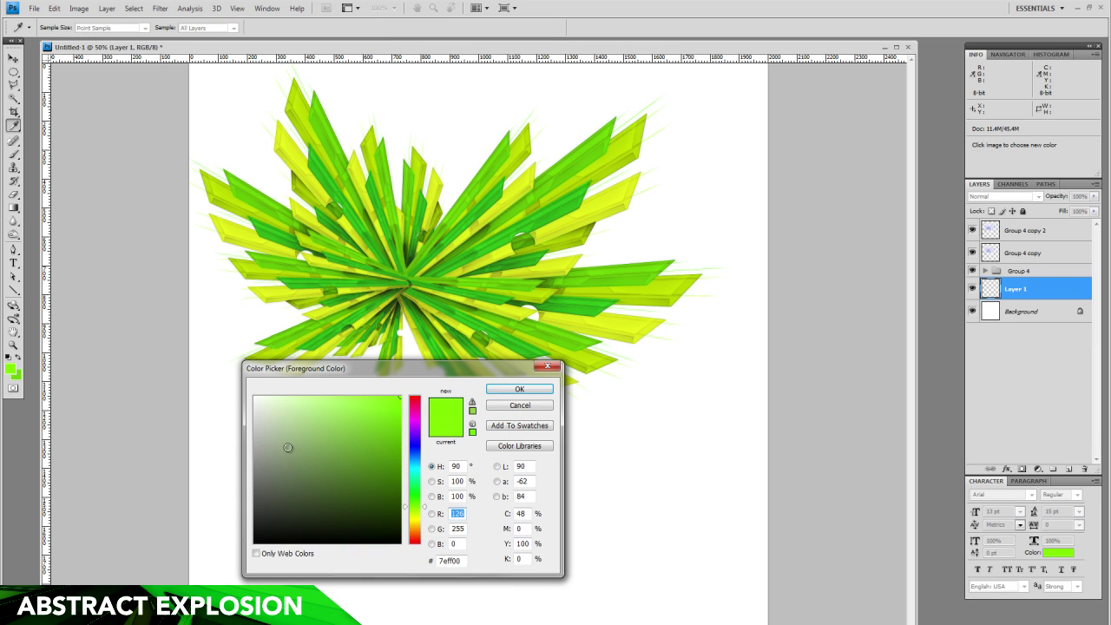
drag(263, 420, 245, 419)
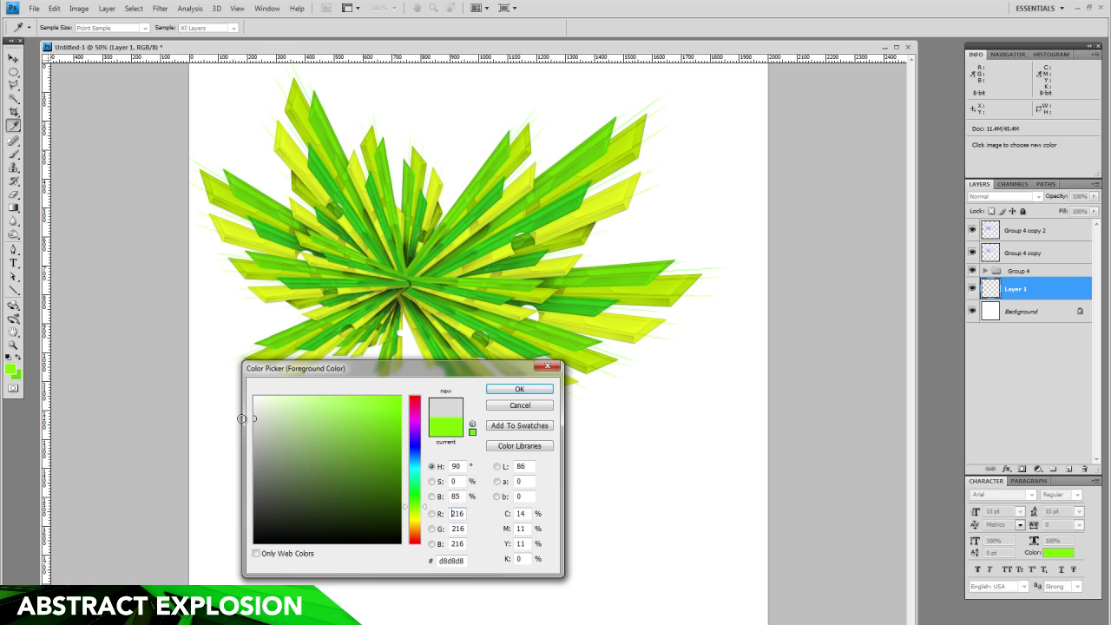
click(510, 391)
key(z)
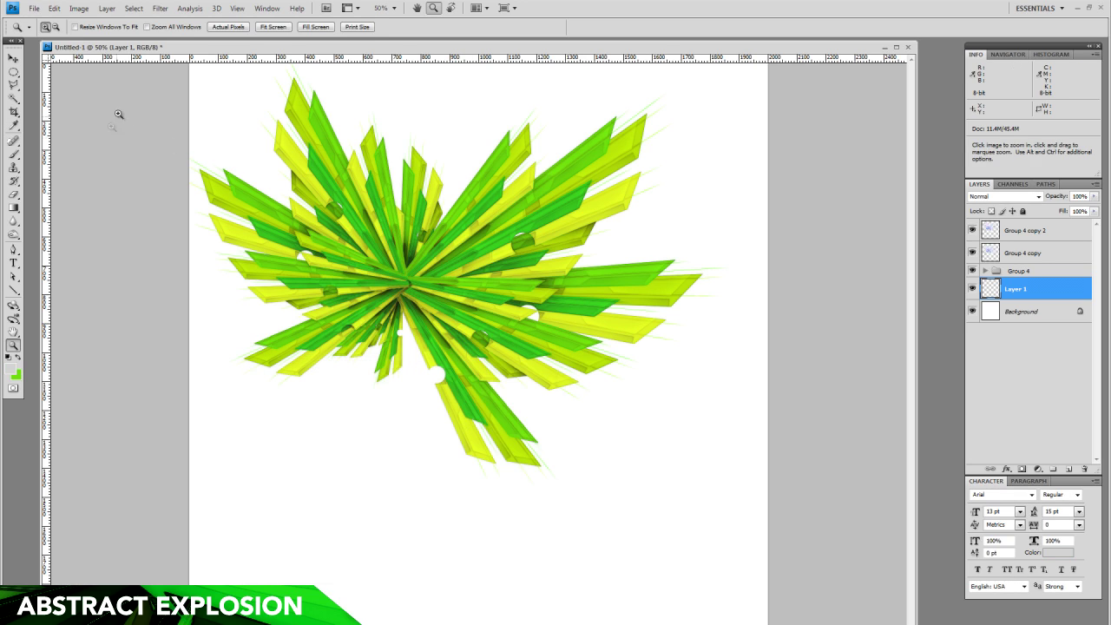
Paint soft light-grey spots on Layer 1 at the canvas's lower left, upper right and lower right with an 862 px brush at 0% hardness.
click(14, 154)
right_click(554, 406)
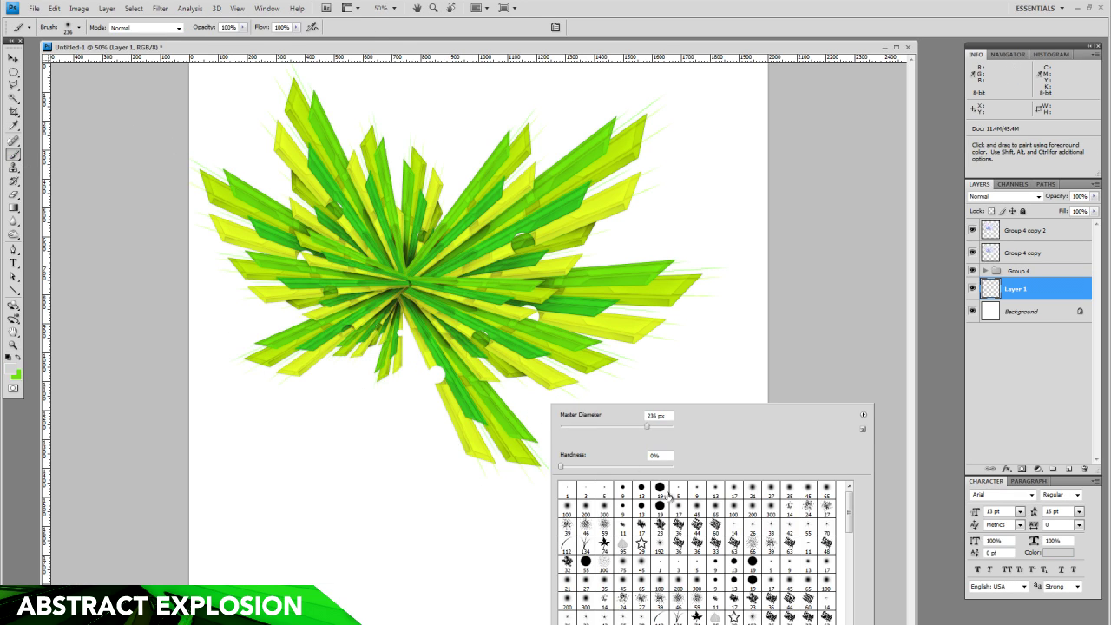
click(666, 433)
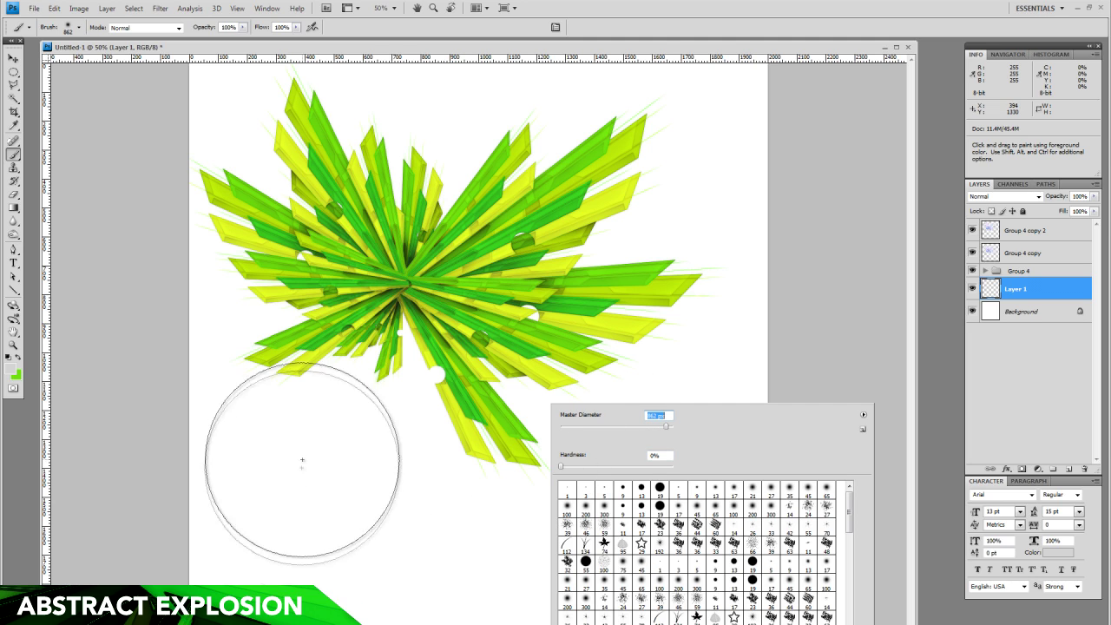
key(Return)
click(299, 528)
drag(619, 186, 657, 236)
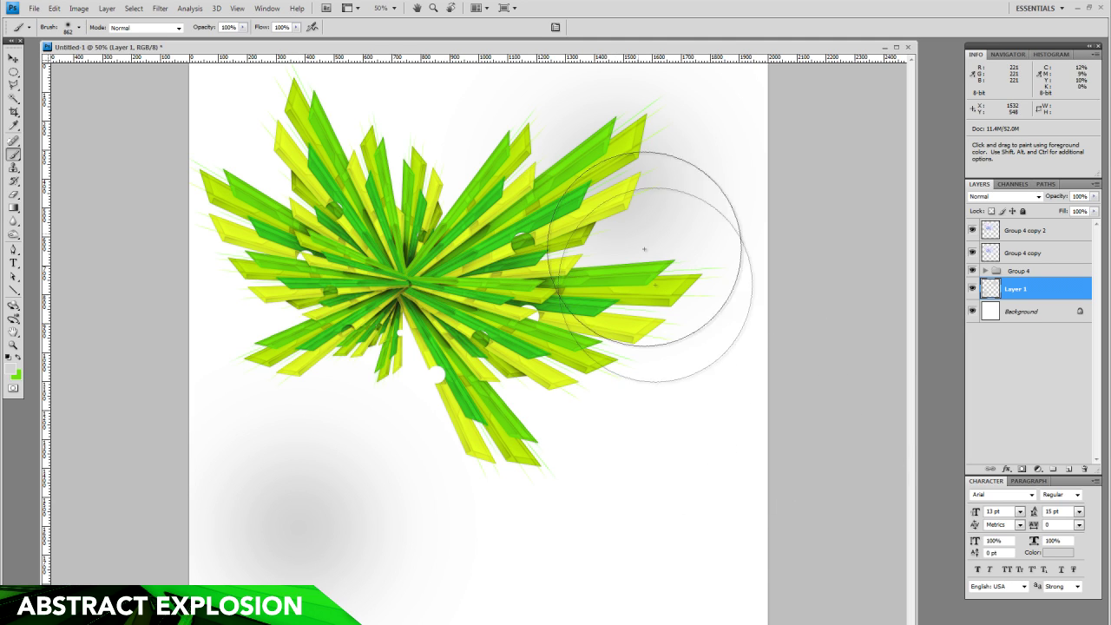
click(639, 545)
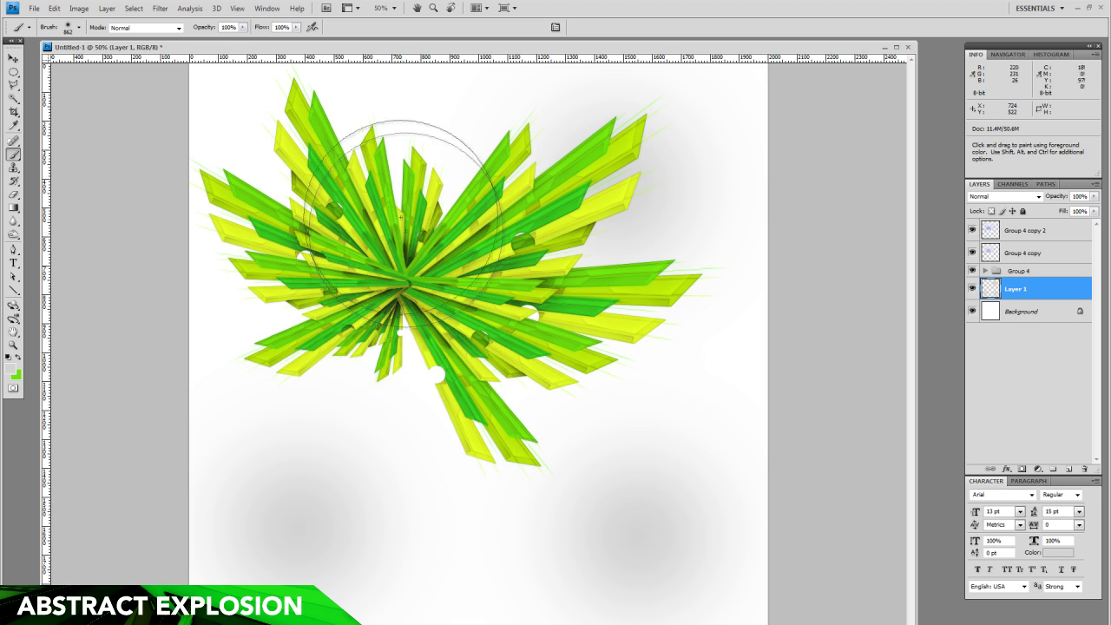
Enlarge the soft brush to 2343 px and add one broad grey dab over the canvas's lower right area.
right_click(590, 363)
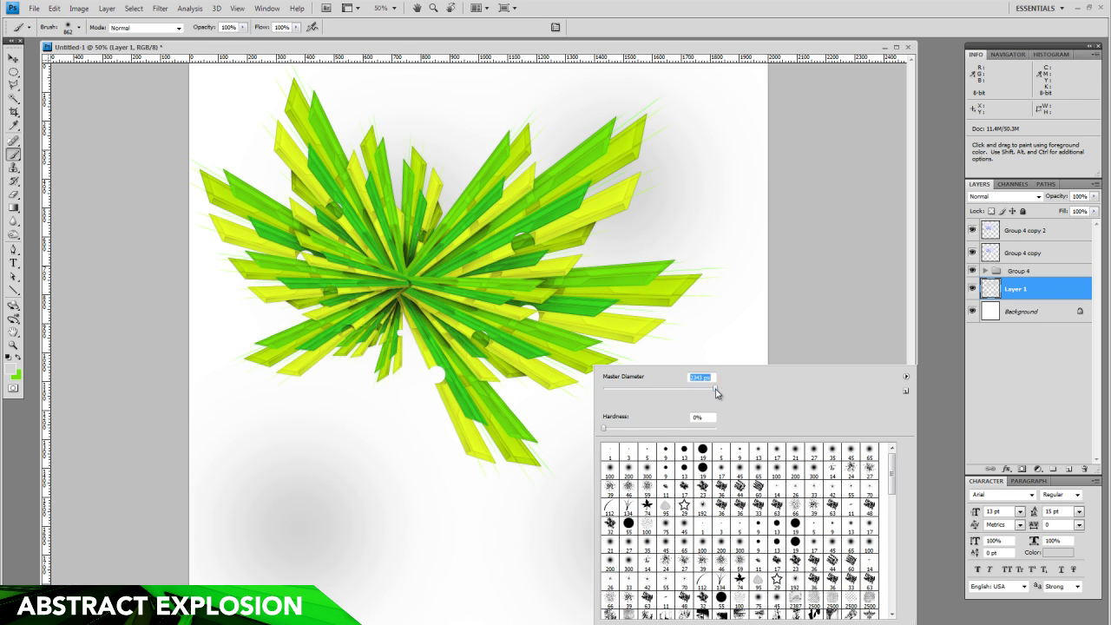
key(Return)
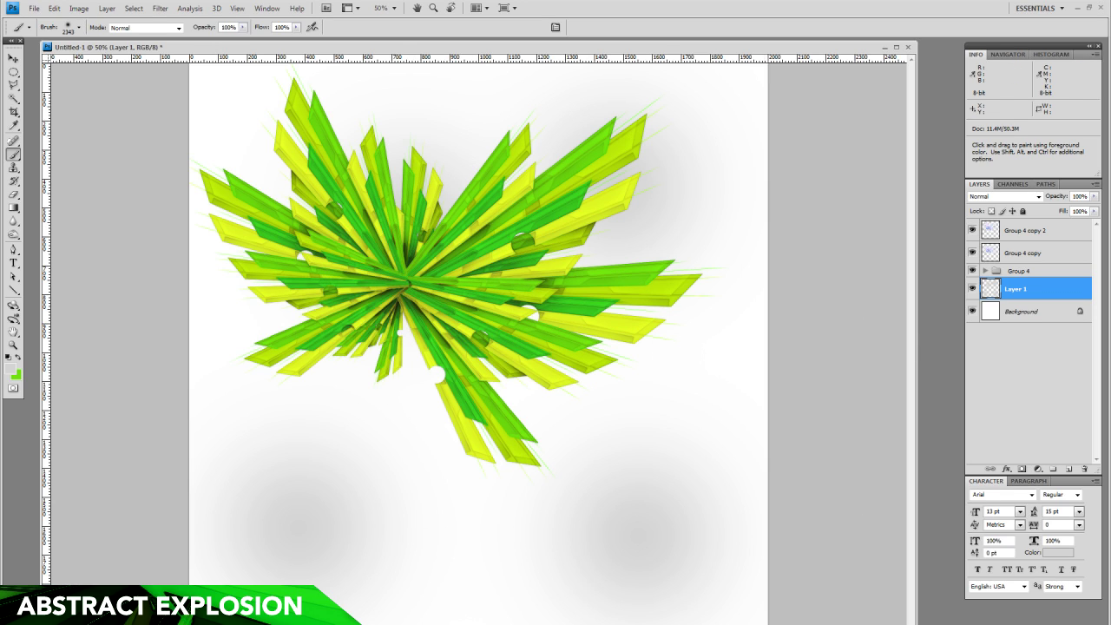
click(572, 512)
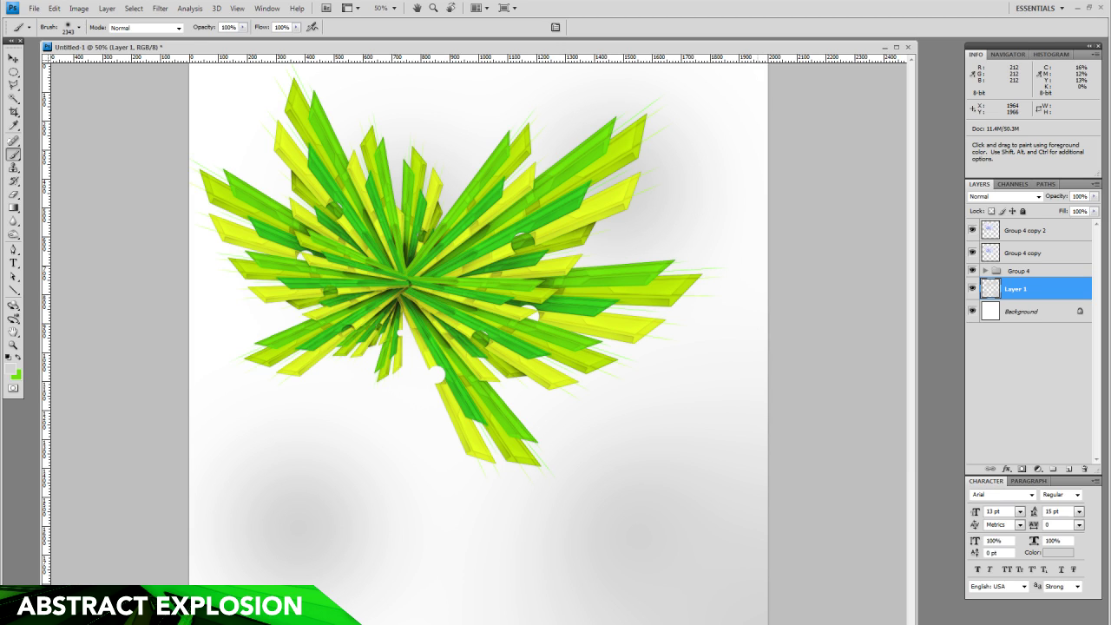
right_click(421, 220)
drag(542, 242, 470, 242)
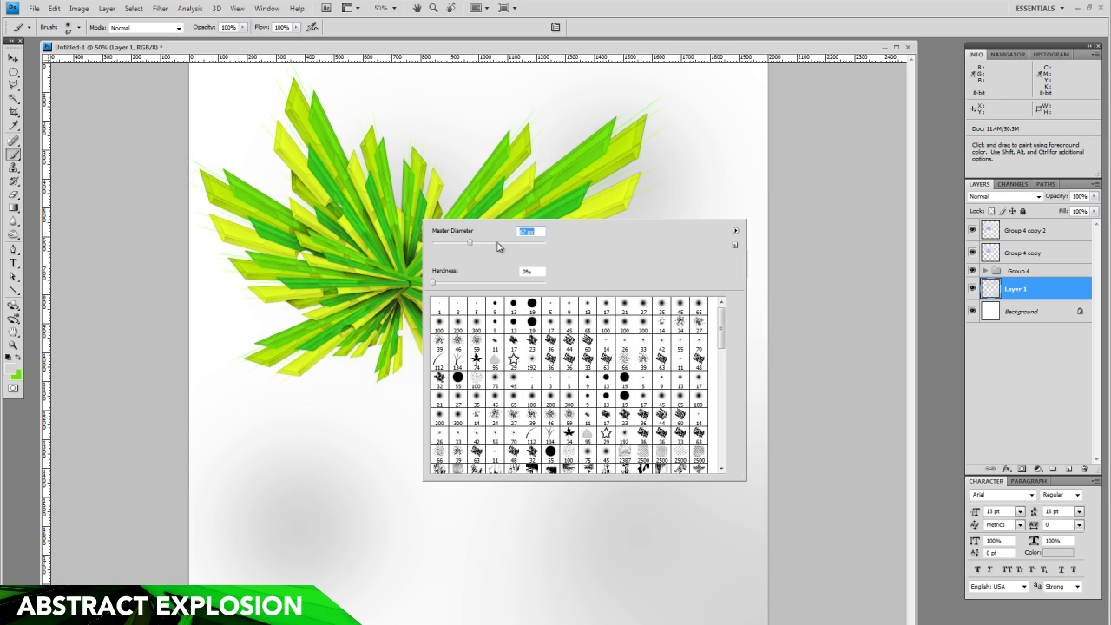
click(253, 120)
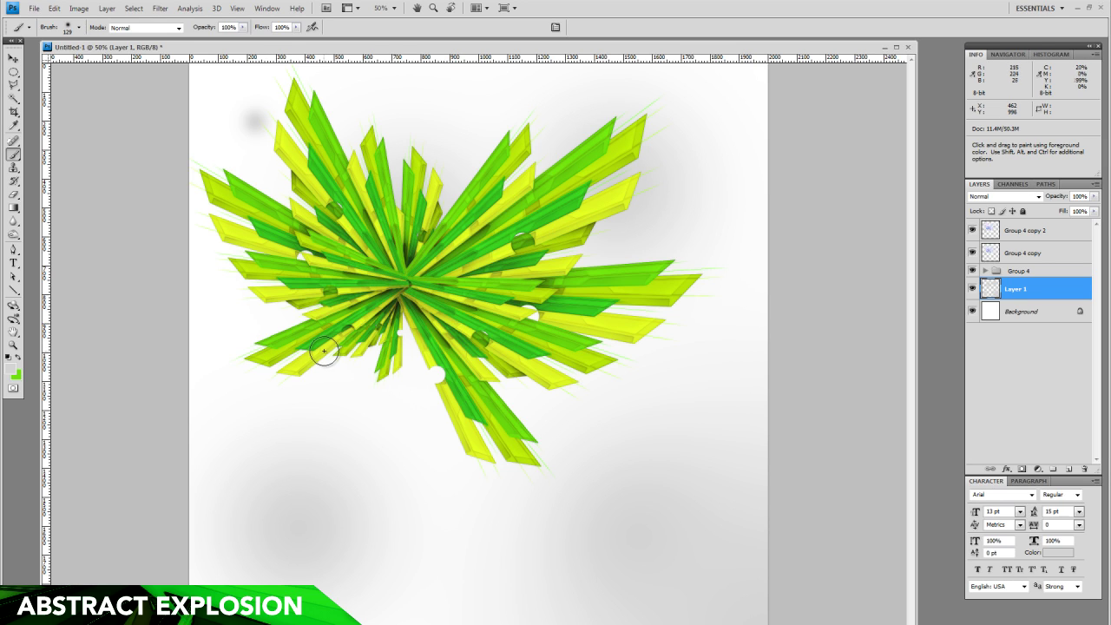
key(ctrl+z)
Dab a small grey shadow behind the burst's upper-left shard tips with a 236 px soft brush.
right_click(368, 217)
click(471, 241)
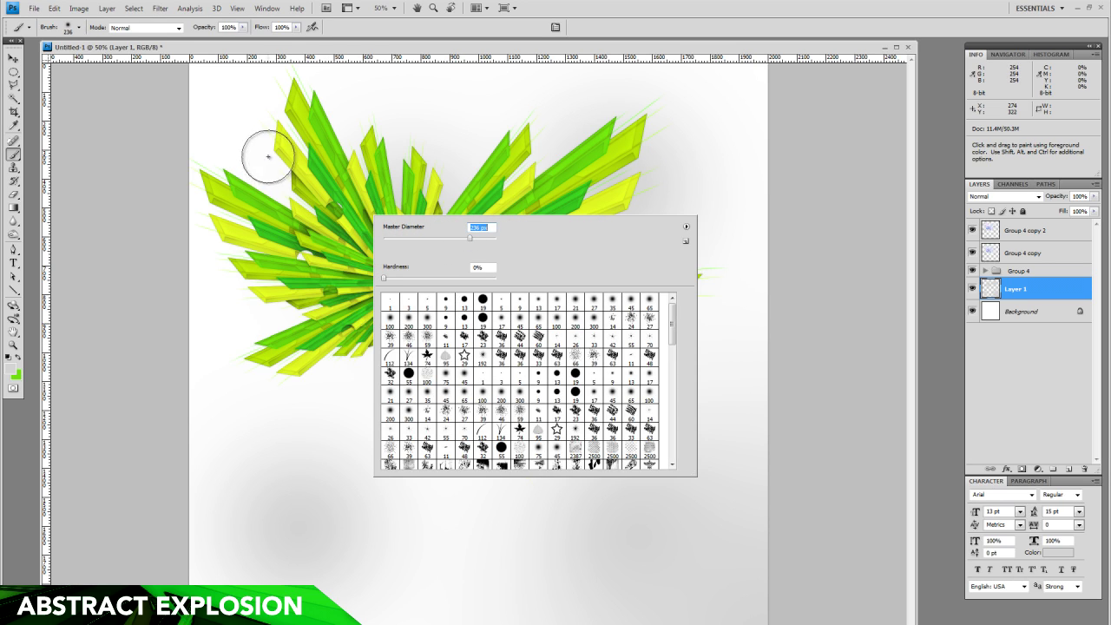
click(229, 173)
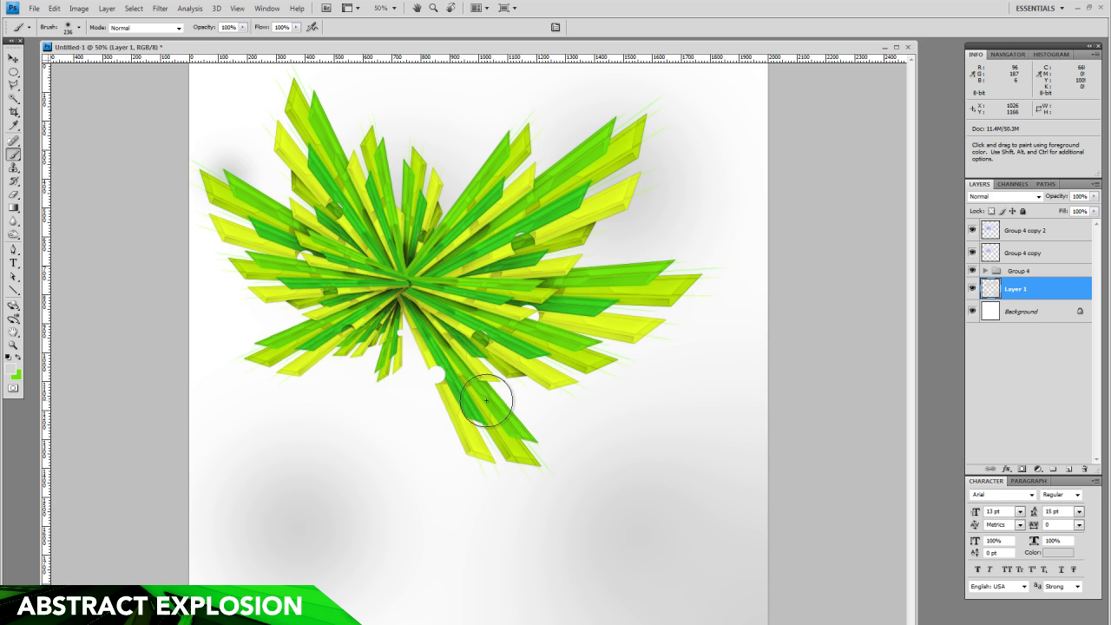
Set the foreground color to white #ffffff and add an empty layer above the grey-painted Layer 1.
click(13, 371)
click(192, 352)
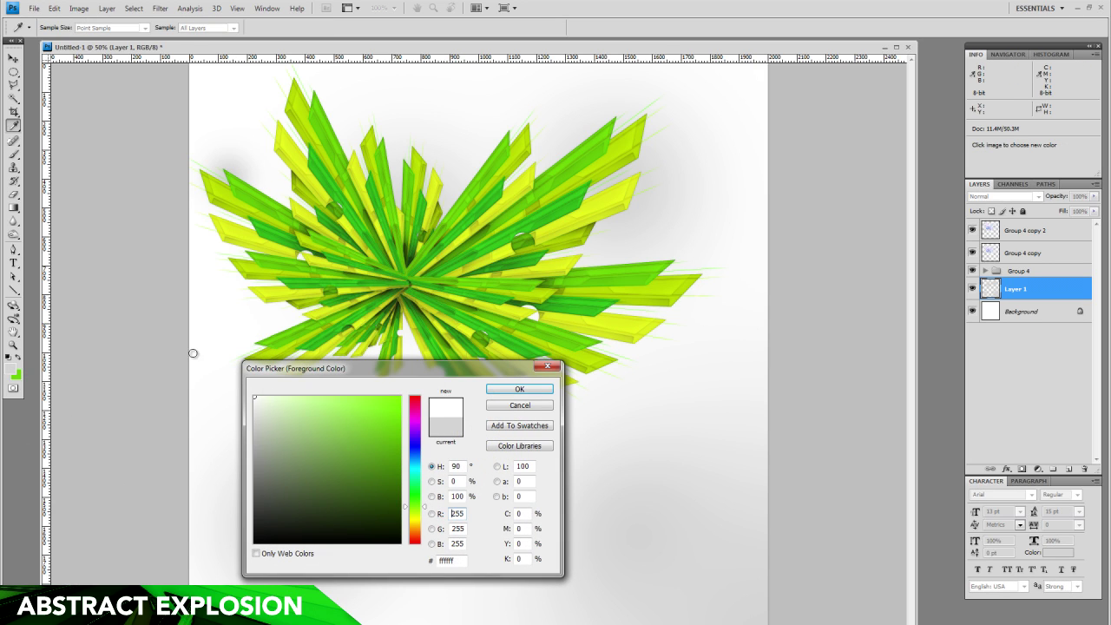
click(542, 392)
click(1068, 469)
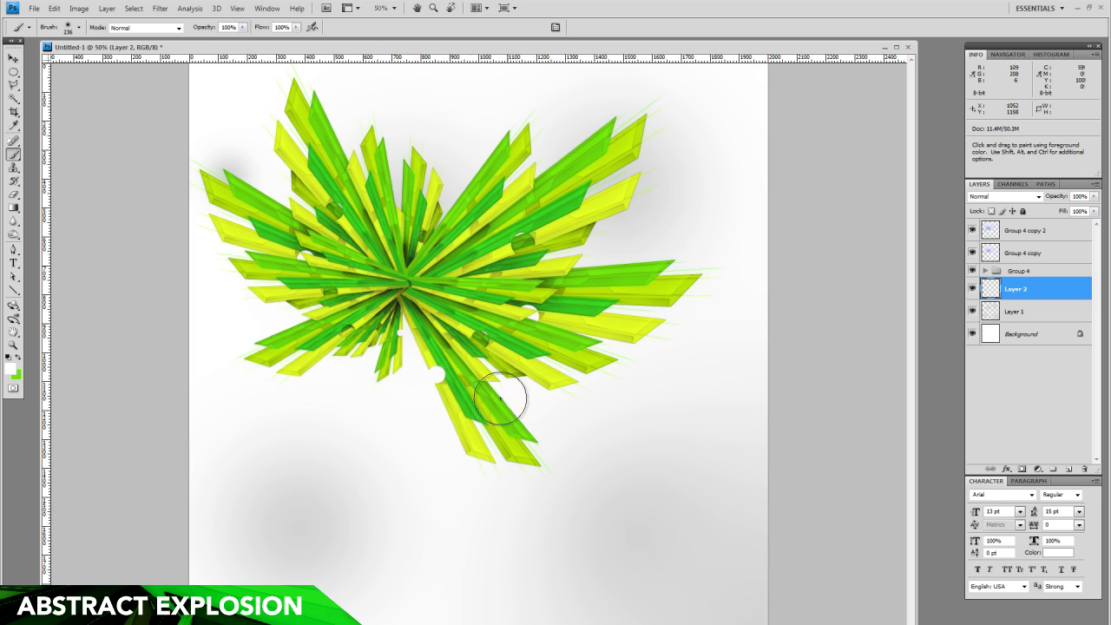
Paint soft white highlights around the burst's right shards, beside its left edge and below it, enlarging the brush from 236 to 432 px.
mouse_move(615, 211)
mouse_down()
mouse_move(608, 185)
mouse_move(632, 191)
mouse_move(633, 204)
mouse_up()
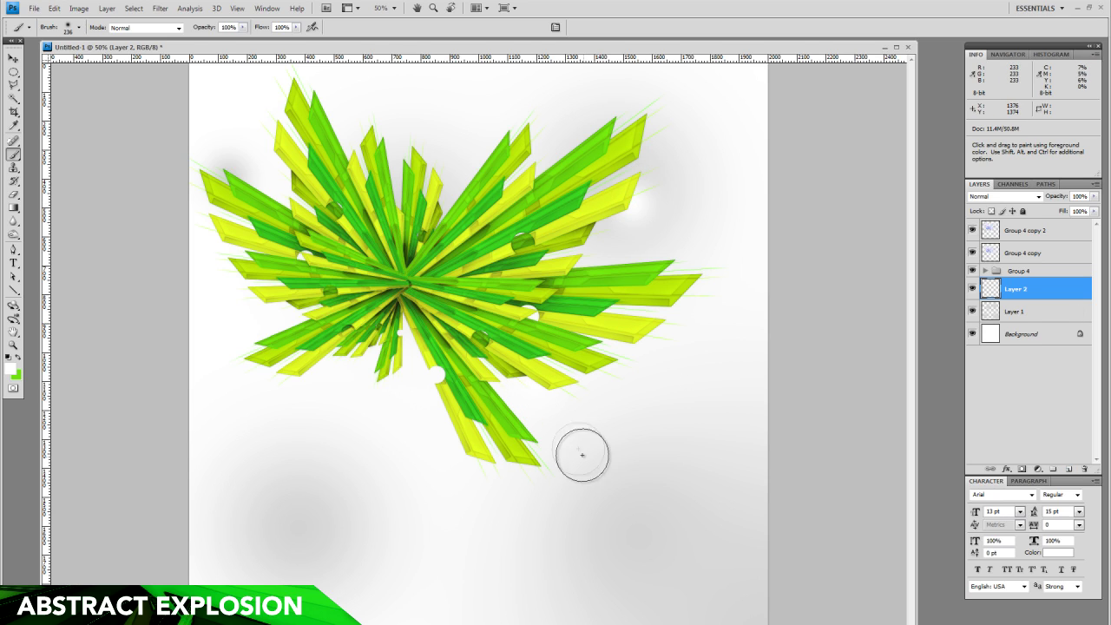
drag(620, 281, 620, 268)
right_click(292, 466)
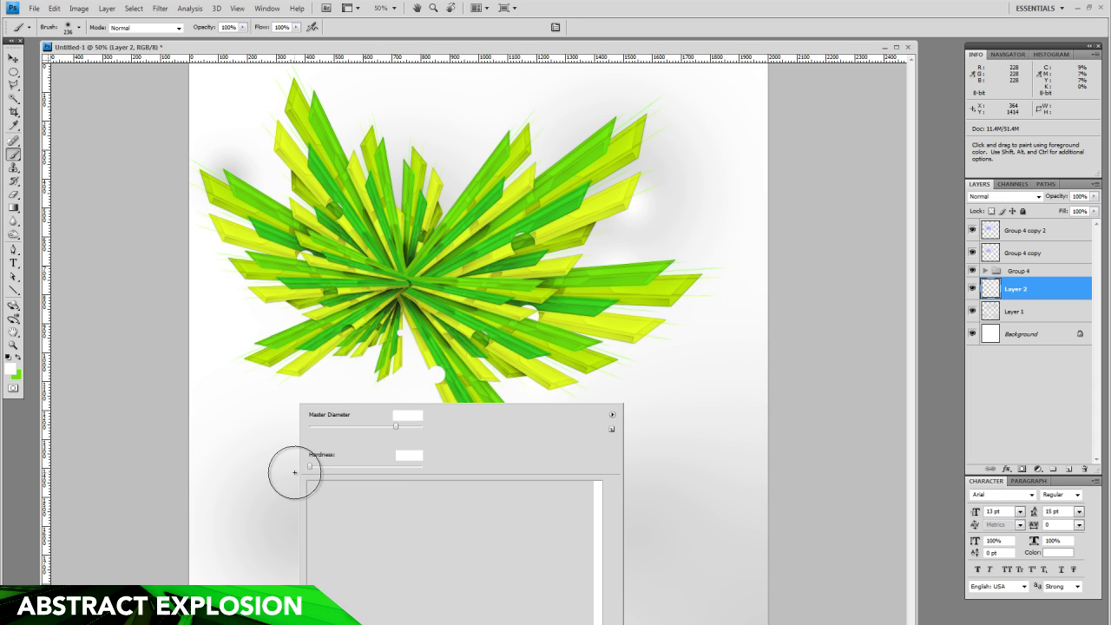
click(407, 428)
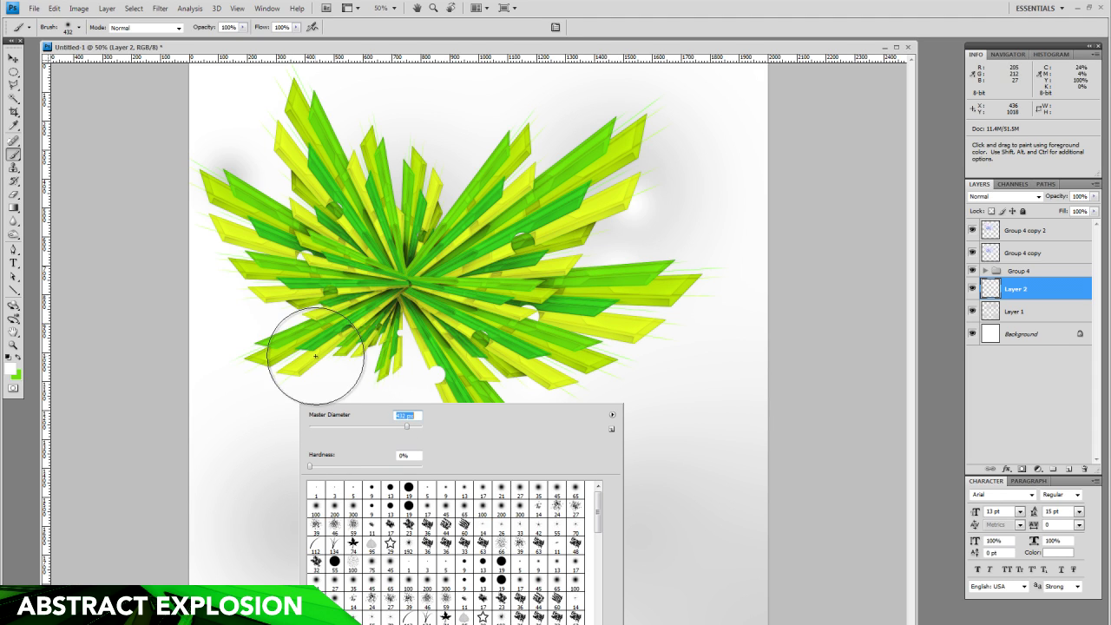
click(275, 314)
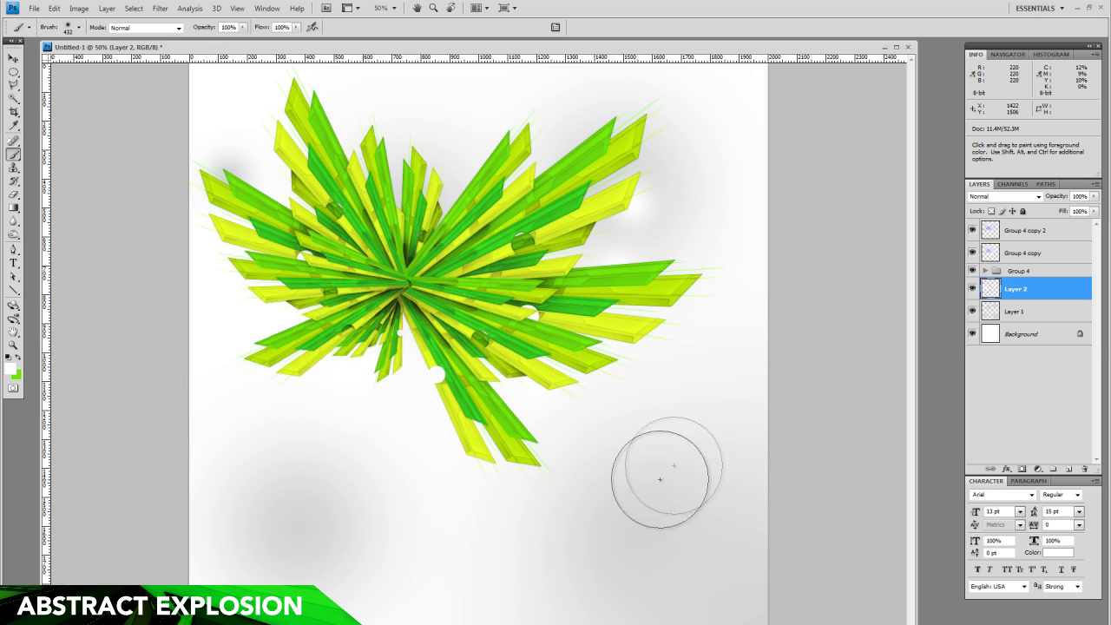
click(439, 546)
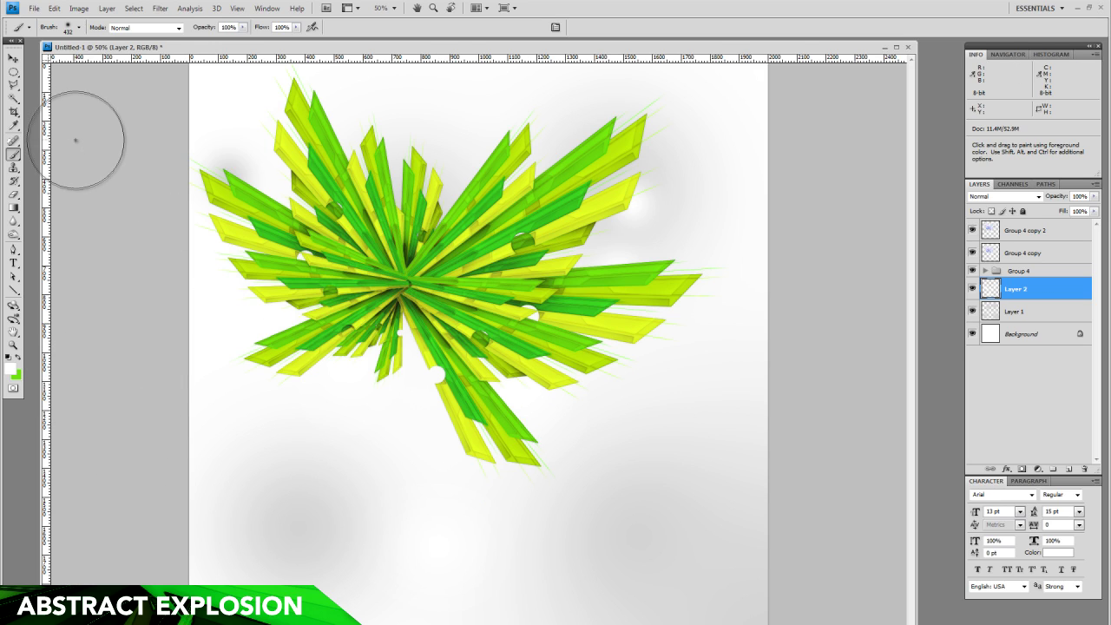
Duplicate Group 4 together with its outline layers Group 4 copy and Group 4 copy 2.
click(13, 64)
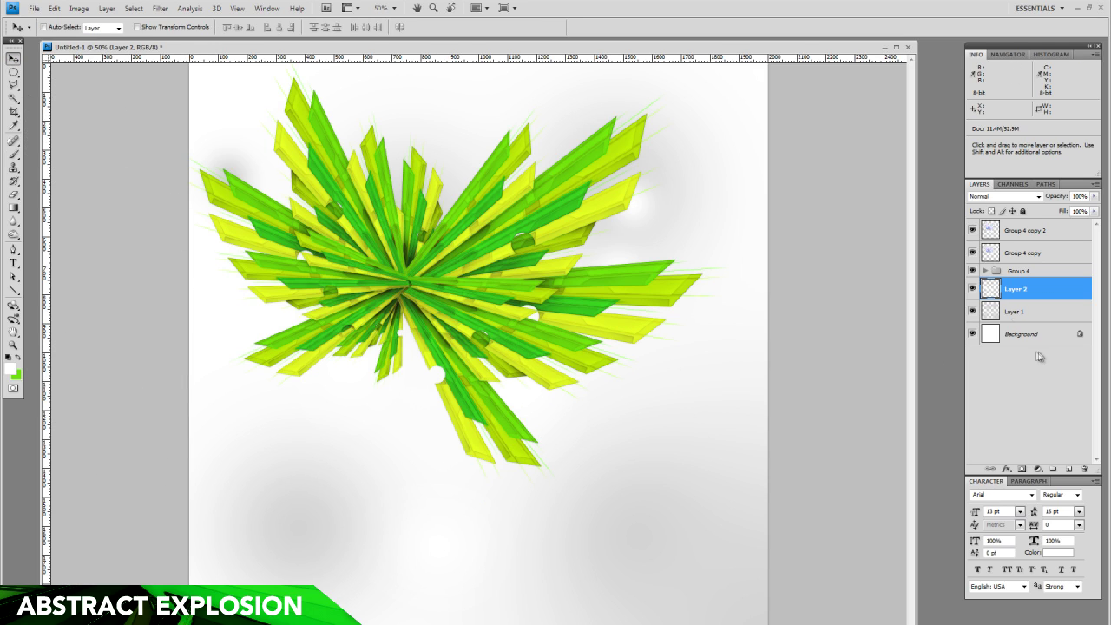
click(1018, 272)
shift+click(1031, 232)
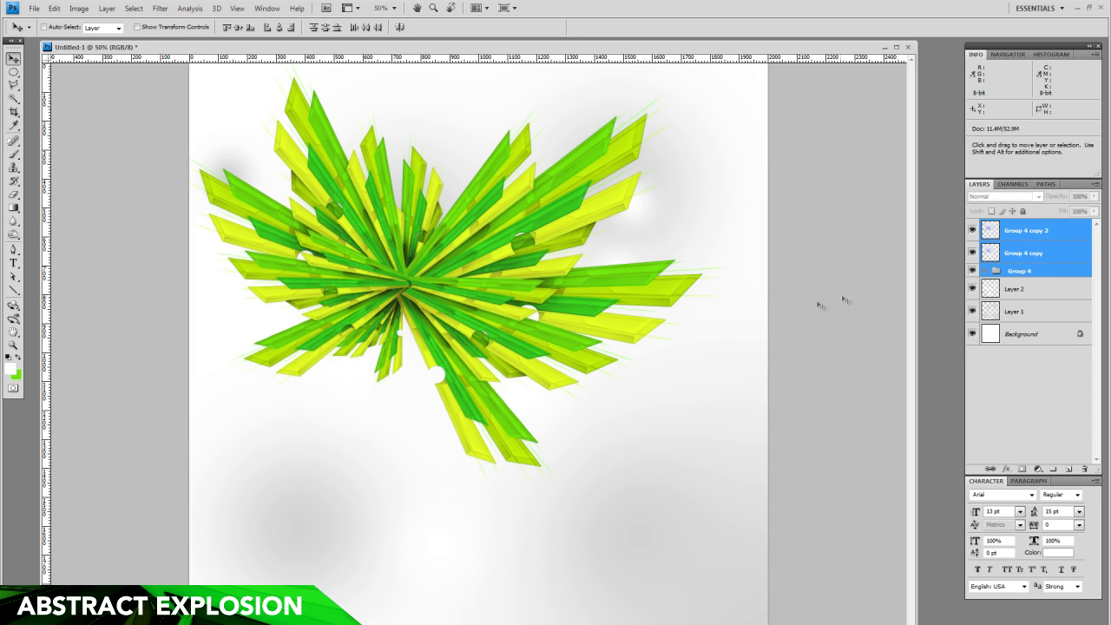
drag(1039, 274, 1069, 469)
Rotate the duplicated burst to -43.5° and place it partly off the canvas at the lower right corner.
key(ctrl+t)
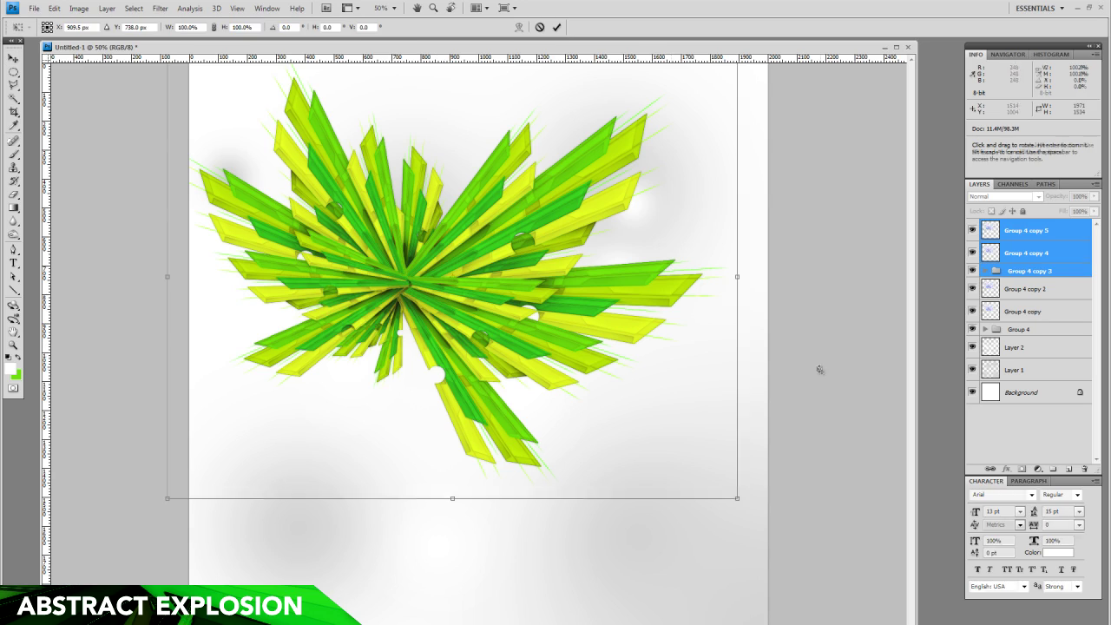
drag(806, 322, 533, 175)
drag(463, 191, 785, 439)
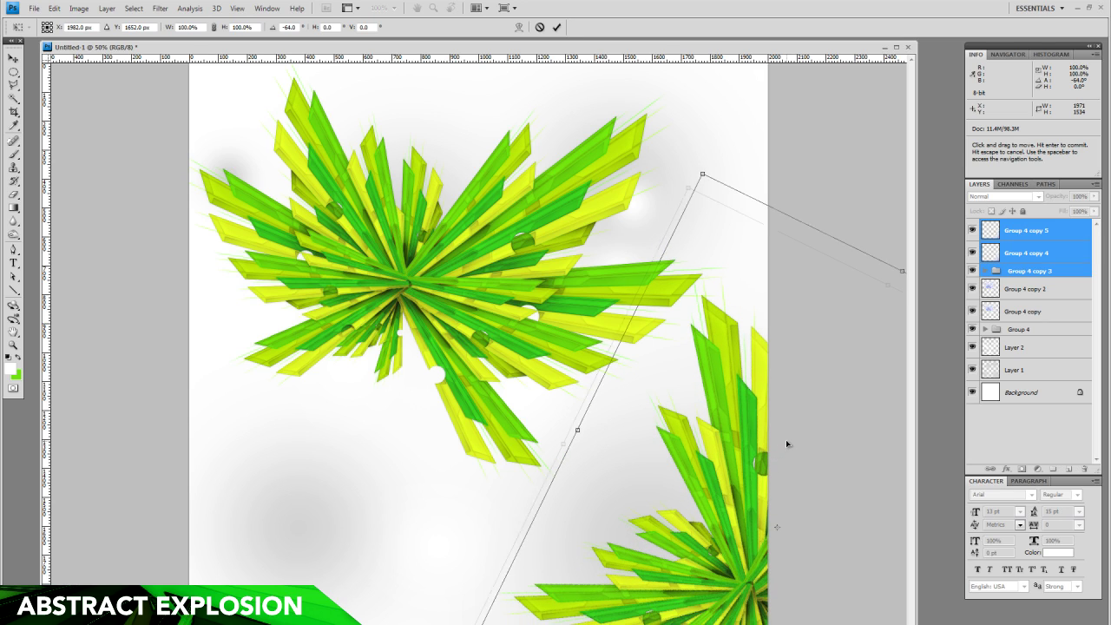
drag(813, 124, 908, 235)
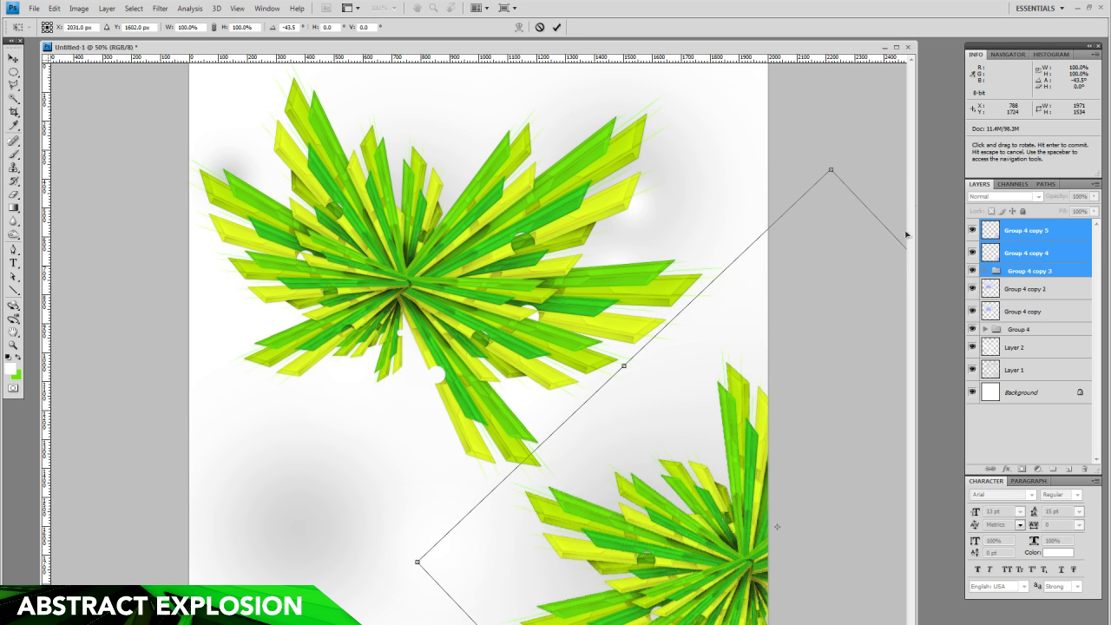
drag(655, 564, 681, 592)
key(Return)
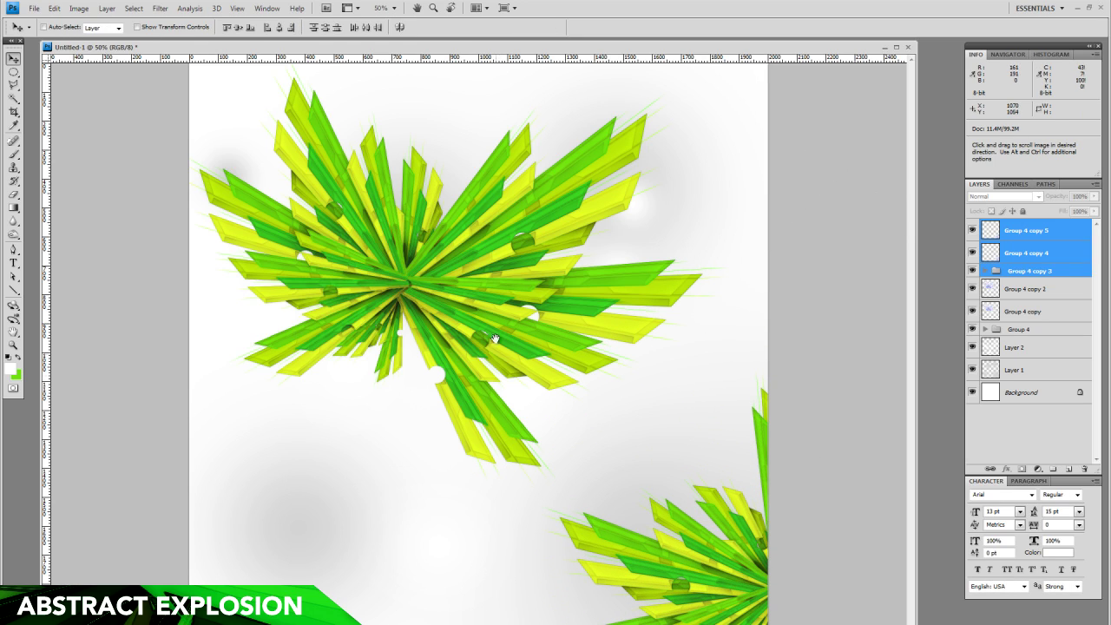
Examine the right-hand shards of the original burst and the surrounding backdrop at 100% zoom.
key(ctrl+space)
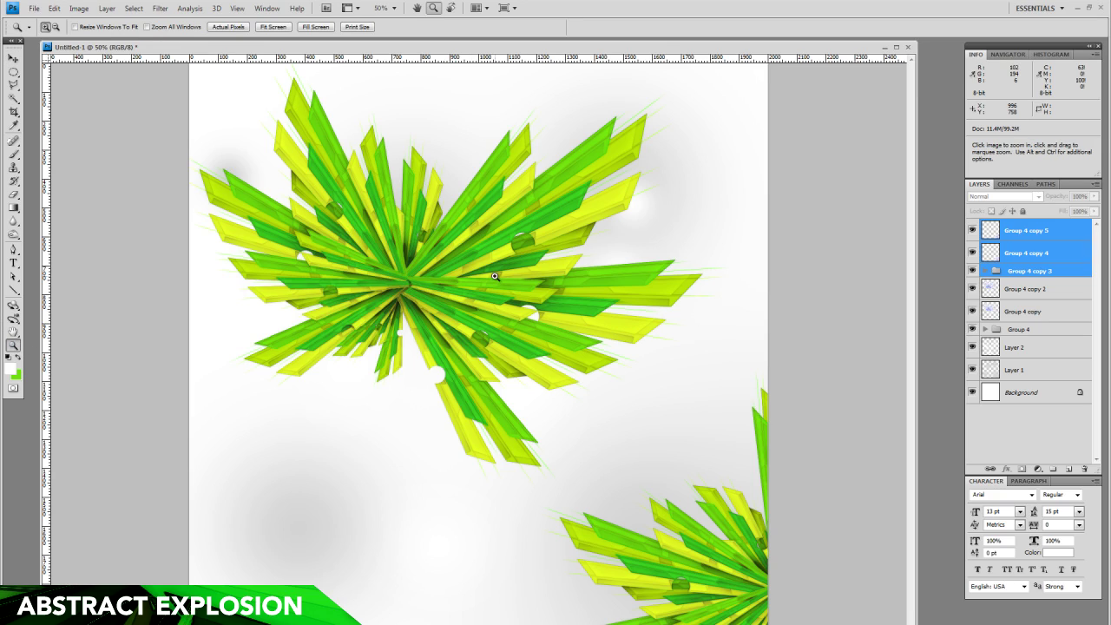
click(486, 272)
click(493, 276)
key(space)
drag(610, 324, 421, 326)
key(v)
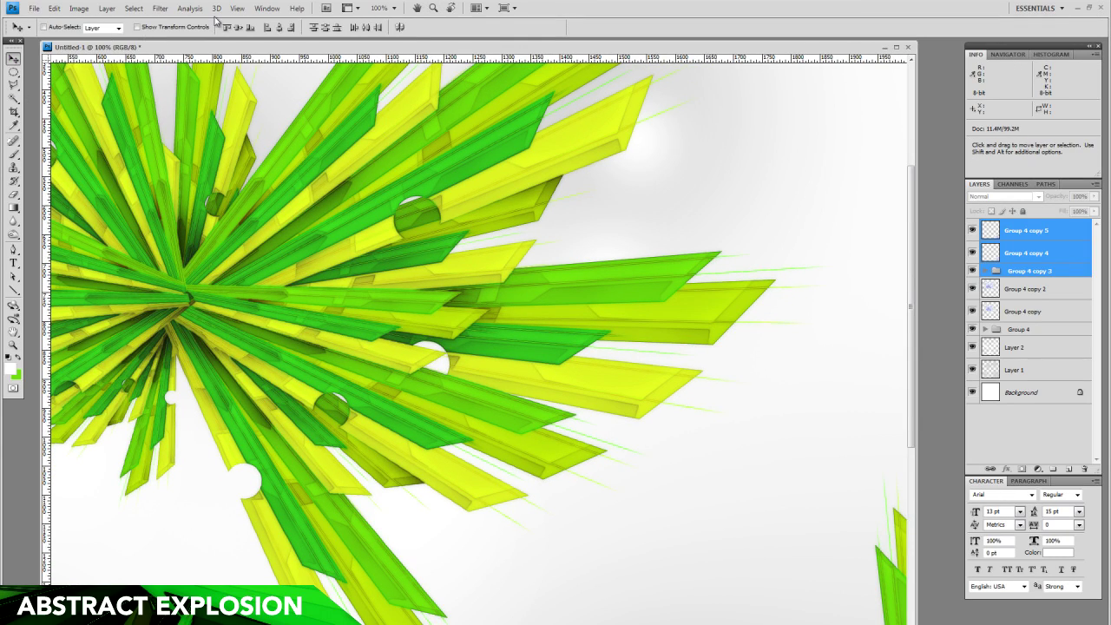